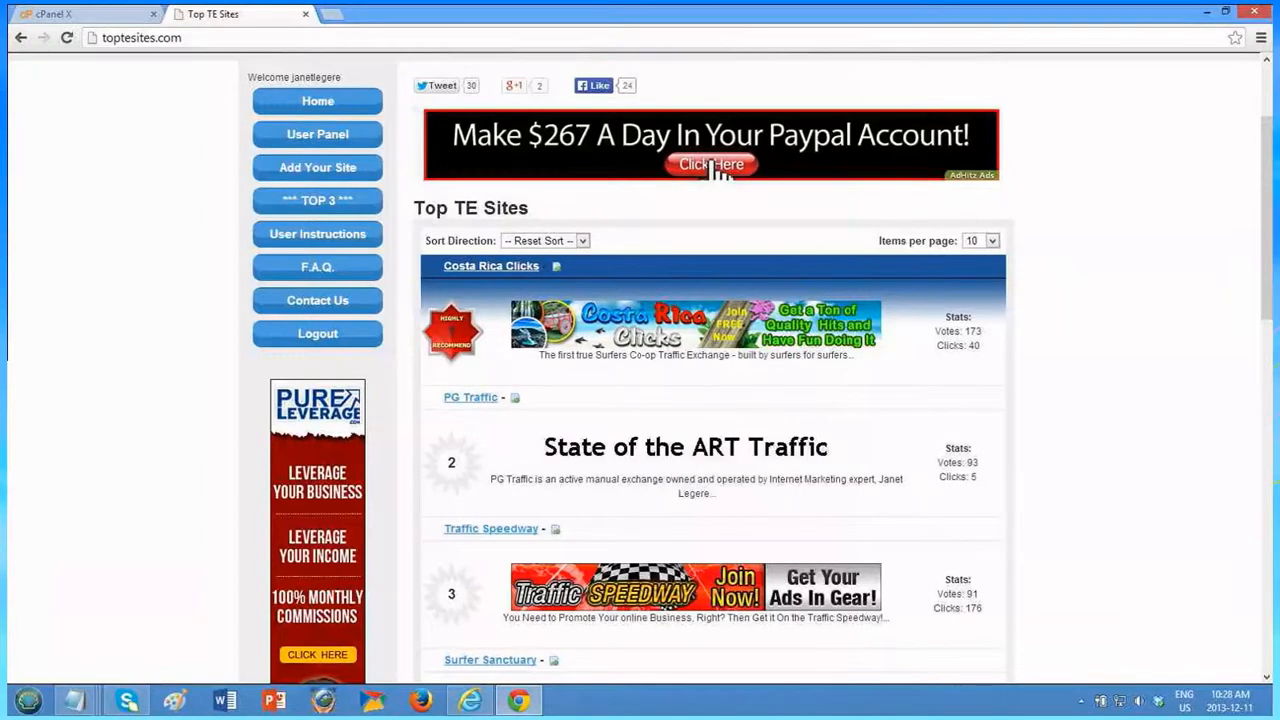
Refresh the Top TE Sites listing and scroll down to review the rankings
left_click(714, 166)
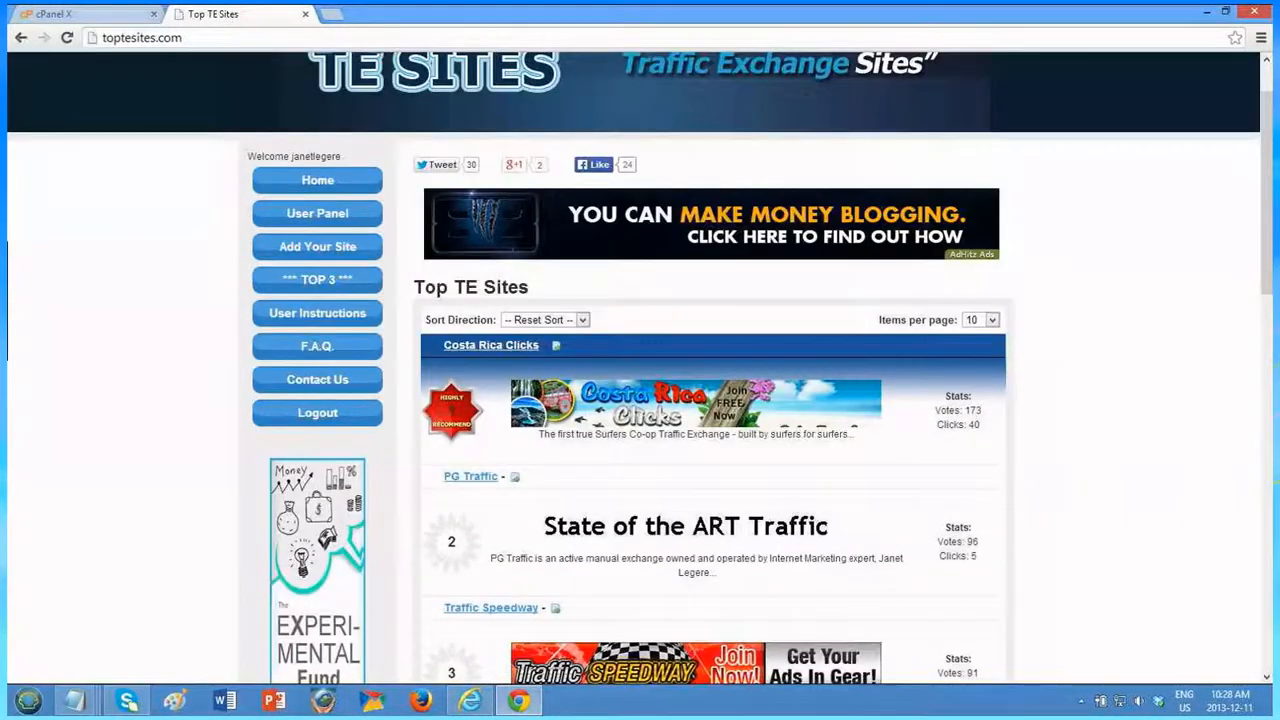
scroll(640, 368, "down", 1)
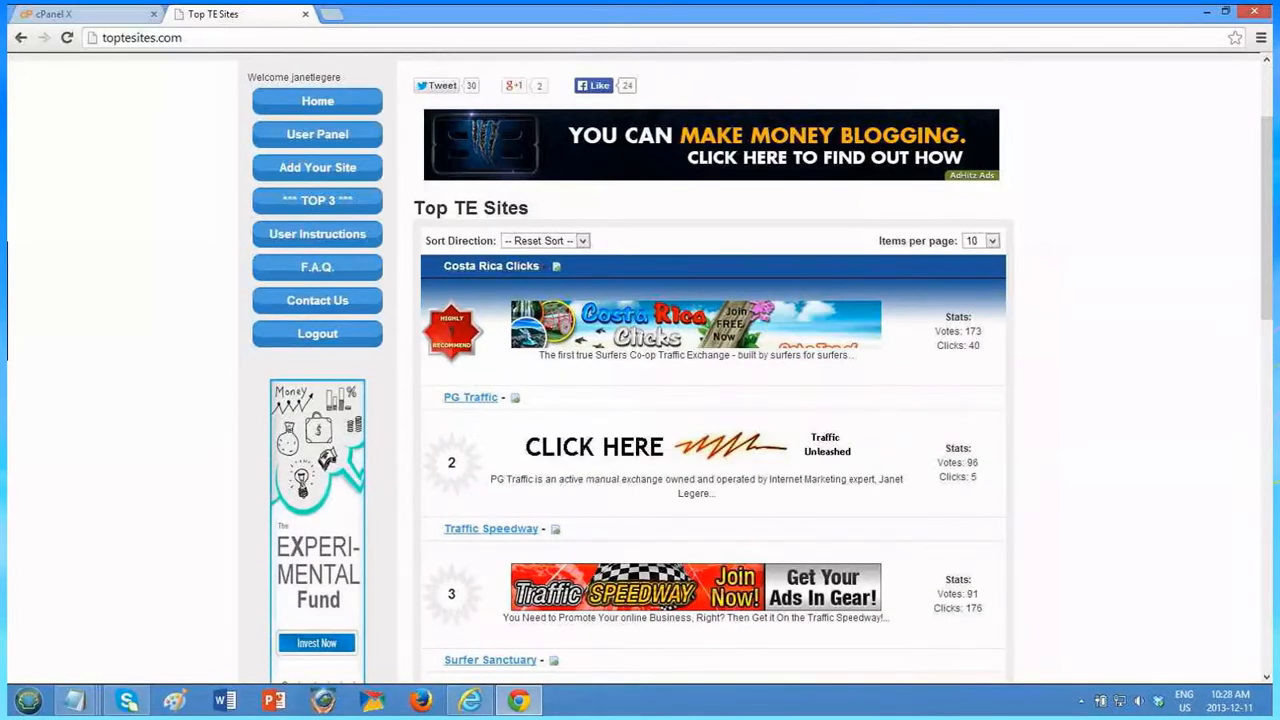
Close the Top TE Sites tab and log into the site's /cpanel address in a new tab
key("ctrl+w")
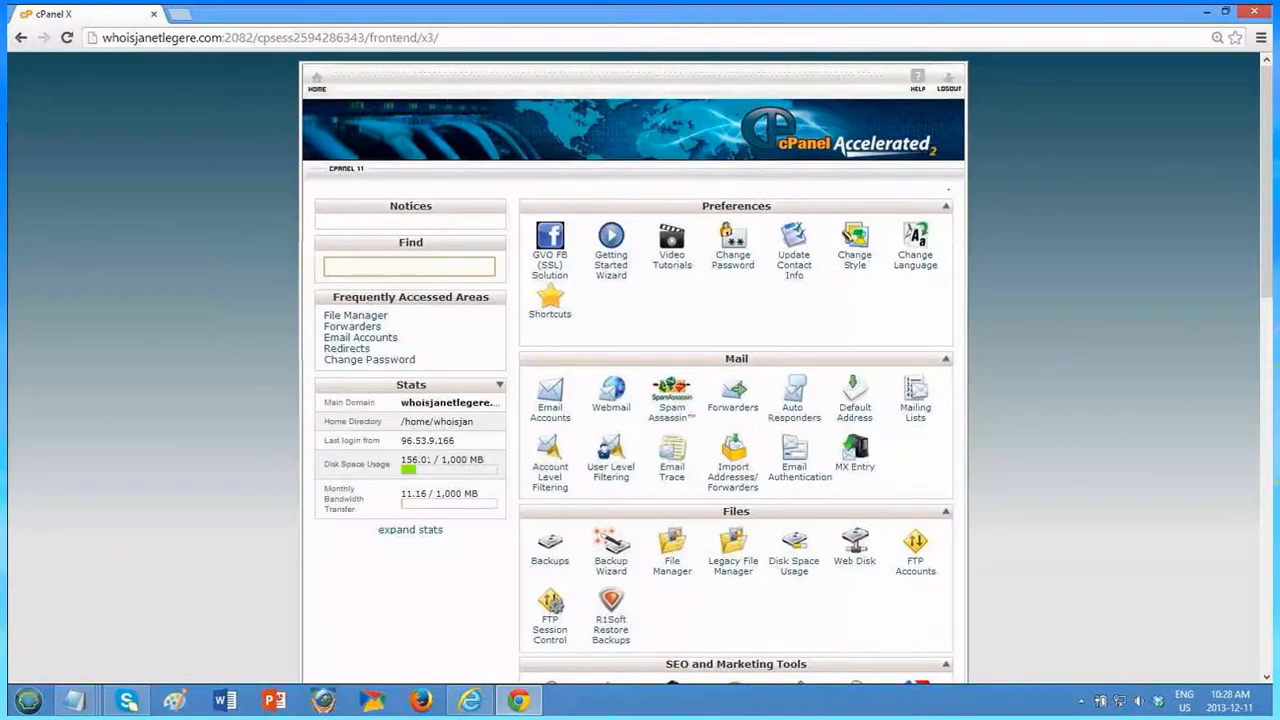
key("ctrl+l")
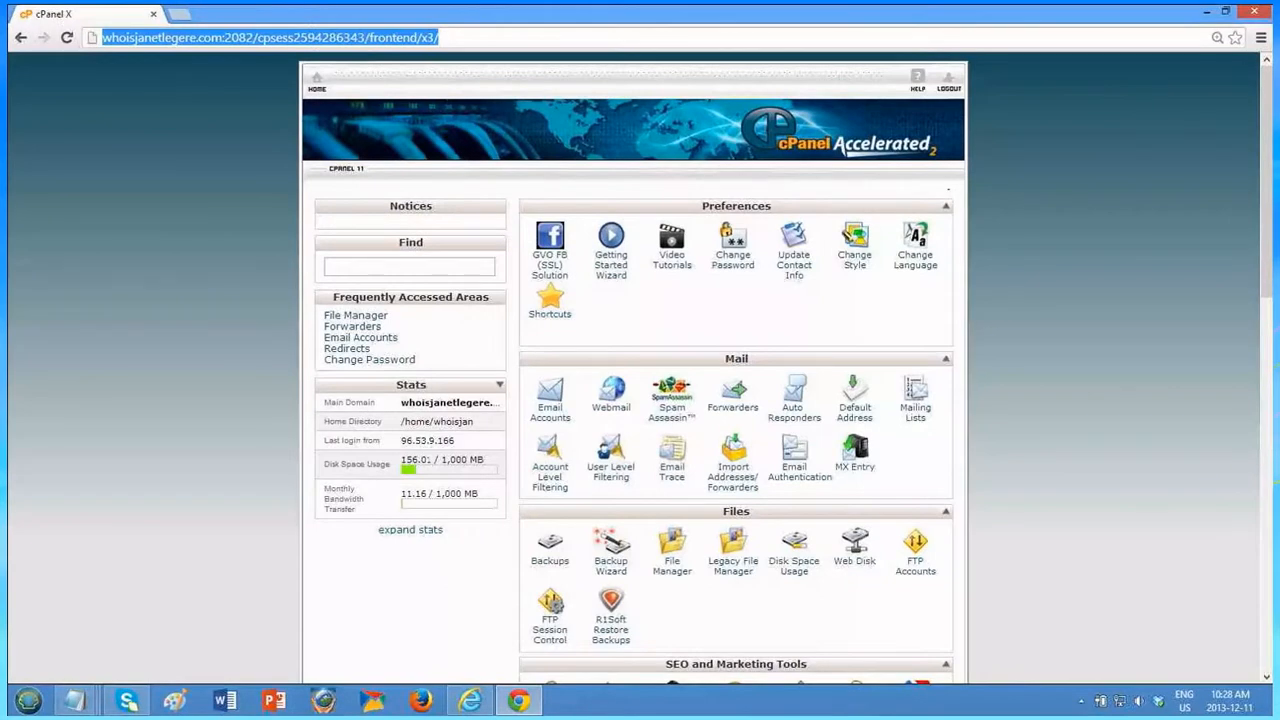
key("ctrl+t")
type("www.whoi")
key("End")
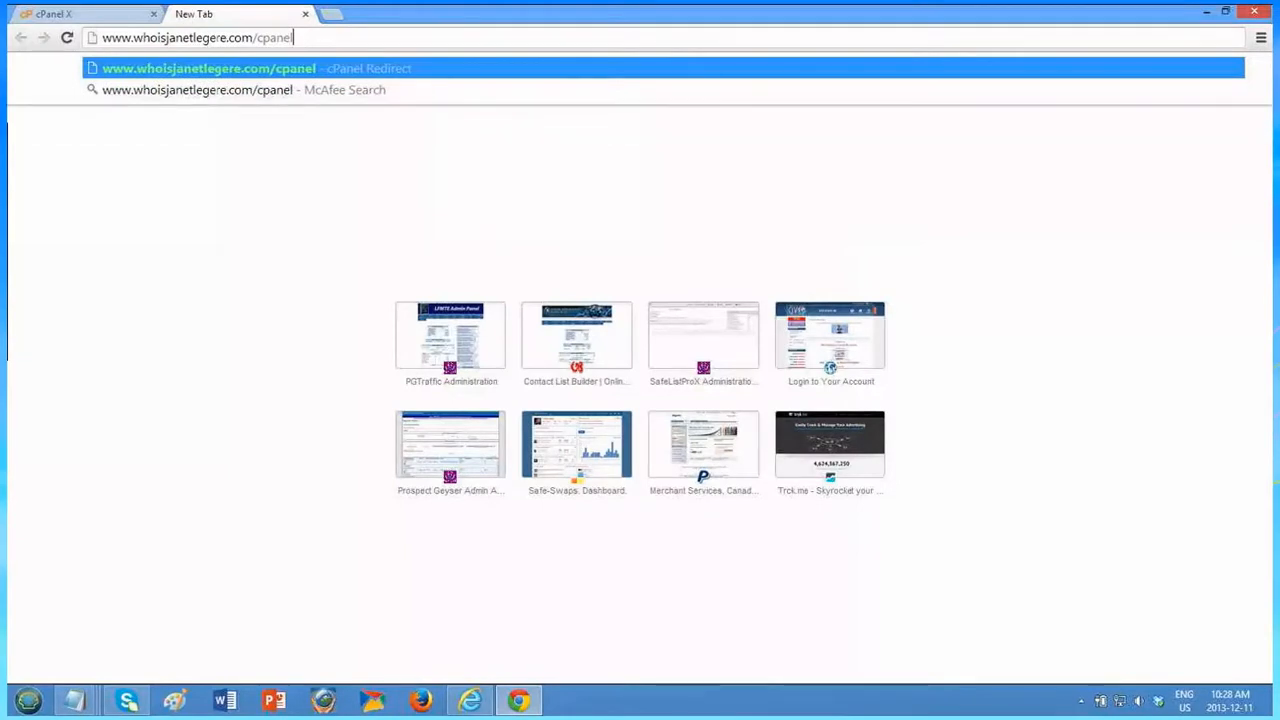
left_click_drag(295, 38, 102, 38)
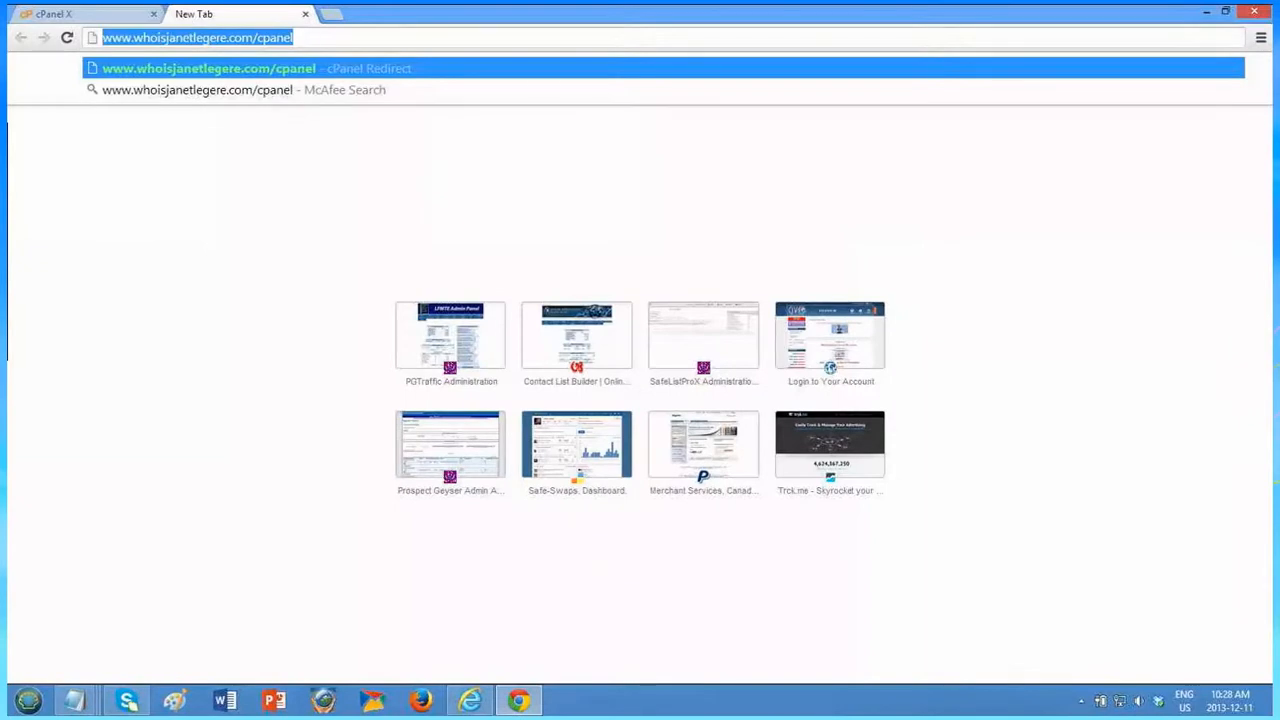
key("Return")
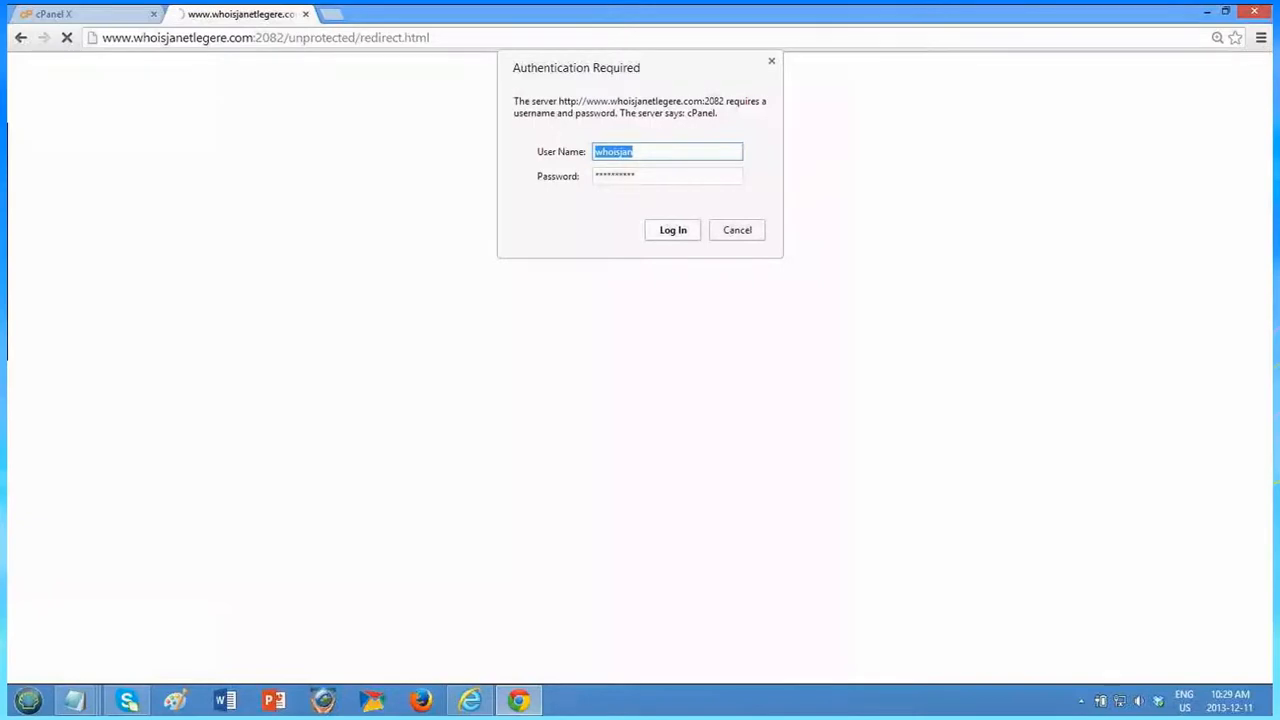
key("Return")
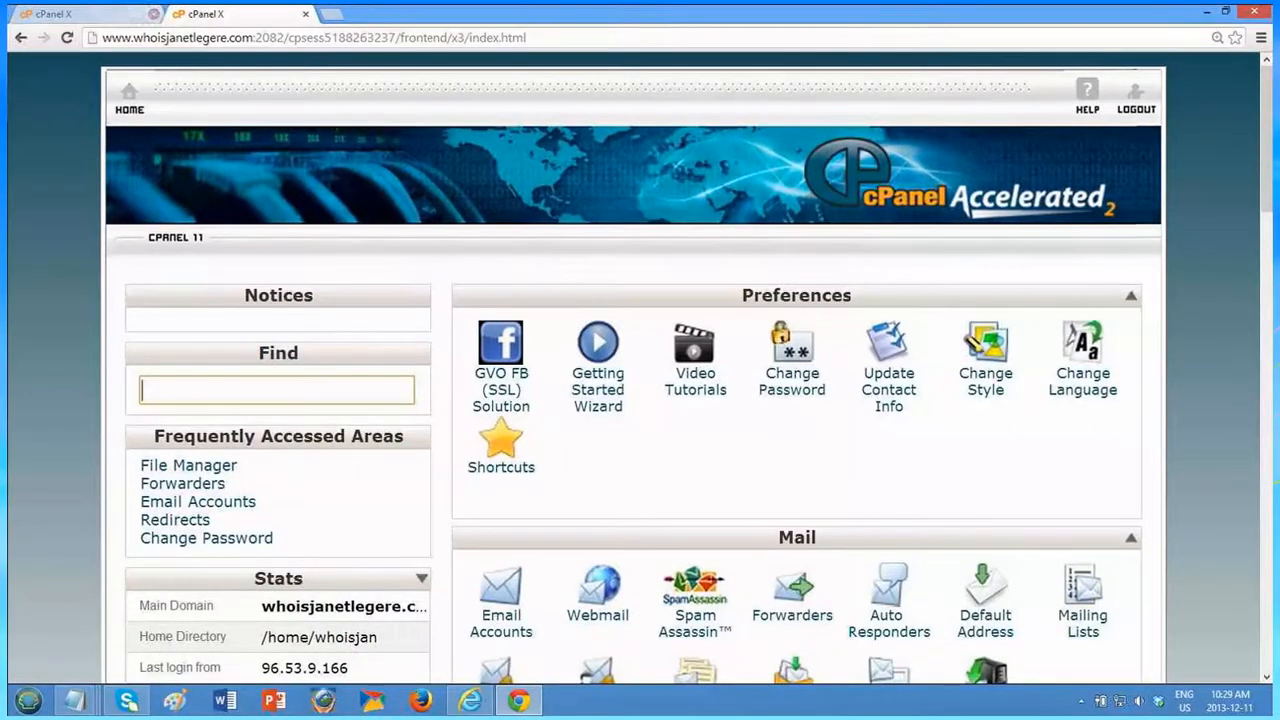
Close the older duplicate cPanel tab and launch Softaculous from the Software/Services section
left_click(153, 14)
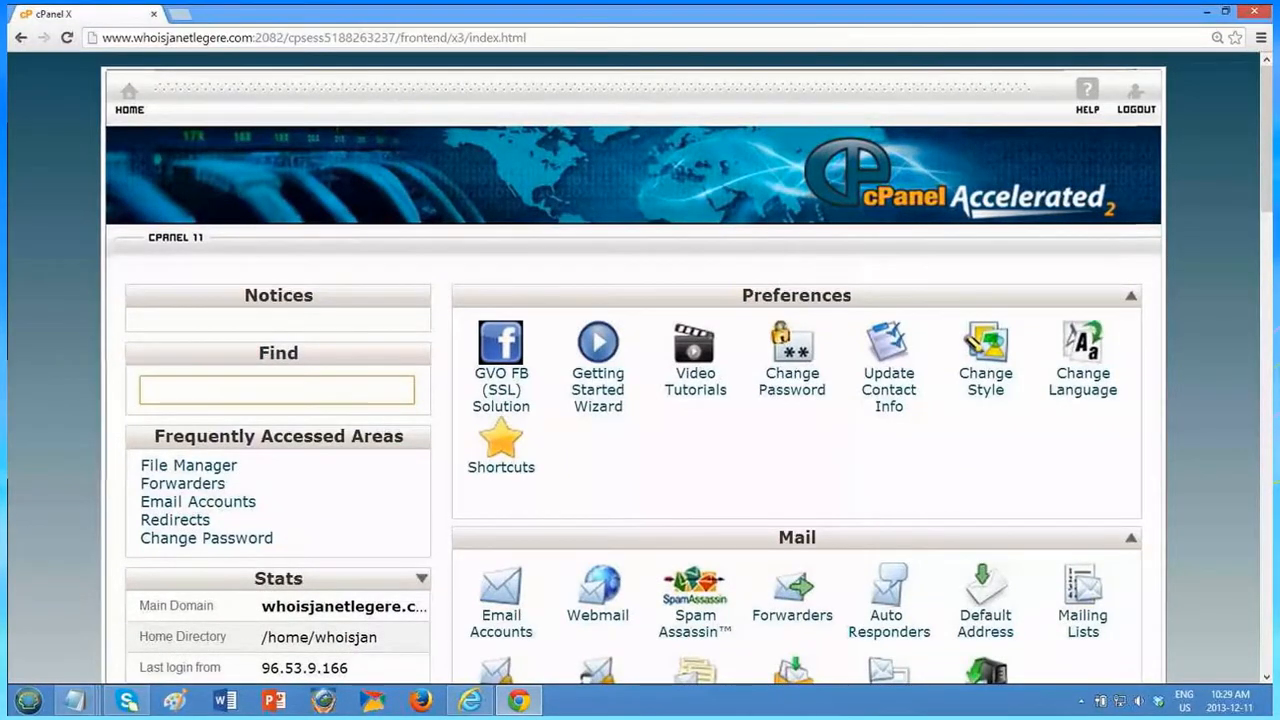
scroll(640, 400, "down", 3)
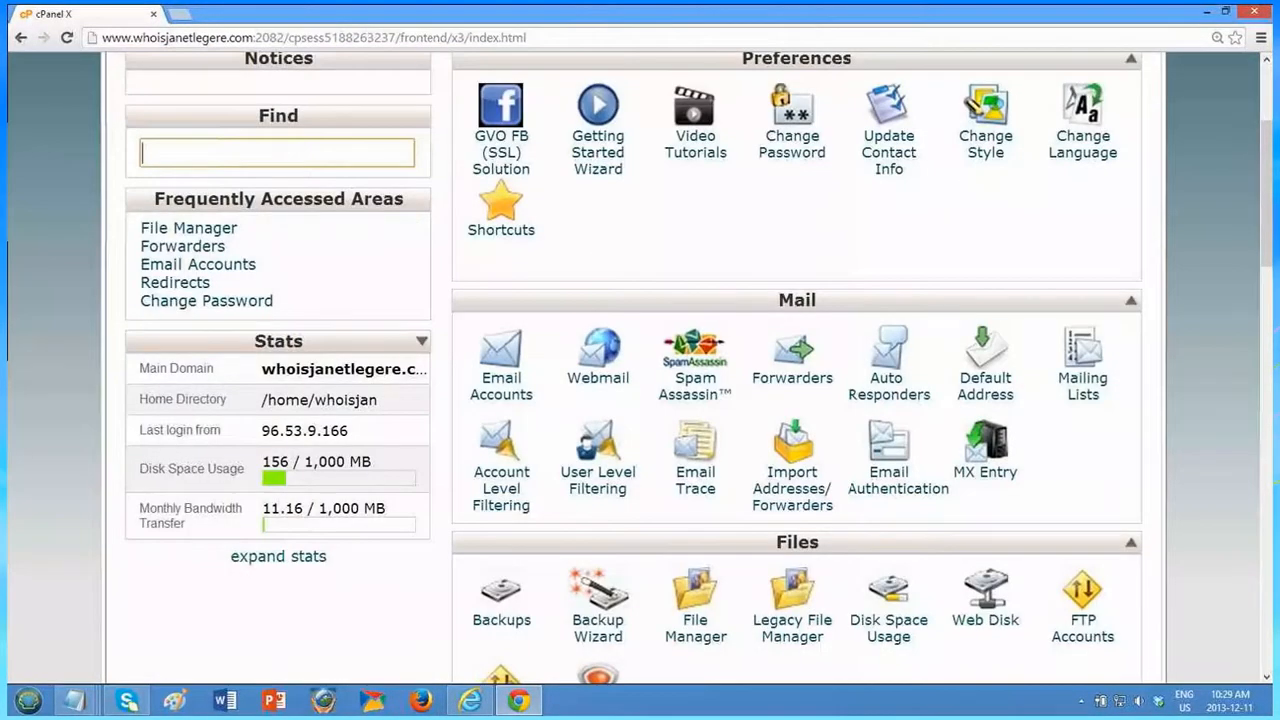
scroll(640, 400, "down", 1)
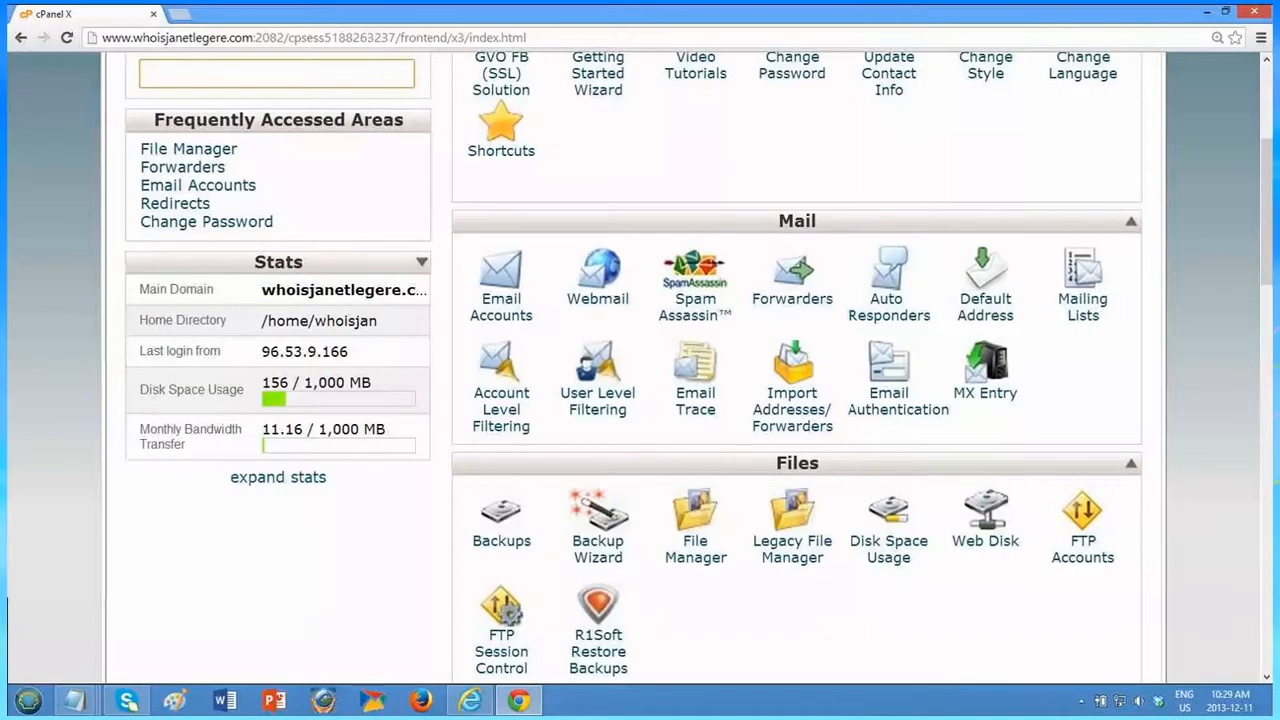
scroll(640, 400, "down", 3)
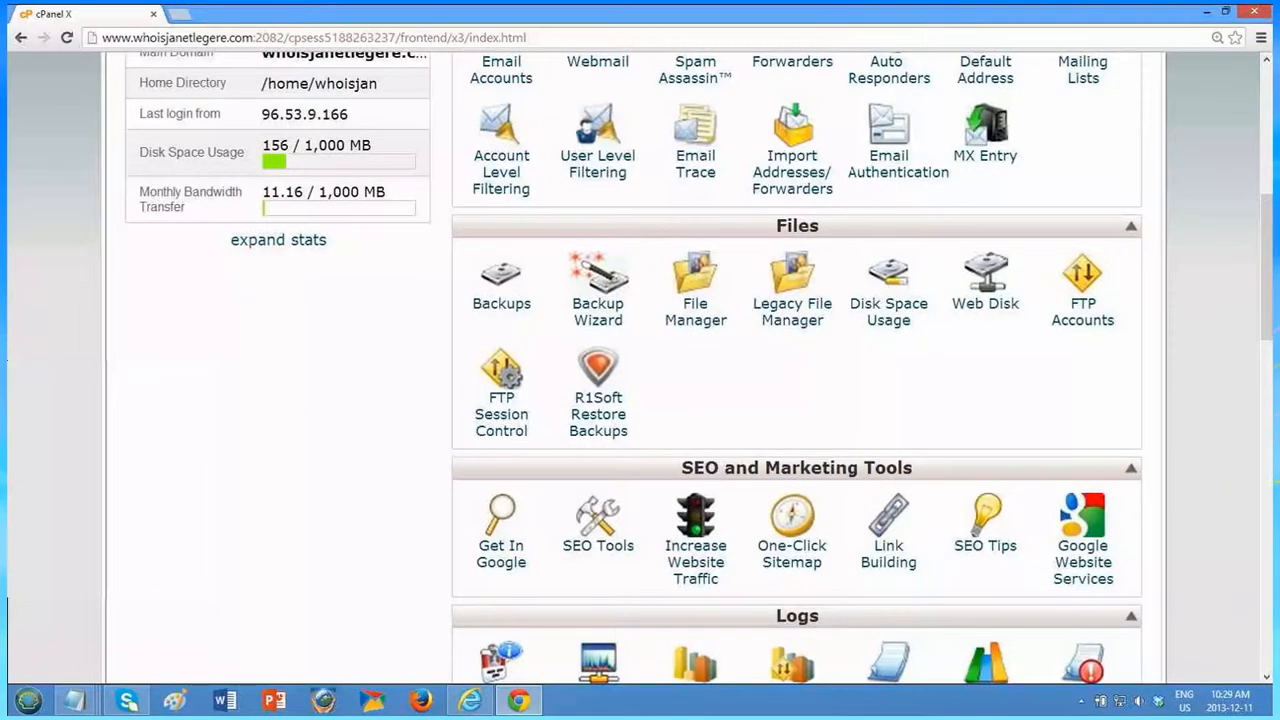
scroll(797, 370, "down", 7)
scroll(797, 370, "down", 7)
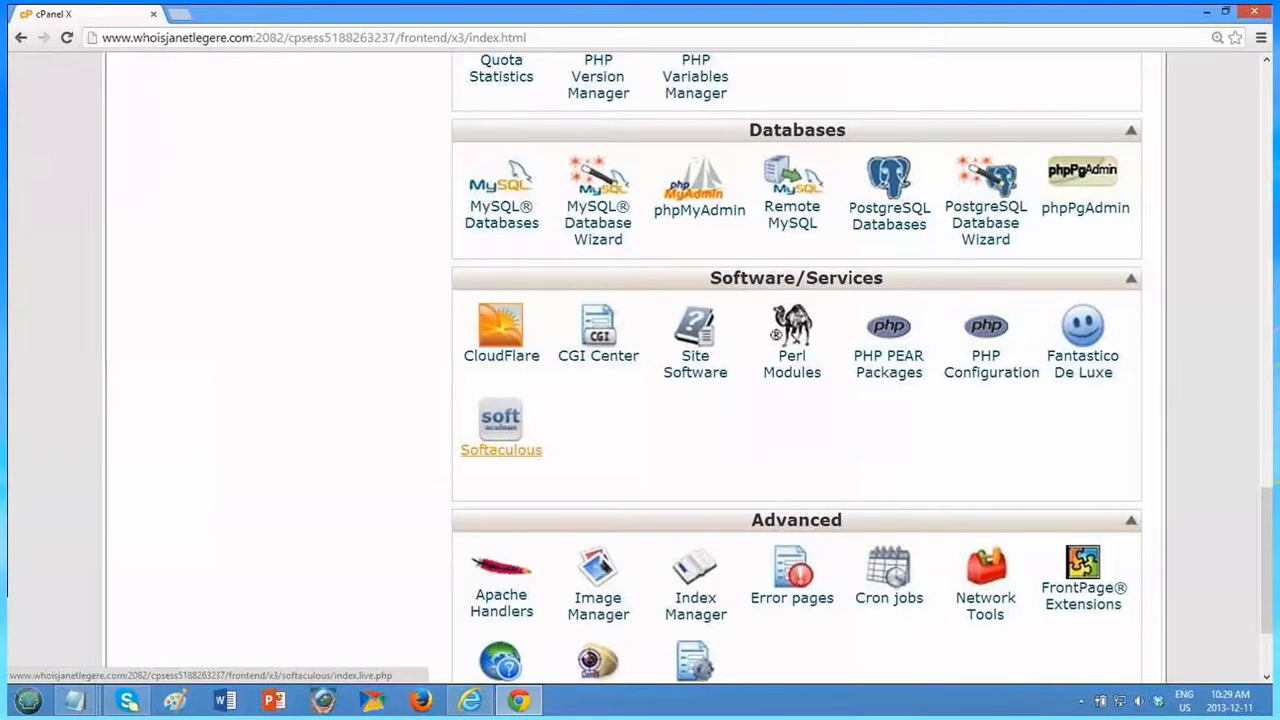
left_click(500, 449)
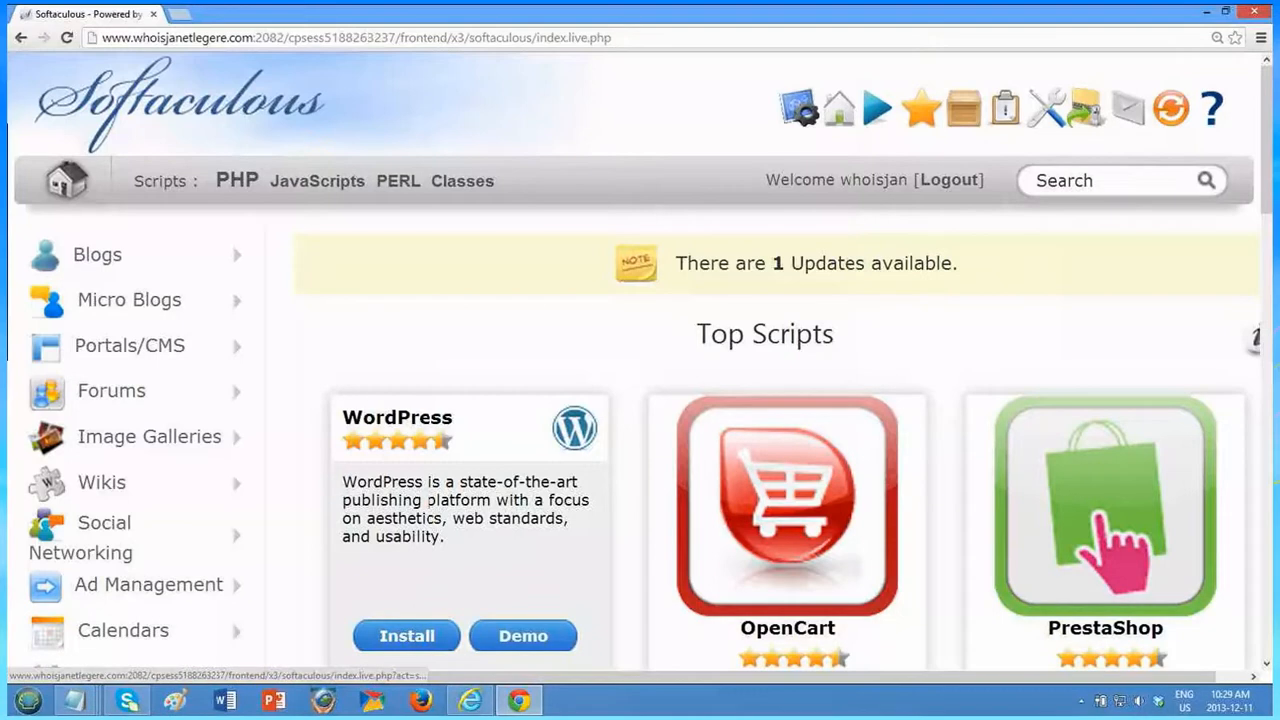
Start a new WordPress install and clear the default 'wp' from In Directory
left_click(407, 636)
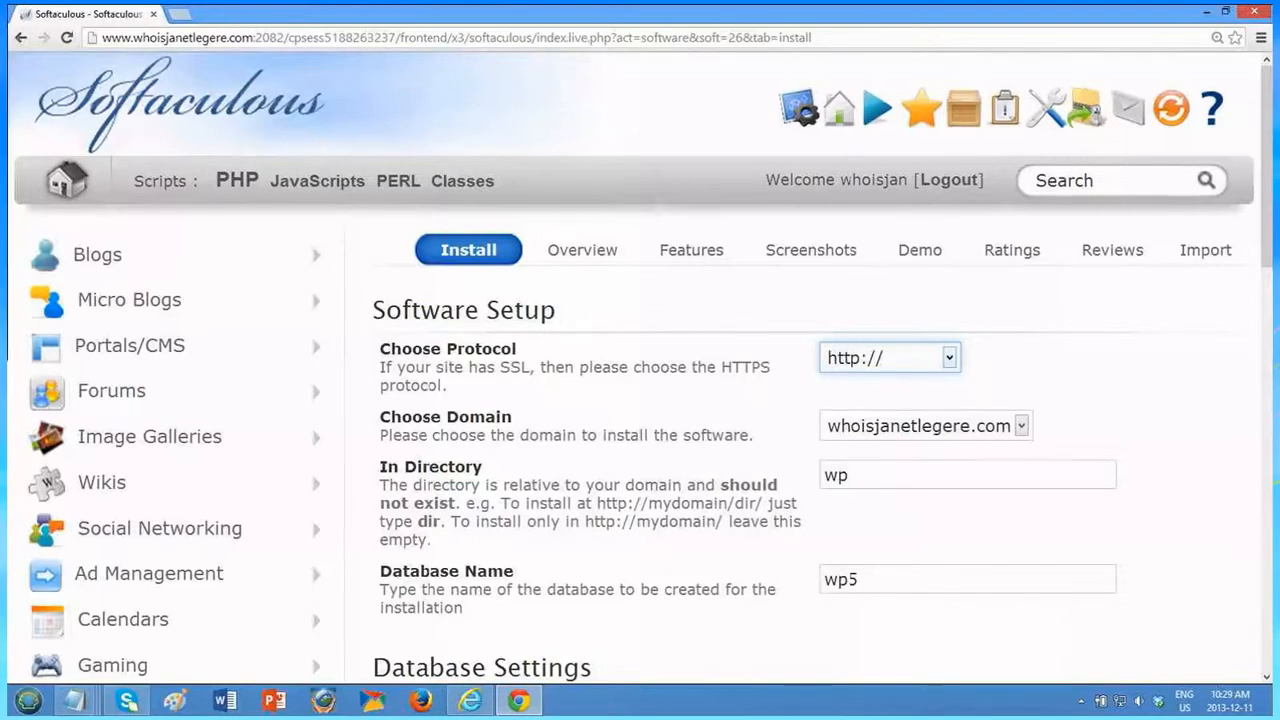
double_click(836, 475)
key("BackSpace")
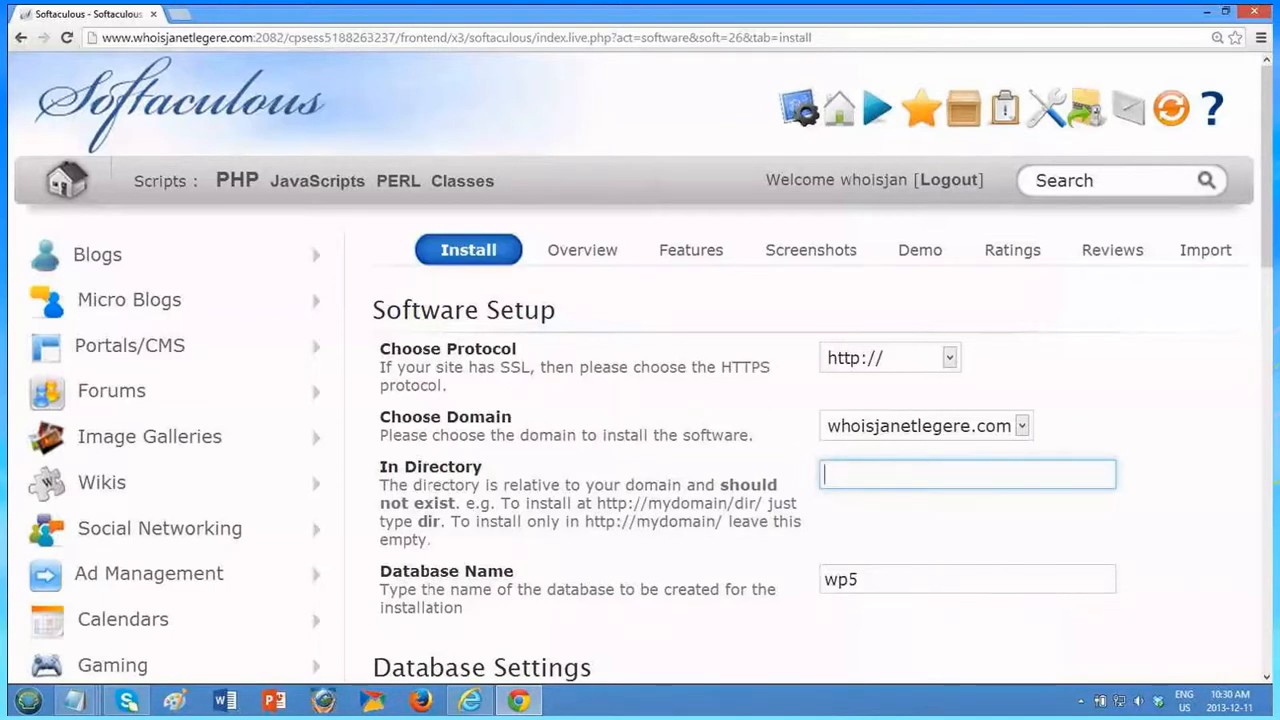
Type 'webinar' as the install directory, then erase it to leave the field empty
type("webinar")
key("ctrl+a")
key("BackSpace")
scroll(640, 400, "down", 2)
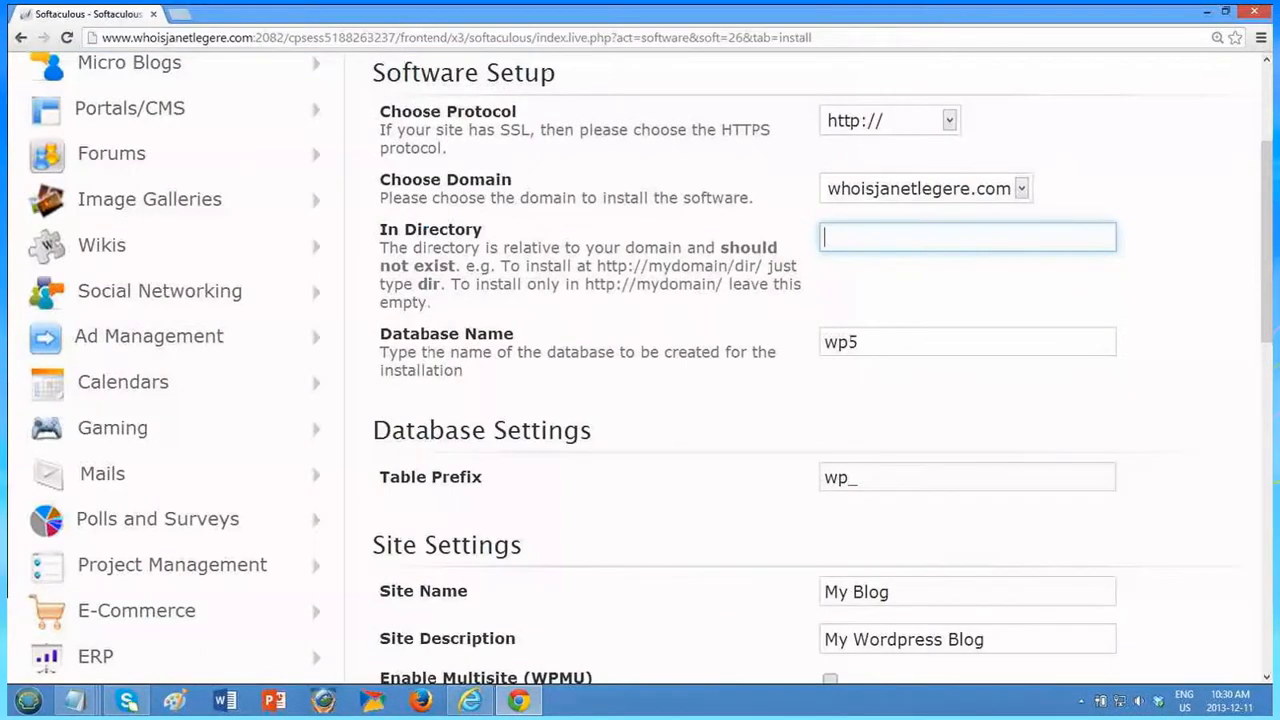
scroll(800, 400, "down", 1)
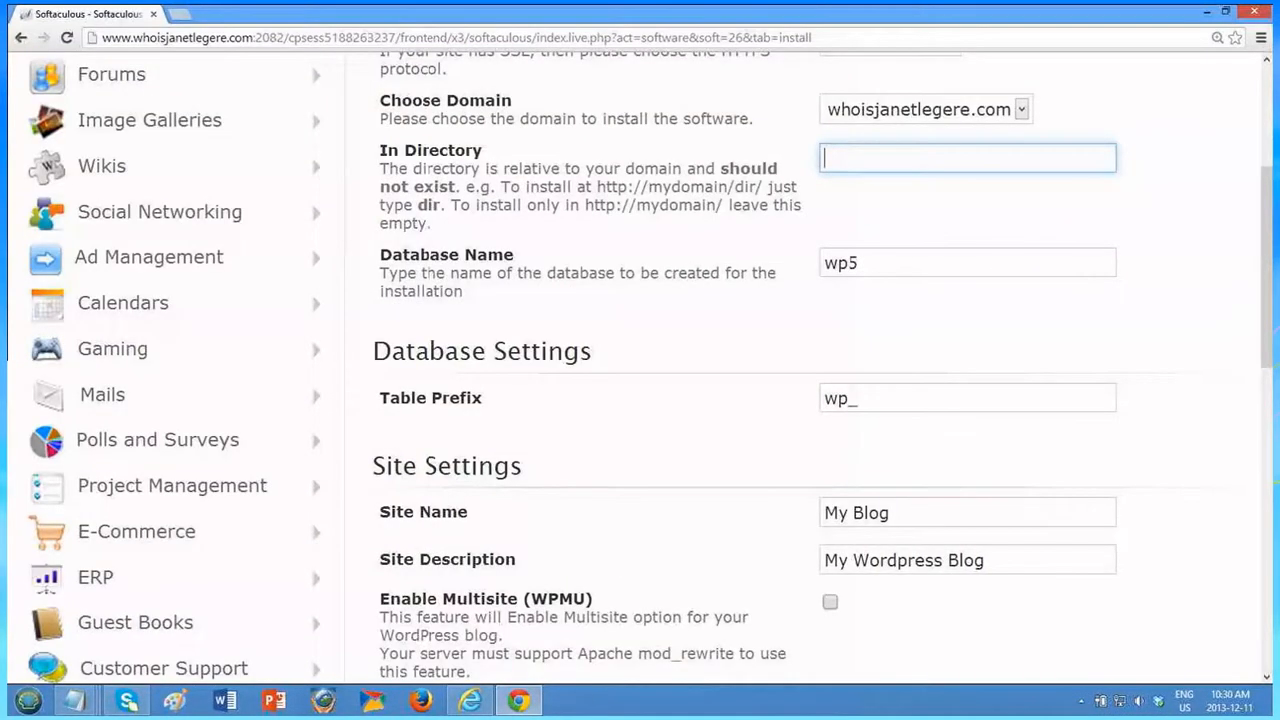
scroll(800, 400, "down", 2)
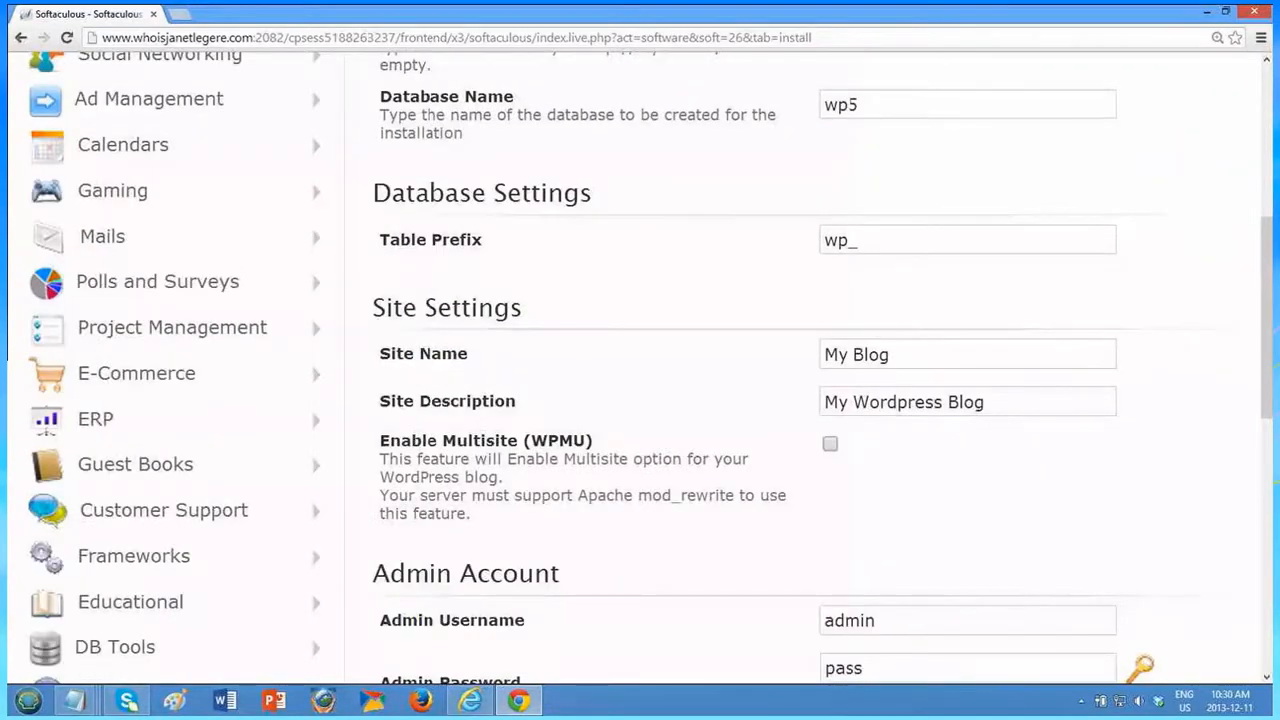
Replace site name 'My Blog' with the owner's name; set description 'Adventures in Internet Marketing'
left_click_drag(892, 355, 822, 355)
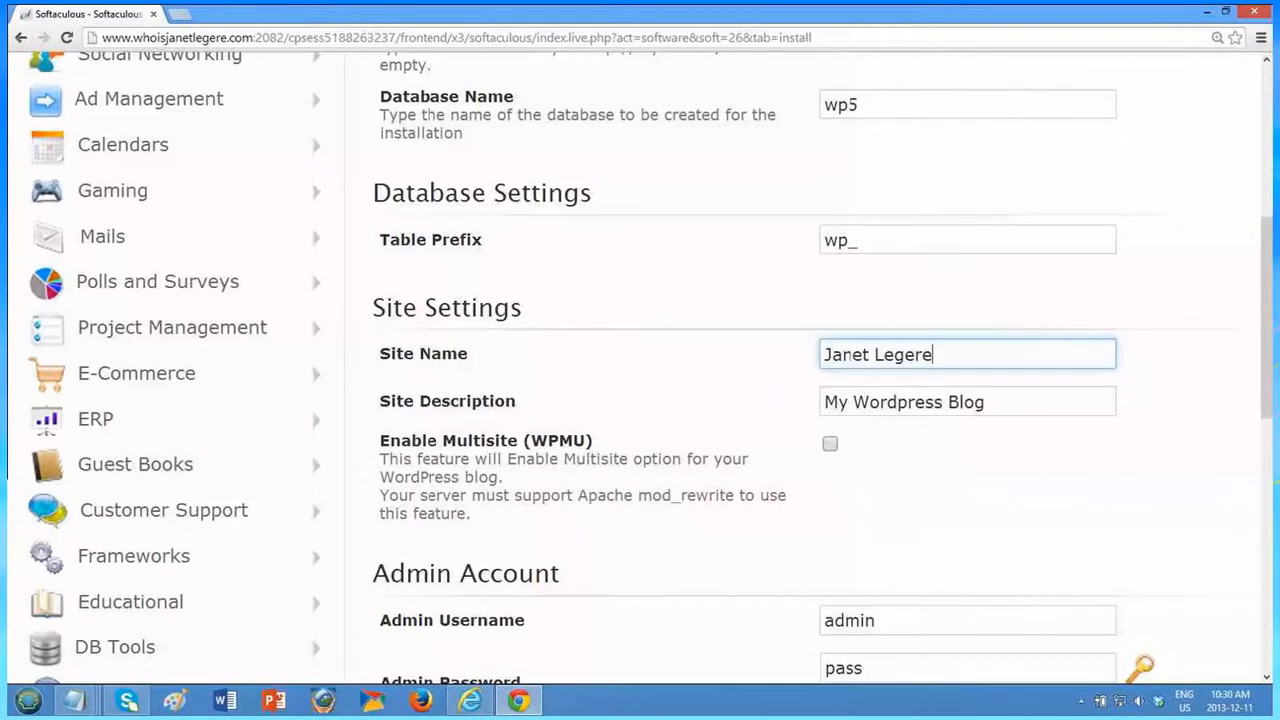
key("Tab")
type("Adve")
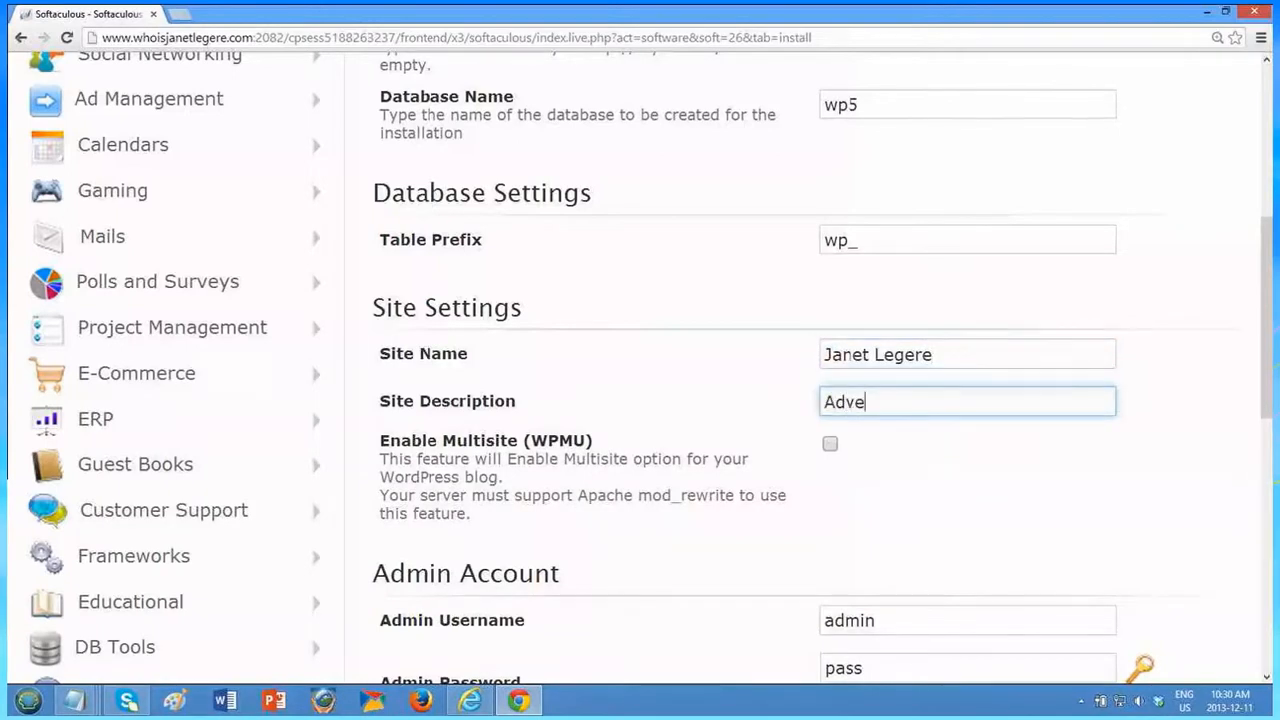
type("ntur")
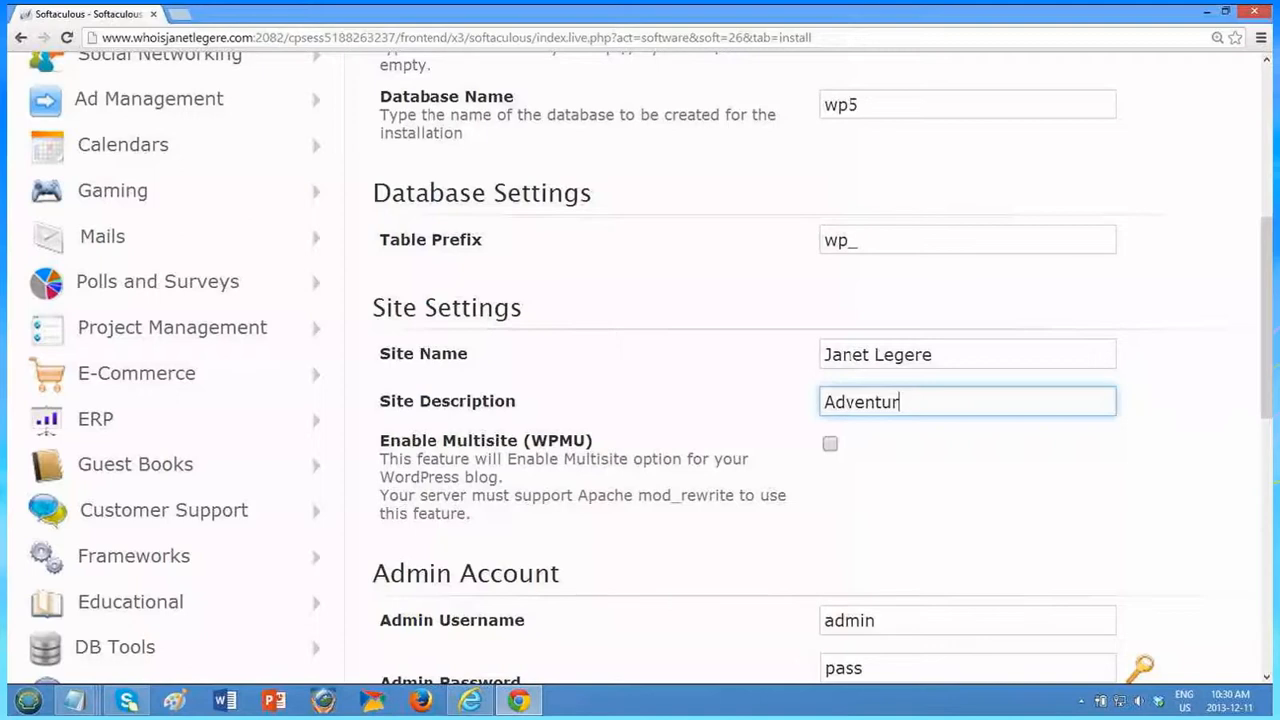
type("es in Internet Marketing")
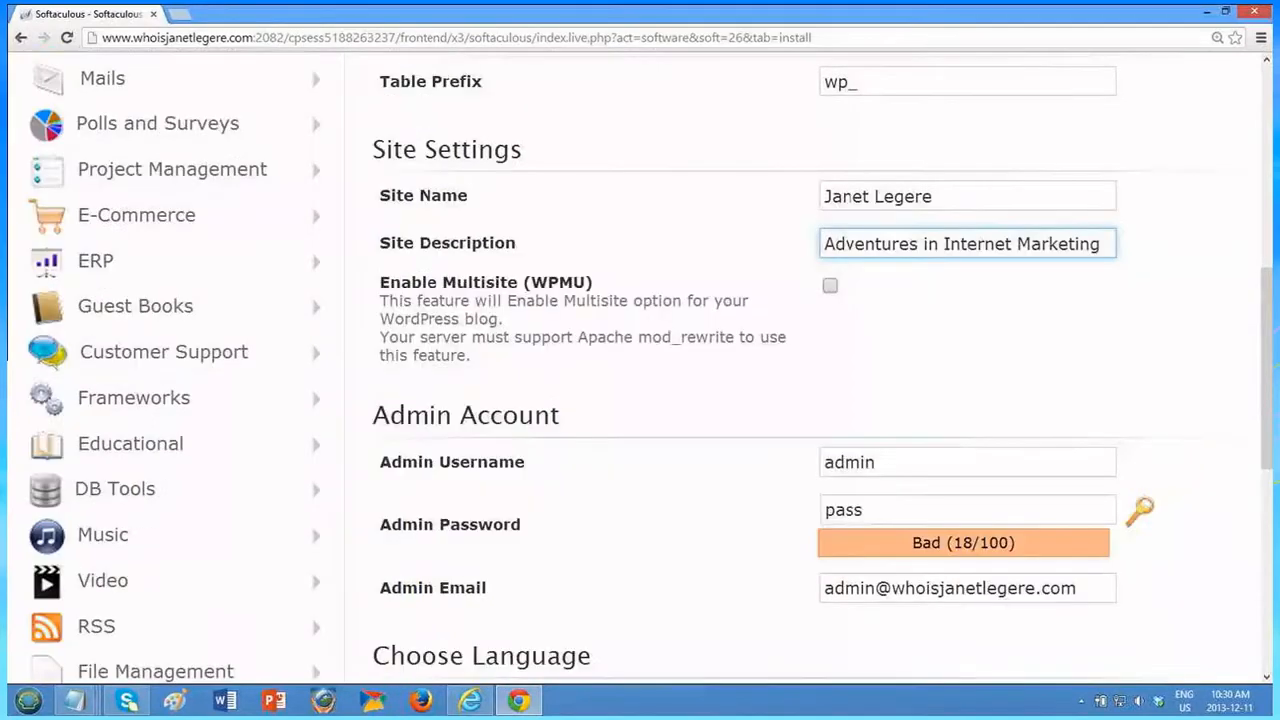
key("Tab")
key("Tab")
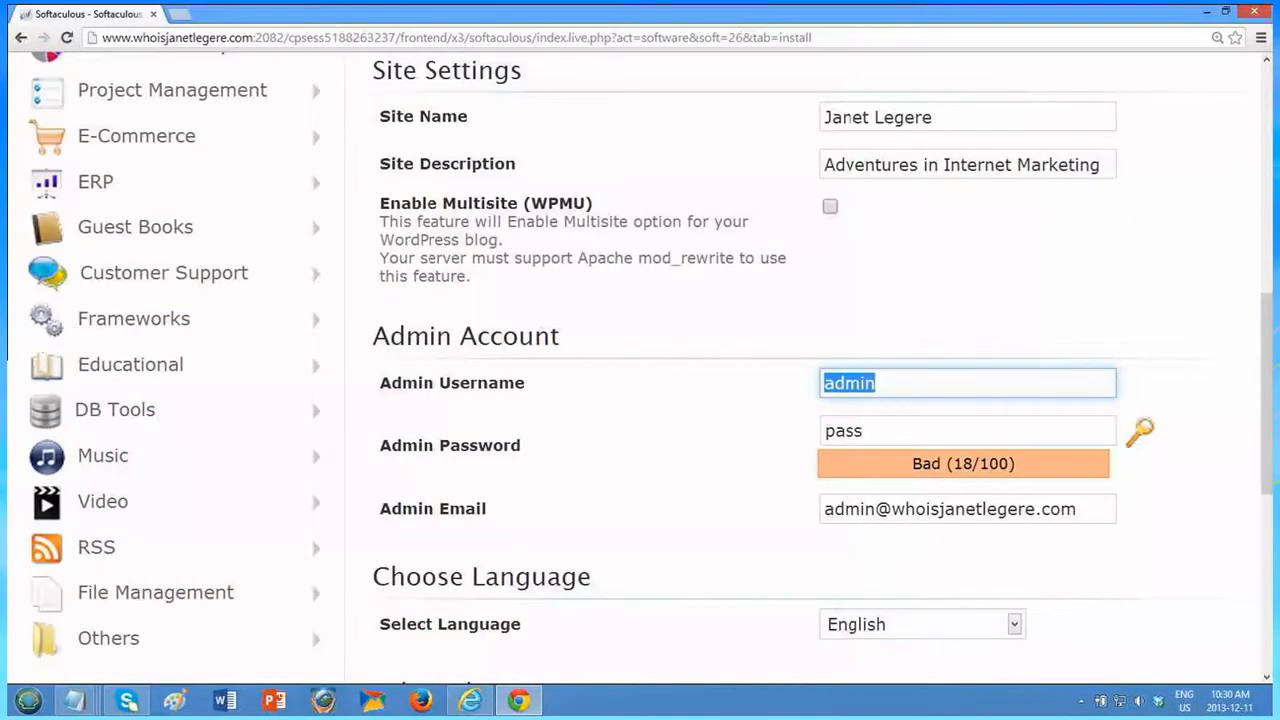
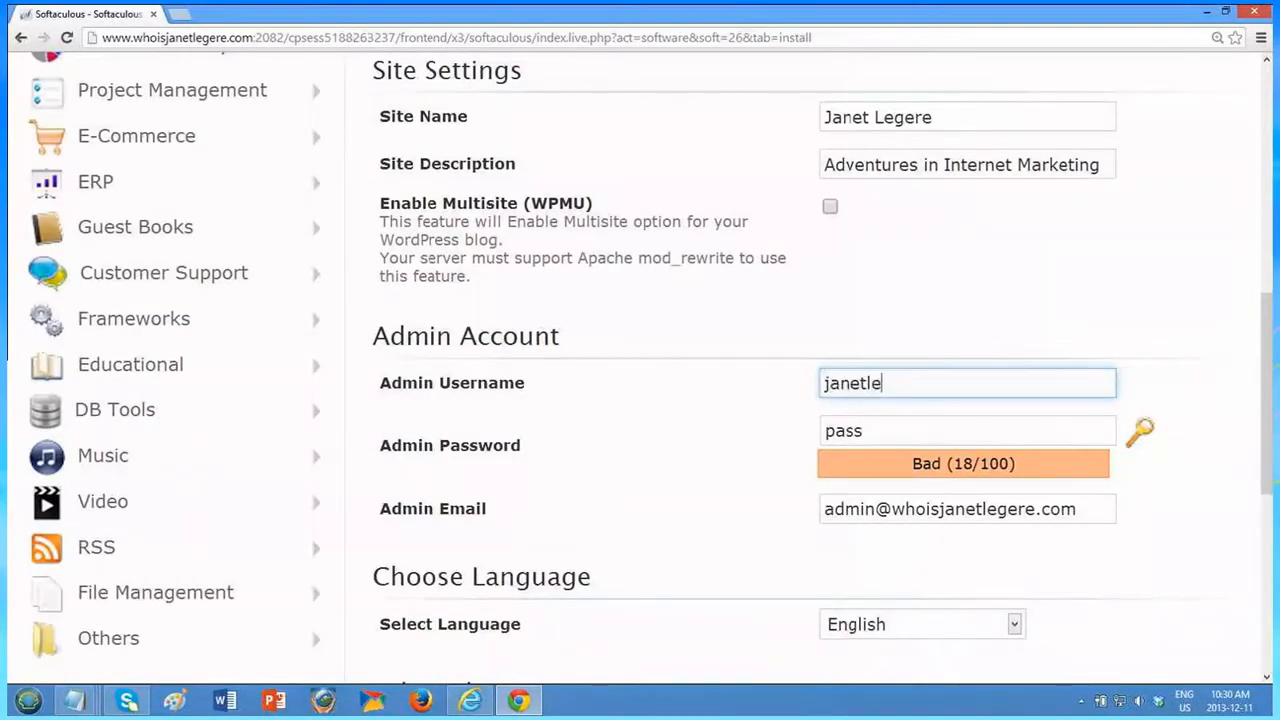
Enter the admin username, a strong admin password and the admin e-mail address
key("Tab")
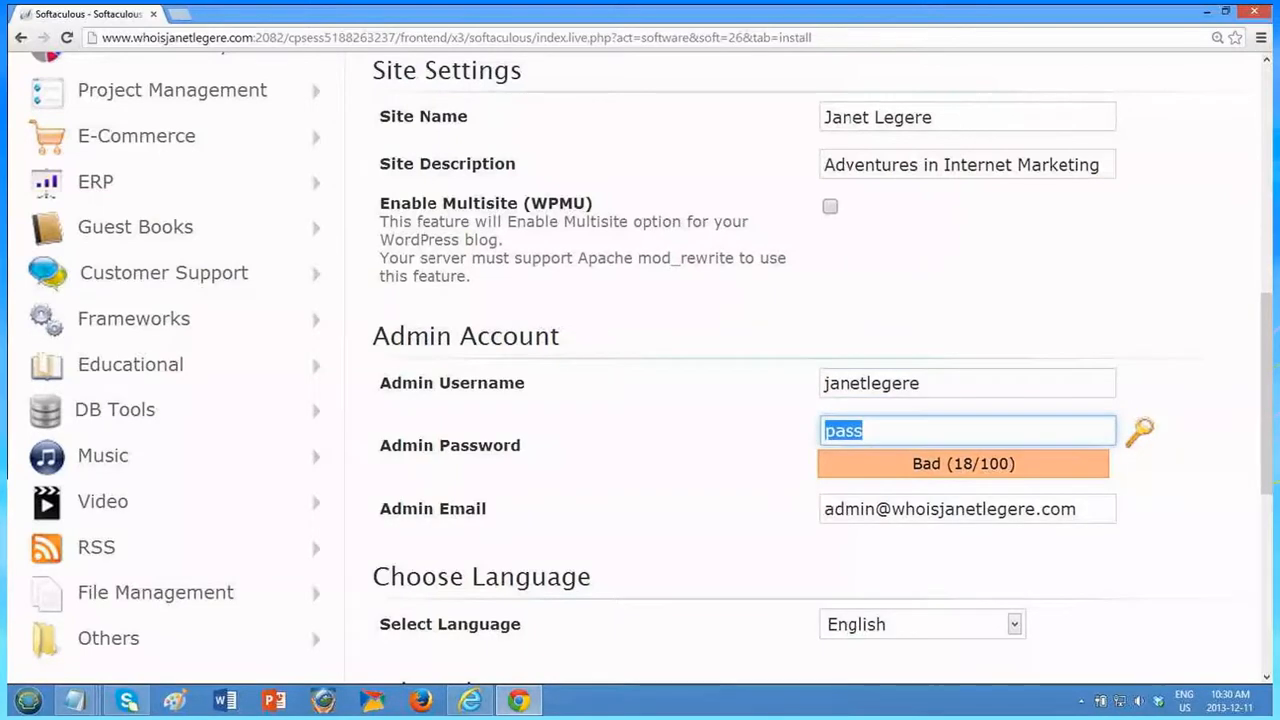
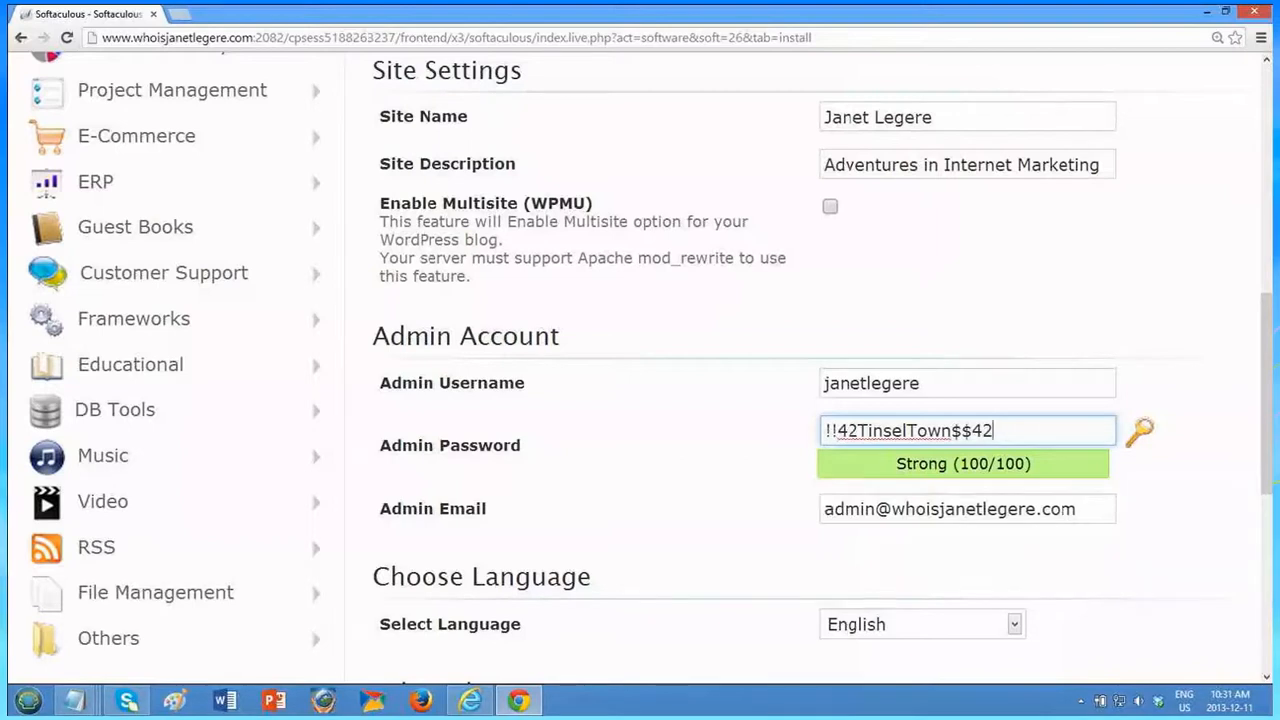
key("Tab")
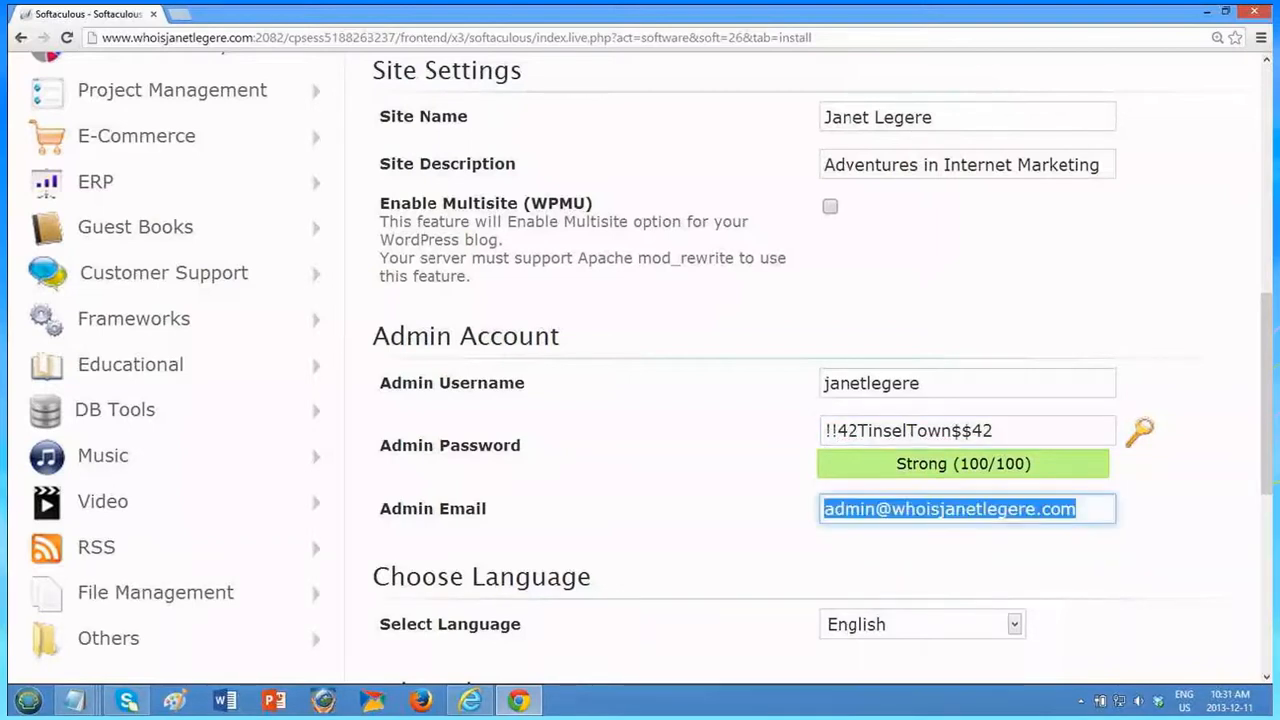
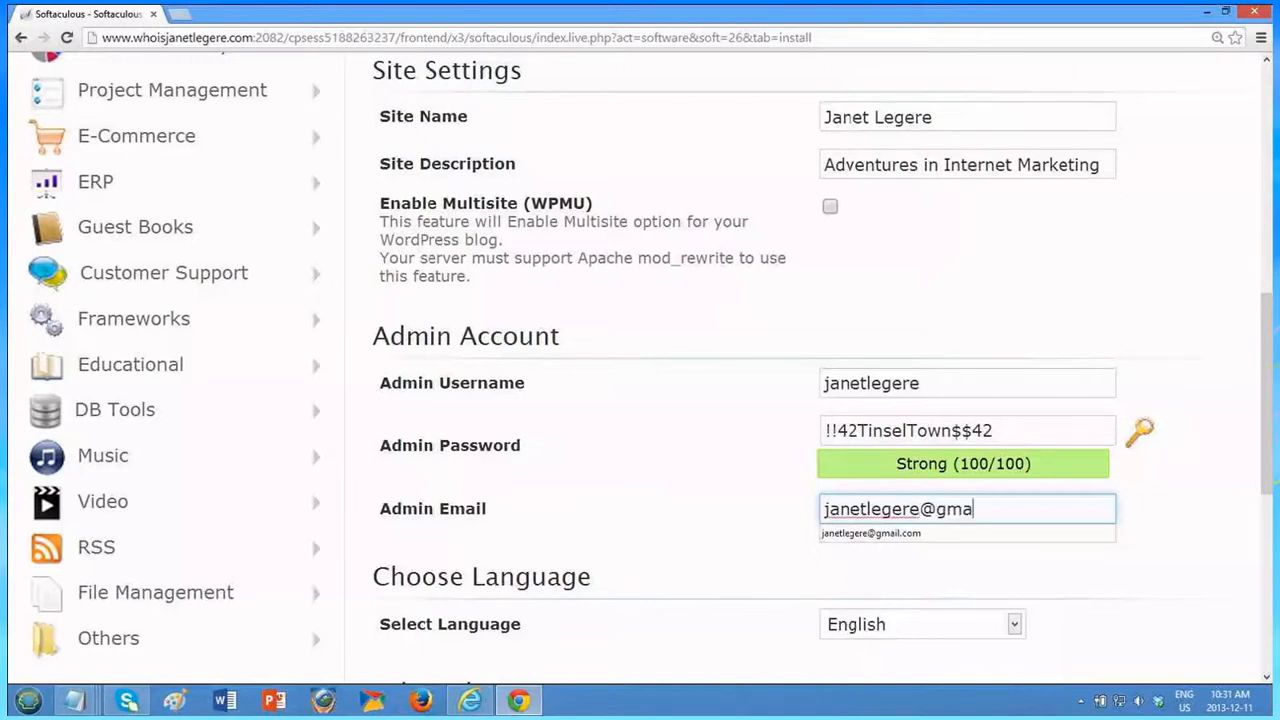
scroll(640, 368, "down", 3)
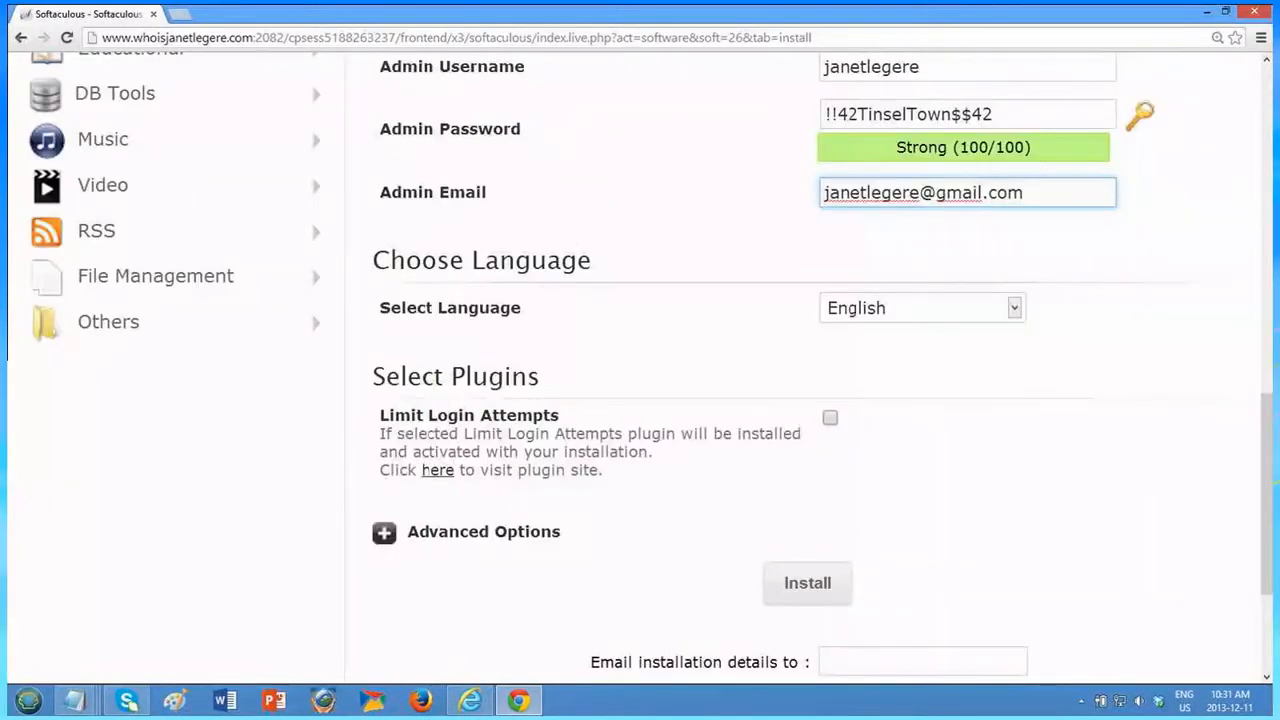
Enter the e-mail address for installation details and review the existing wp-content/wp-includes error
scroll(640, 368, "down", 3)
left_click(922, 428)
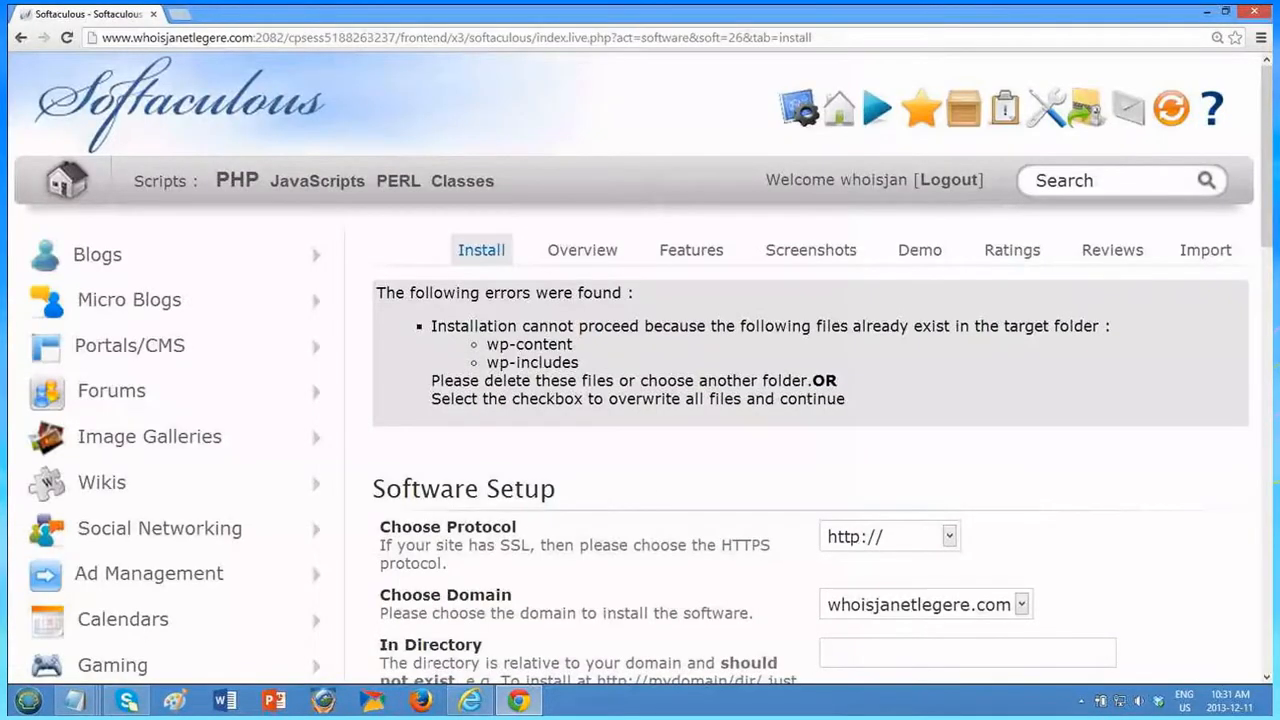
scroll(640, 360, "down", 2)
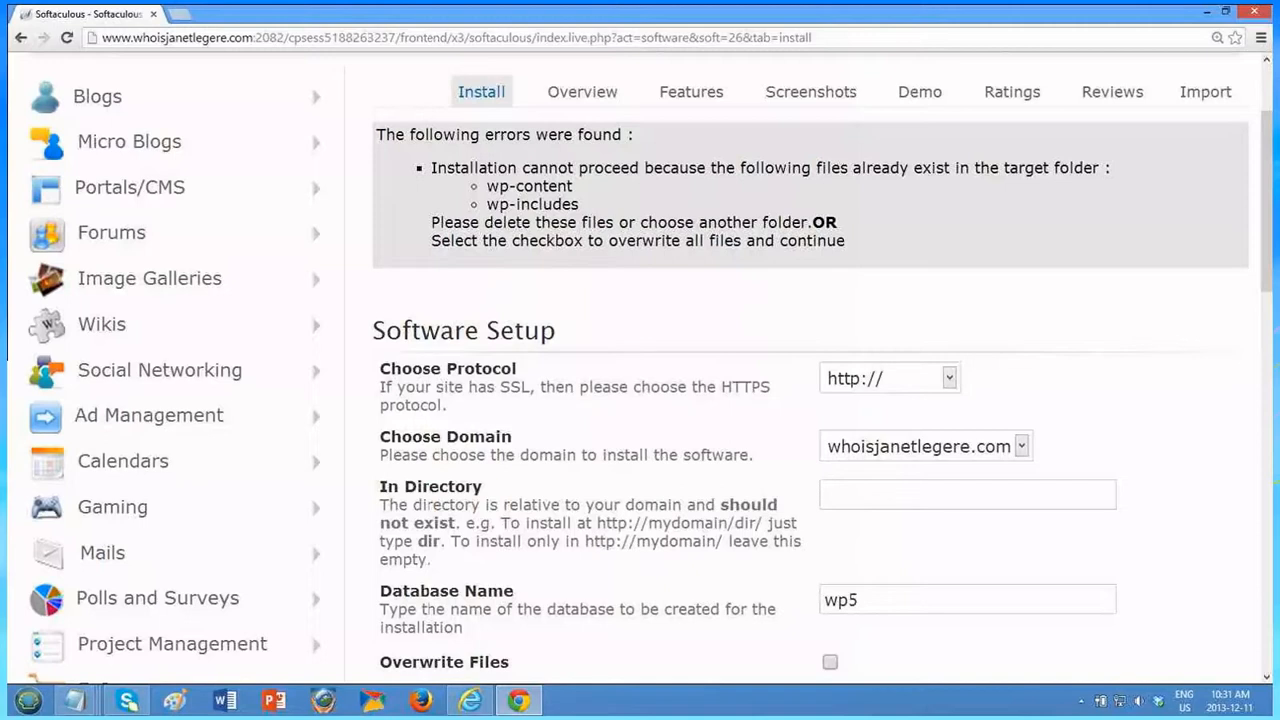
scroll(800, 400, "up", 1)
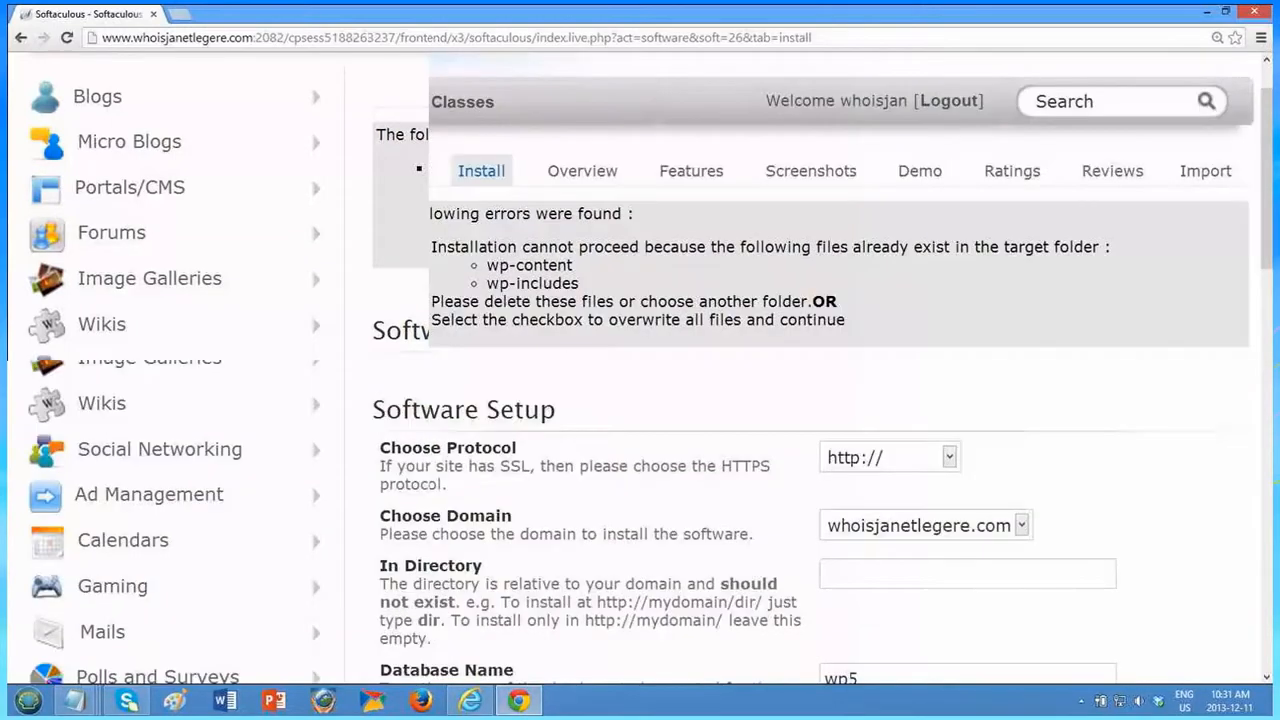
scroll(800, 400, "down", 5)
Enable Overwrite Files and install WordPress, waiting for the progress to reach 100%
left_click(830, 345)
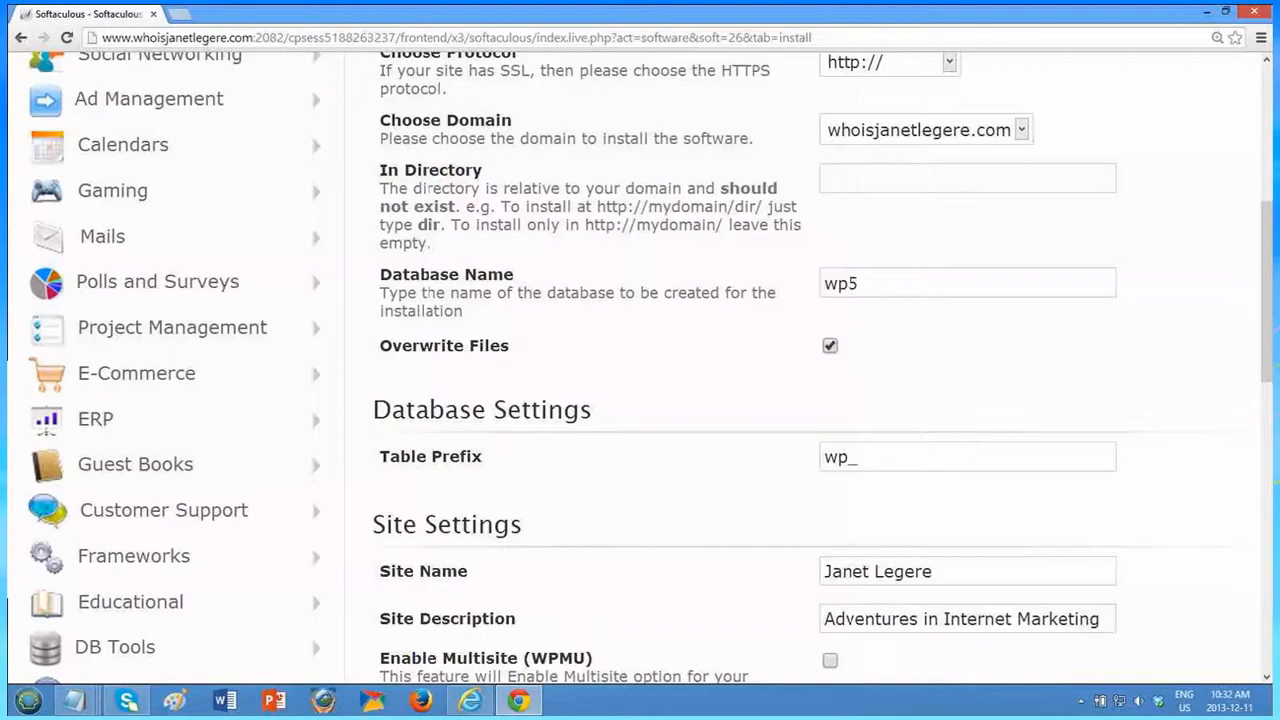
scroll(640, 370, "down", 3)
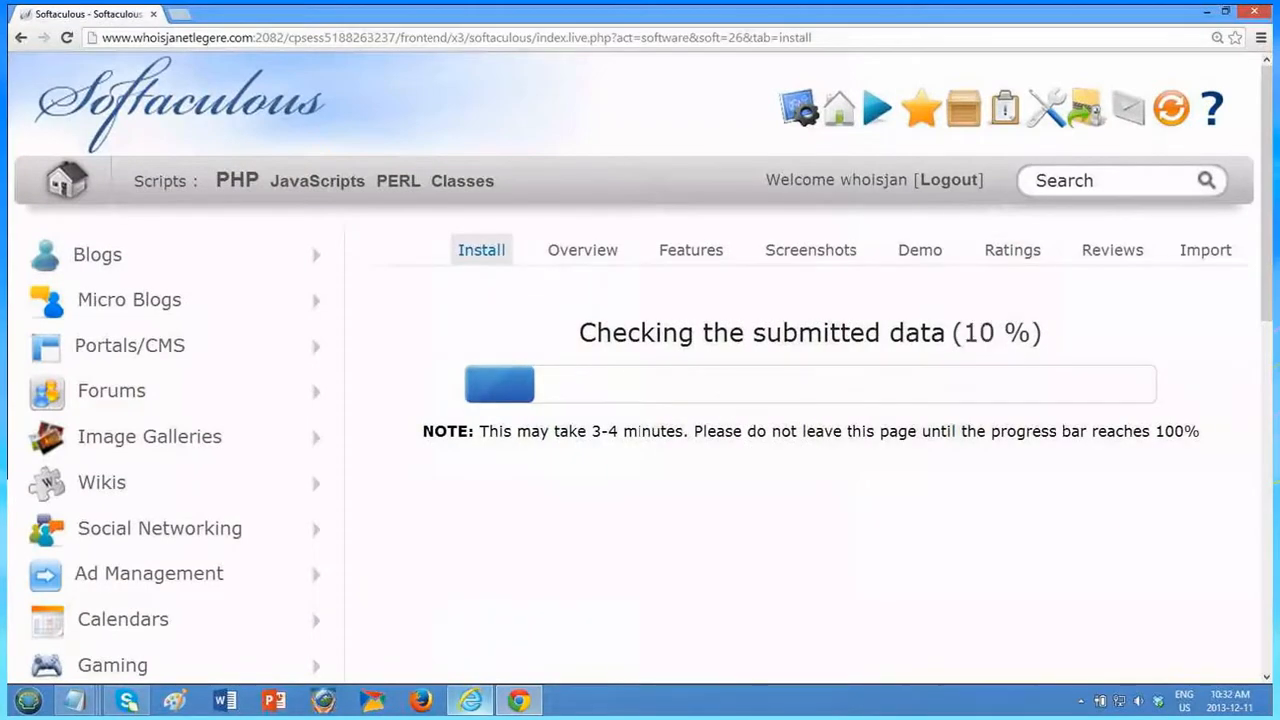
mouse_move(470, 700)
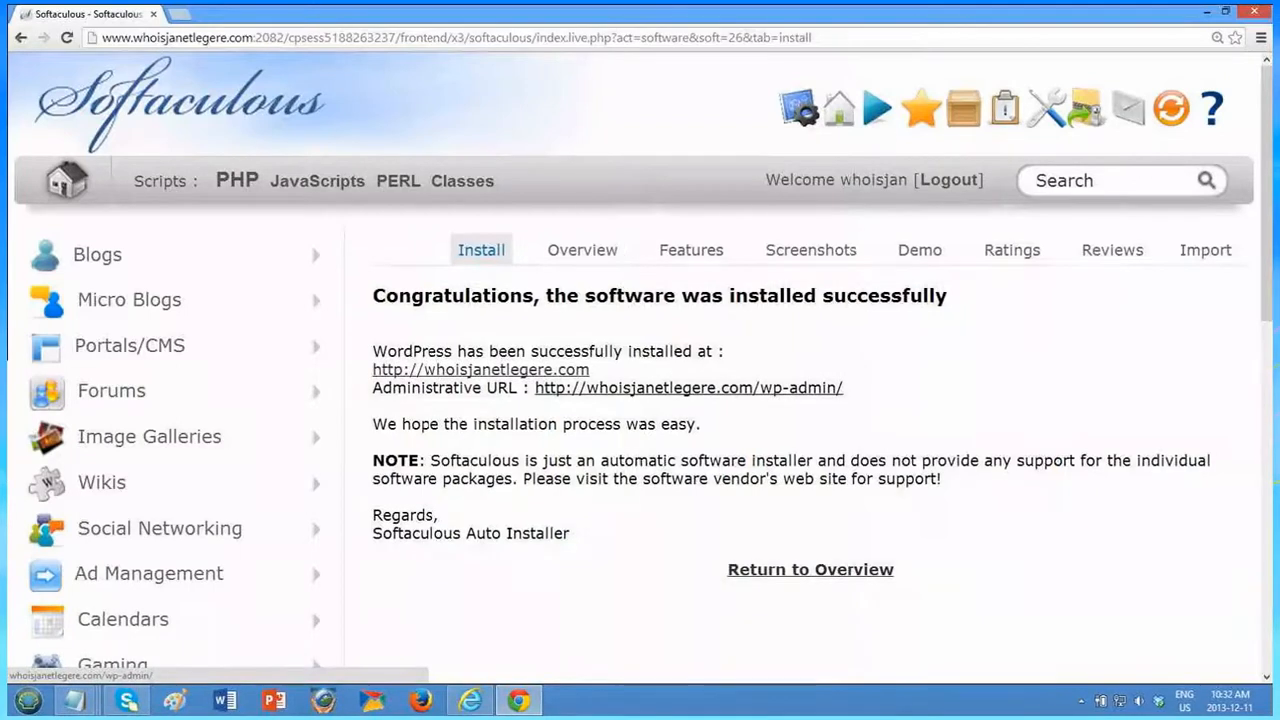
Open the wp-admin Administrative URL and log into the new WordPress dashboard
left_click(613, 388)
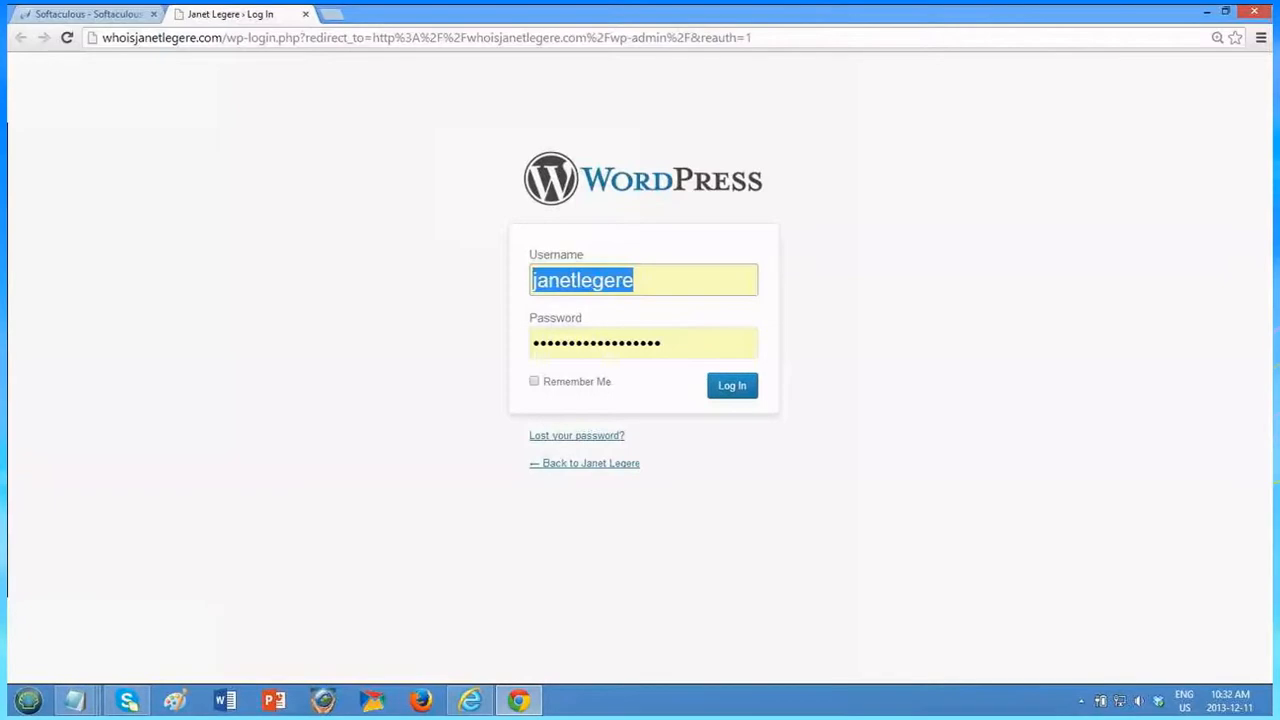
key("Return")
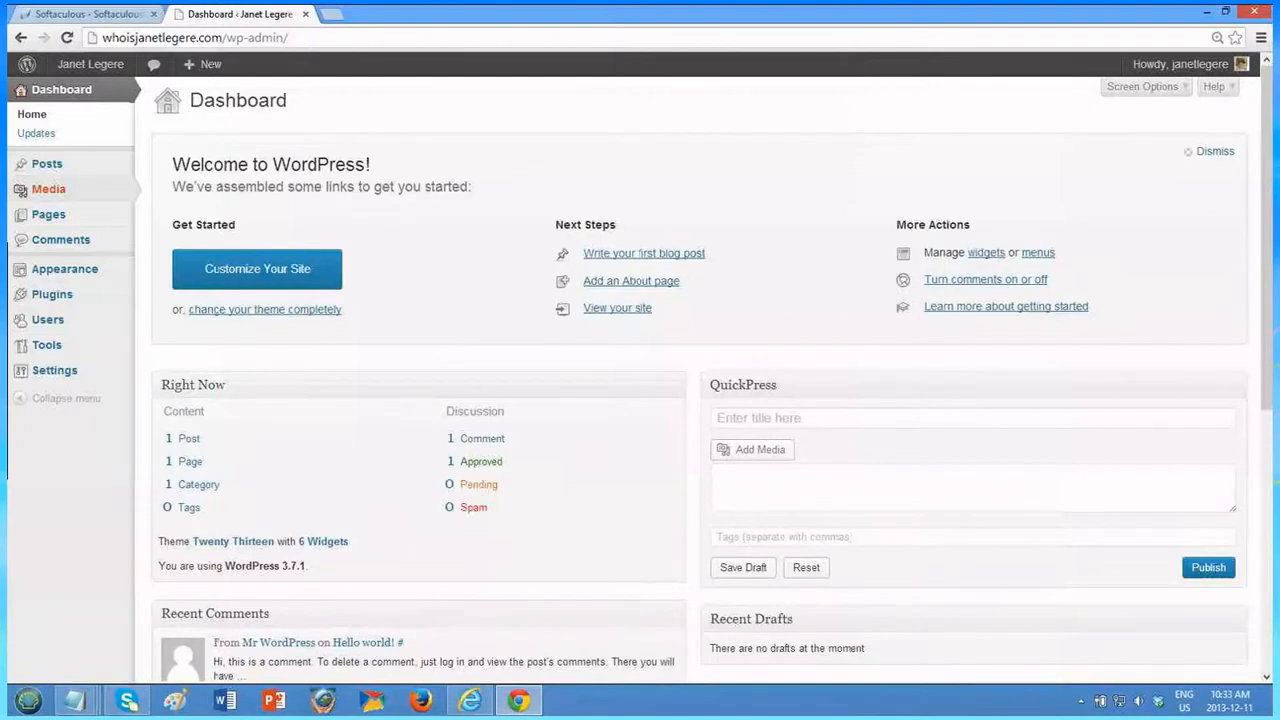
Open Settings > General from the Dashboard's side menu
mouse_move(48, 214)
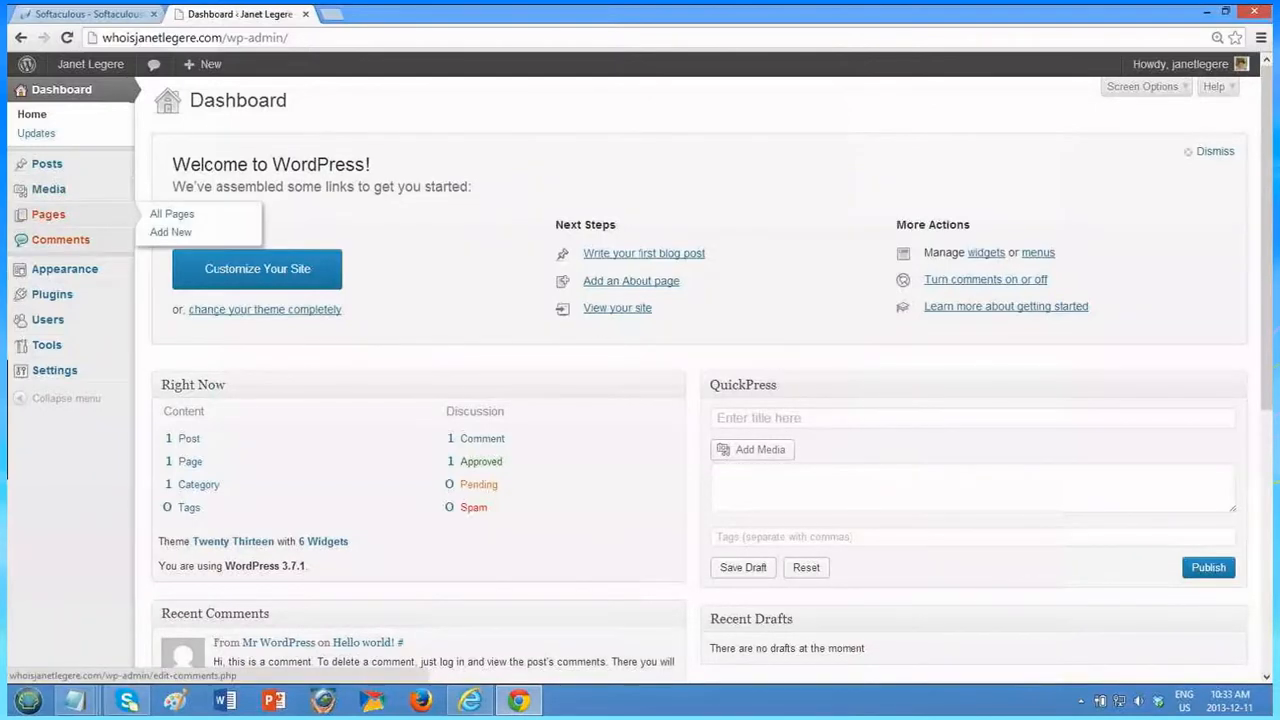
mouse_move(54, 370)
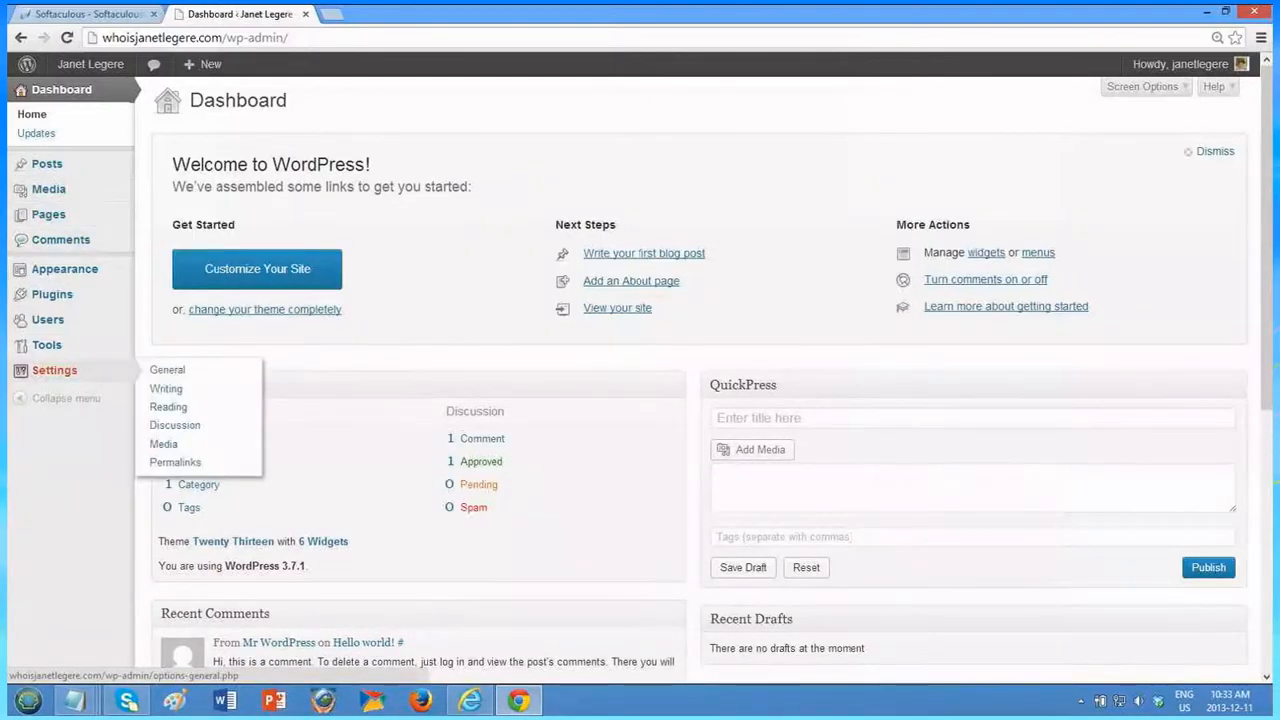
left_click(167, 370)
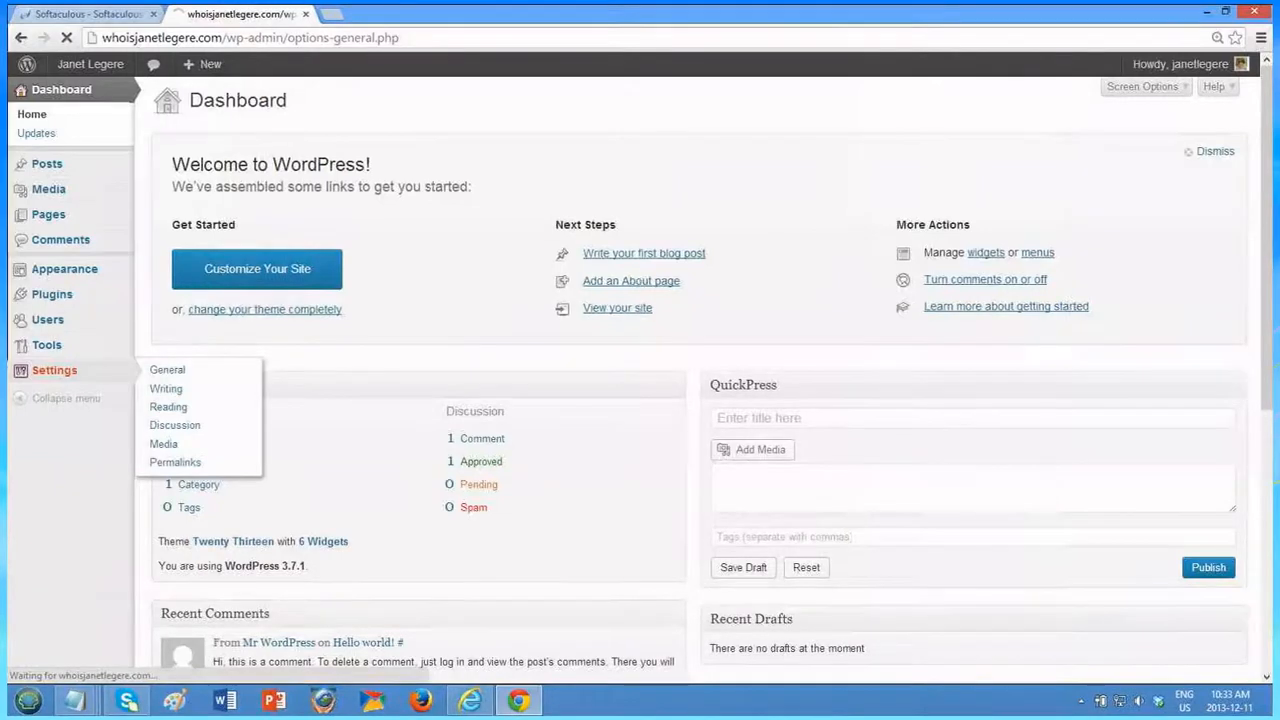
Focus the Tagline field, preview the live site in a new tab, then return to General Settings
left_click(423, 171)
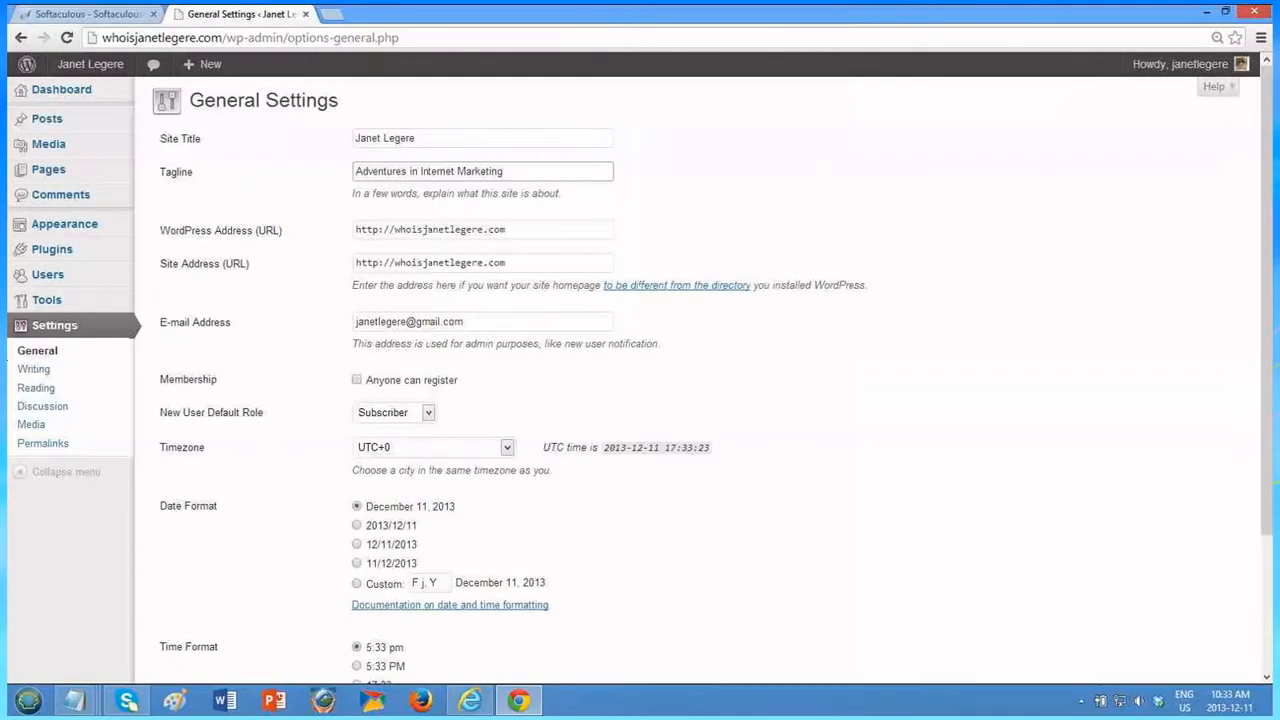
right_click(50, 58)
left_click(120, 70)
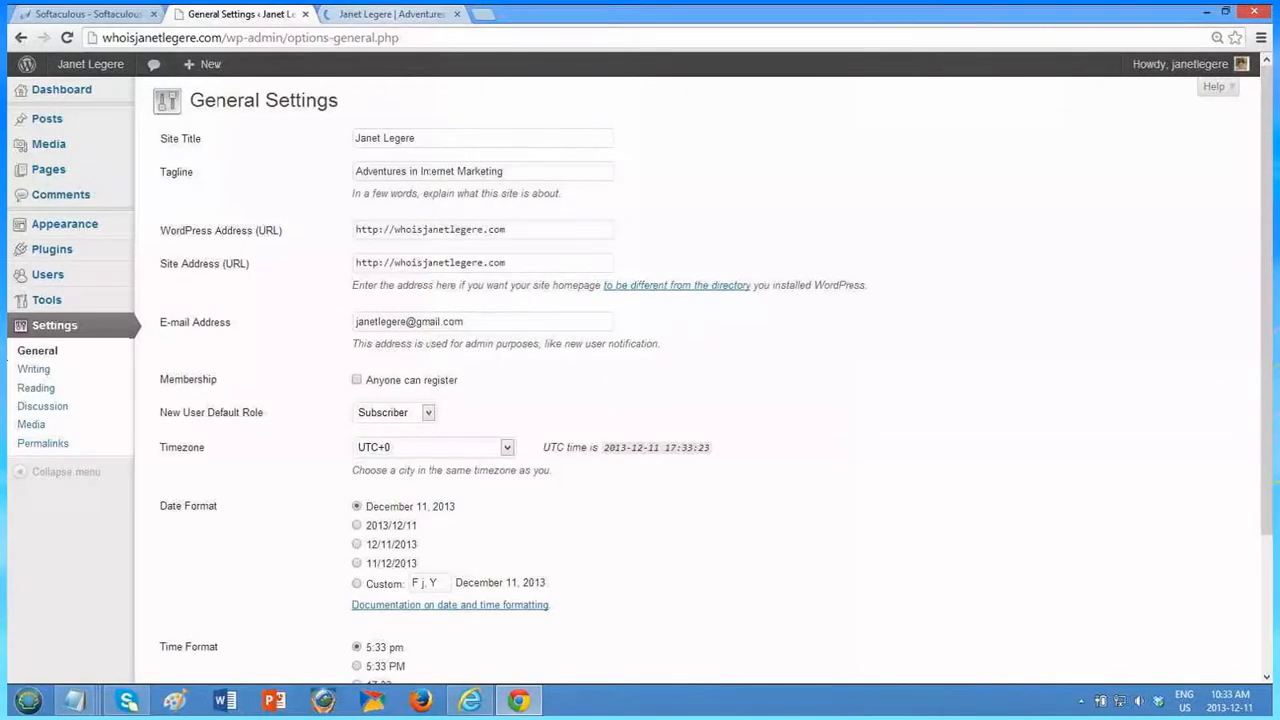
left_click(392, 14)
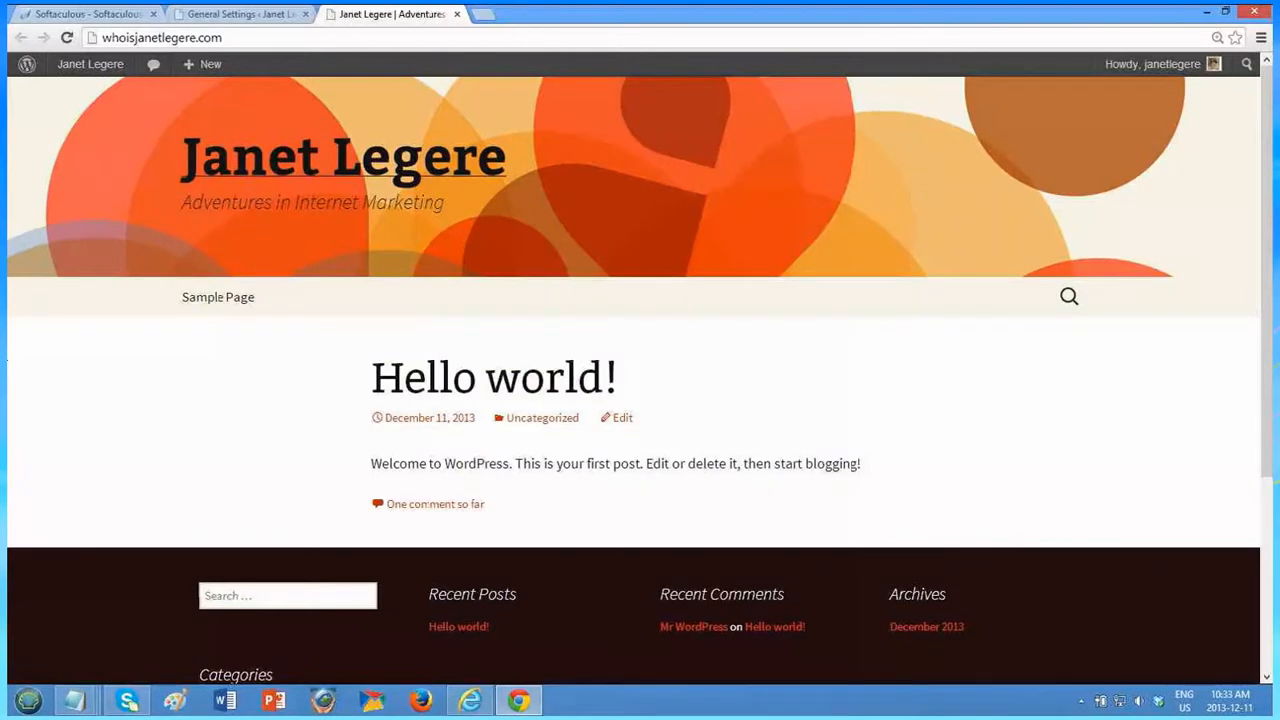
left_click(241, 14)
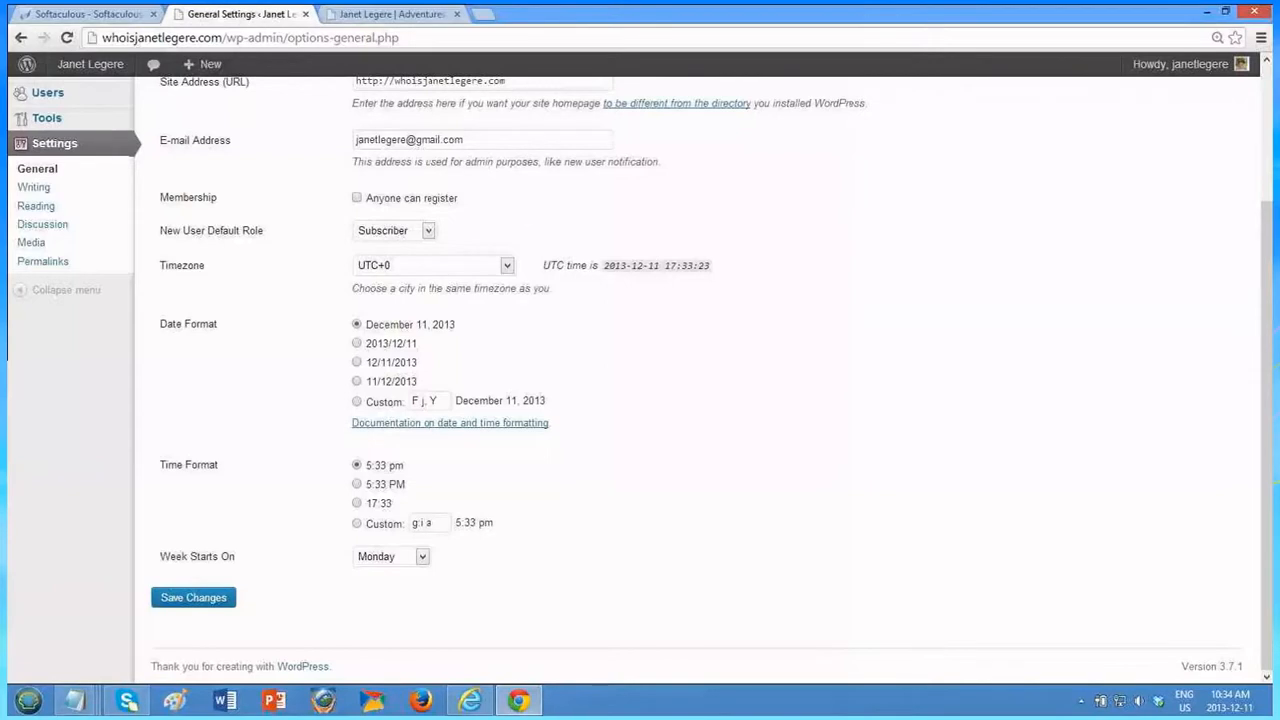
scroll(33, 345, "up", 2)
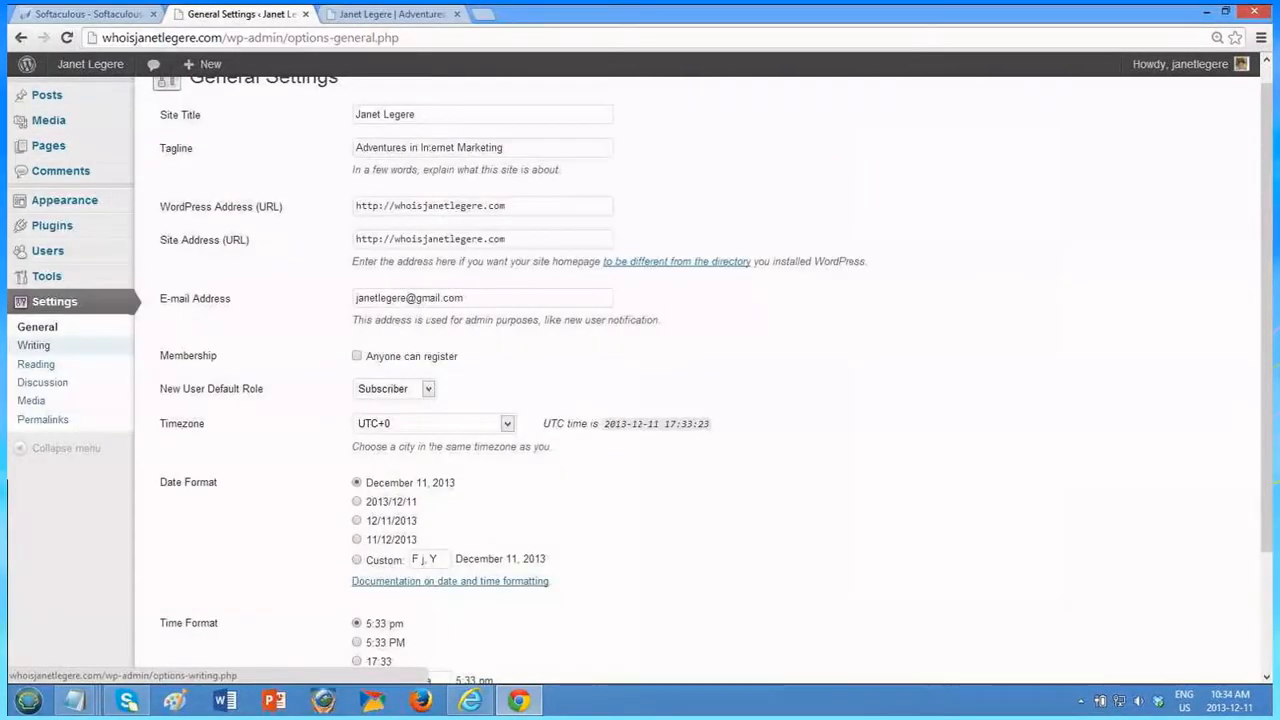
Check the Reading settings against the live site, then go to Discussion settings
left_click(36, 364)
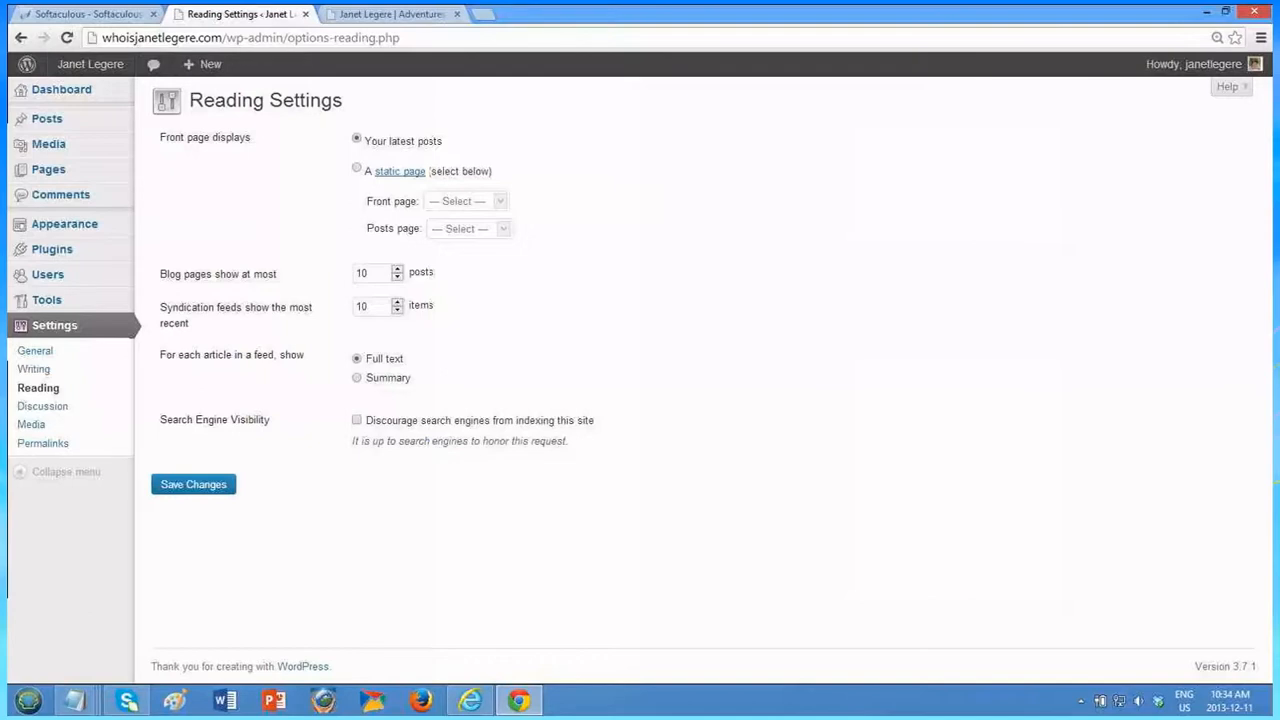
left_click(390, 14)
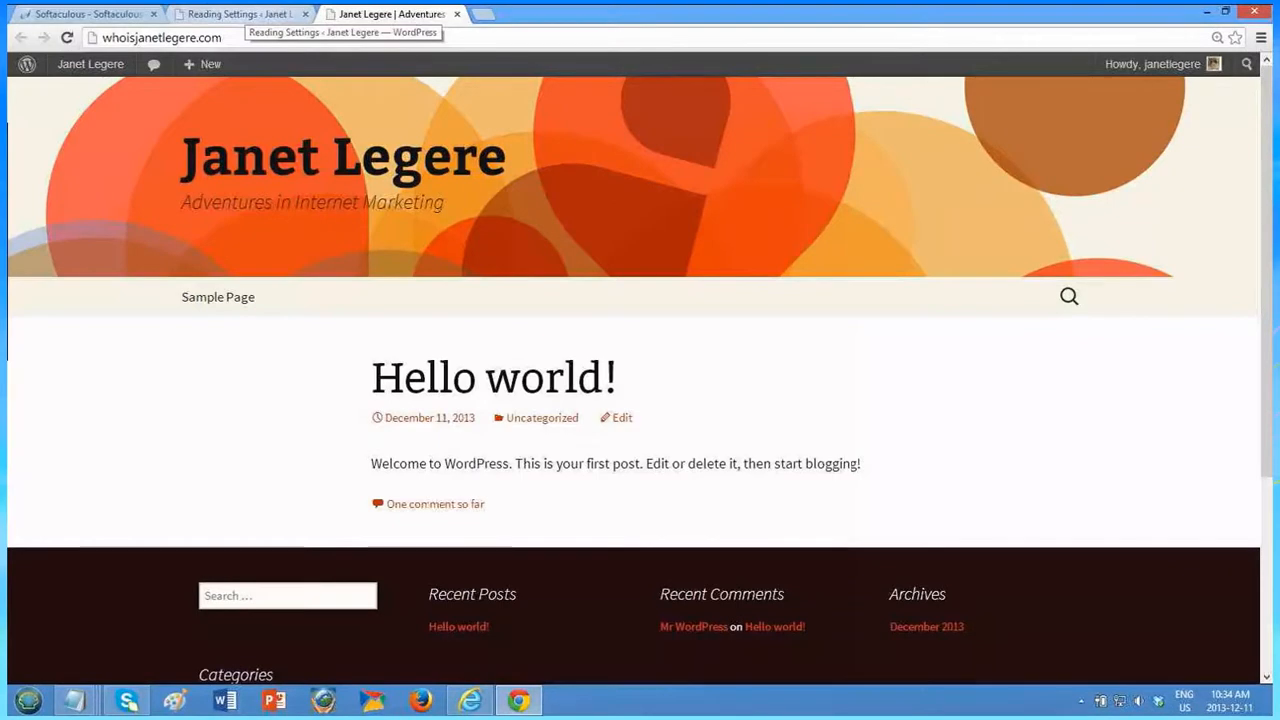
left_click(238, 14)
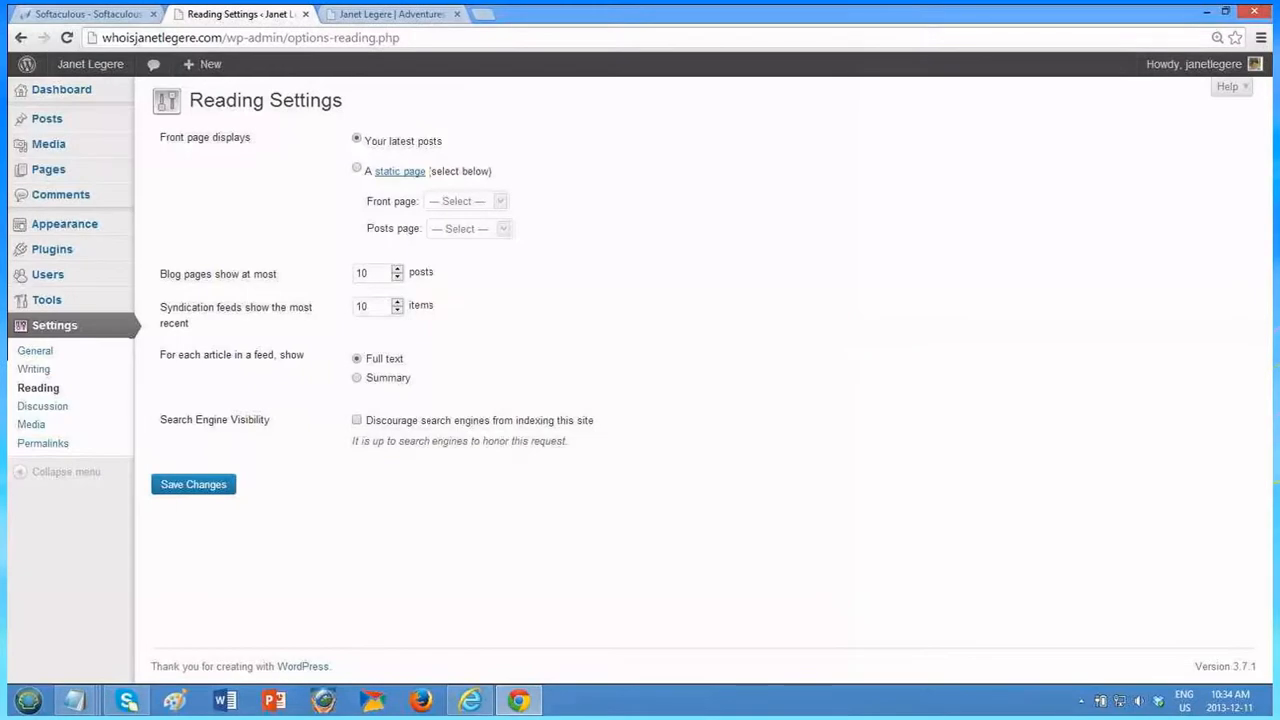
left_click(42, 406)
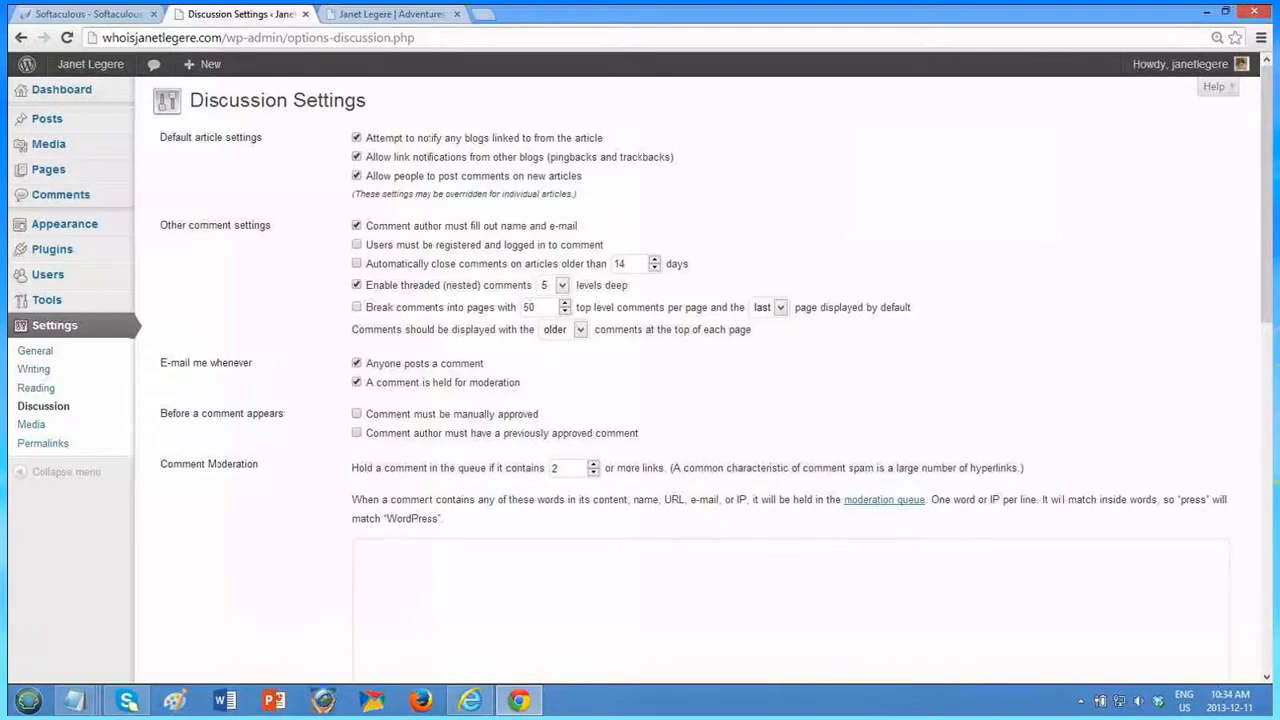
Require comments to be manually approved and save the Discussion settings
left_click(357, 414)
scroll(428, 138, "down", 1)
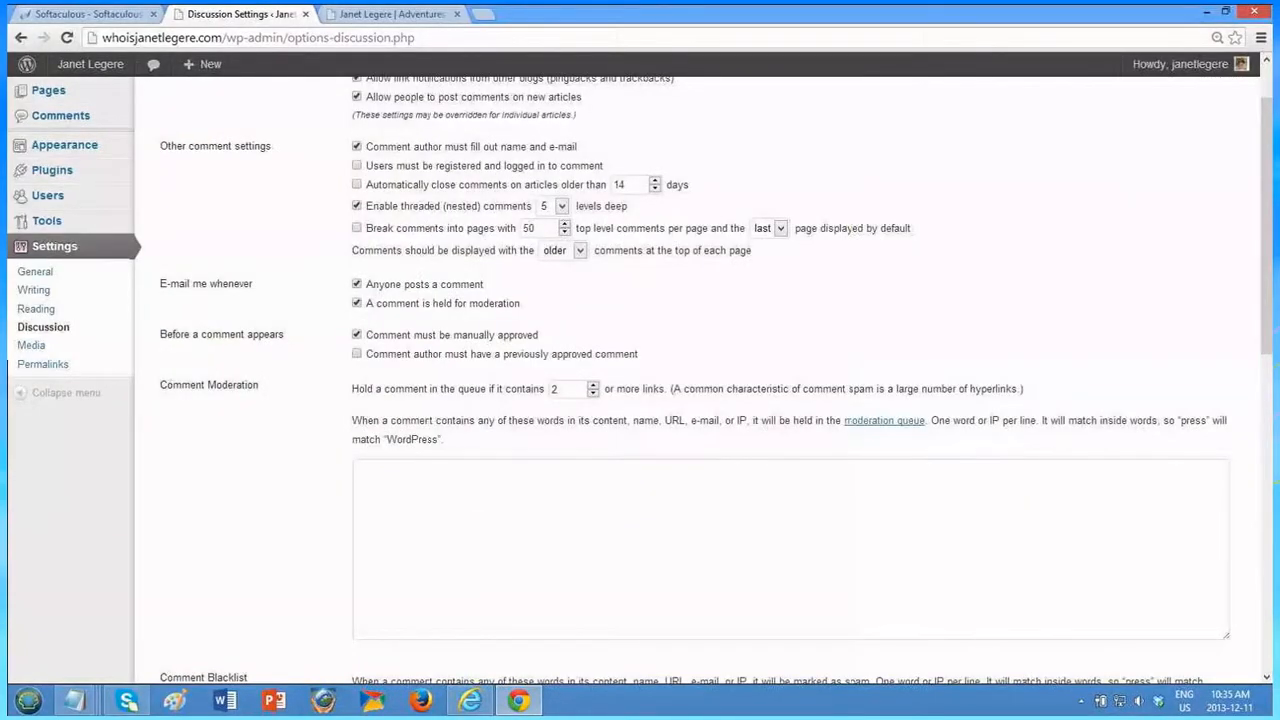
scroll(640, 380, "down", 10)
left_click(194, 597)
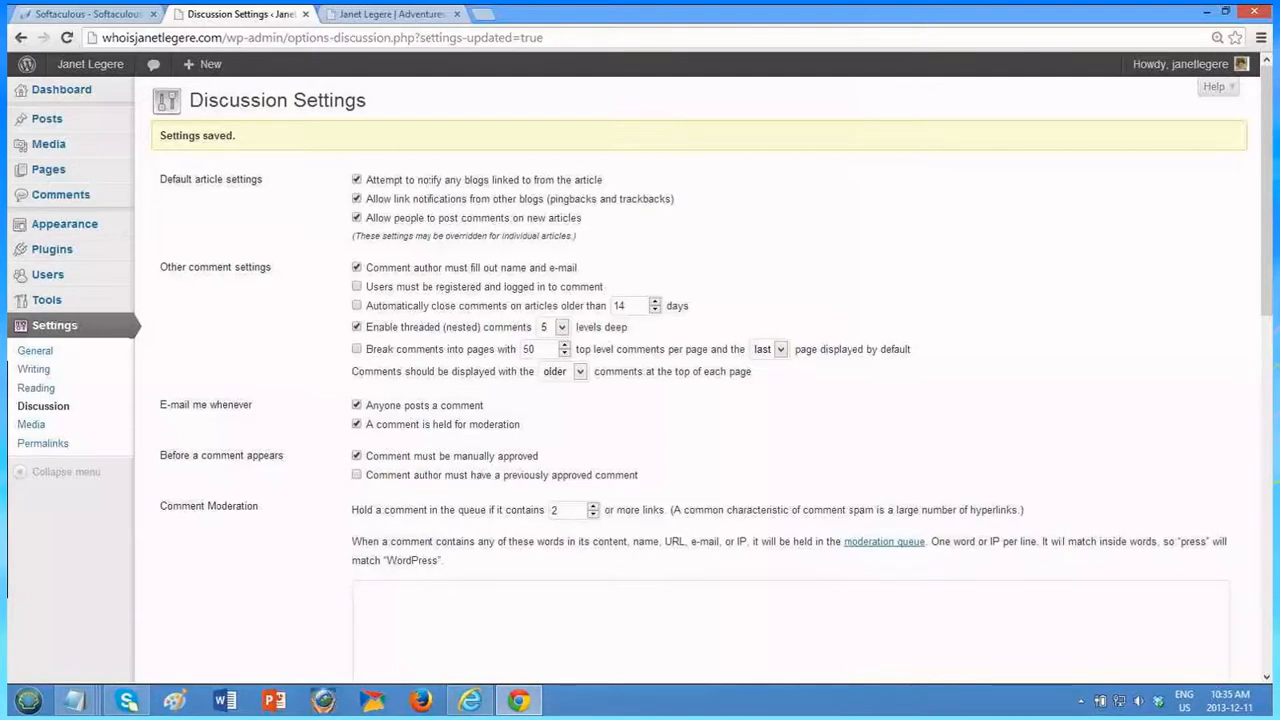
left_click(43, 443)
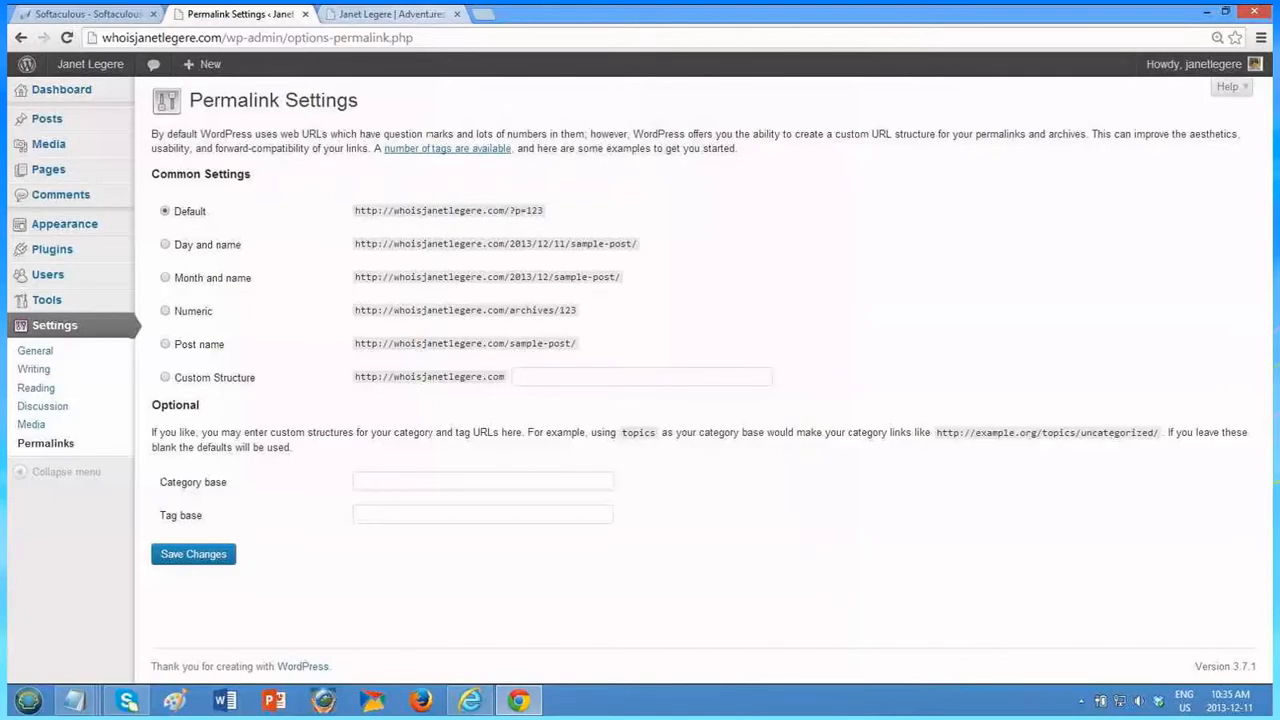
Open the Sample Page on the live site, then save the Post name permalink structure
key("ctrl+Tab")
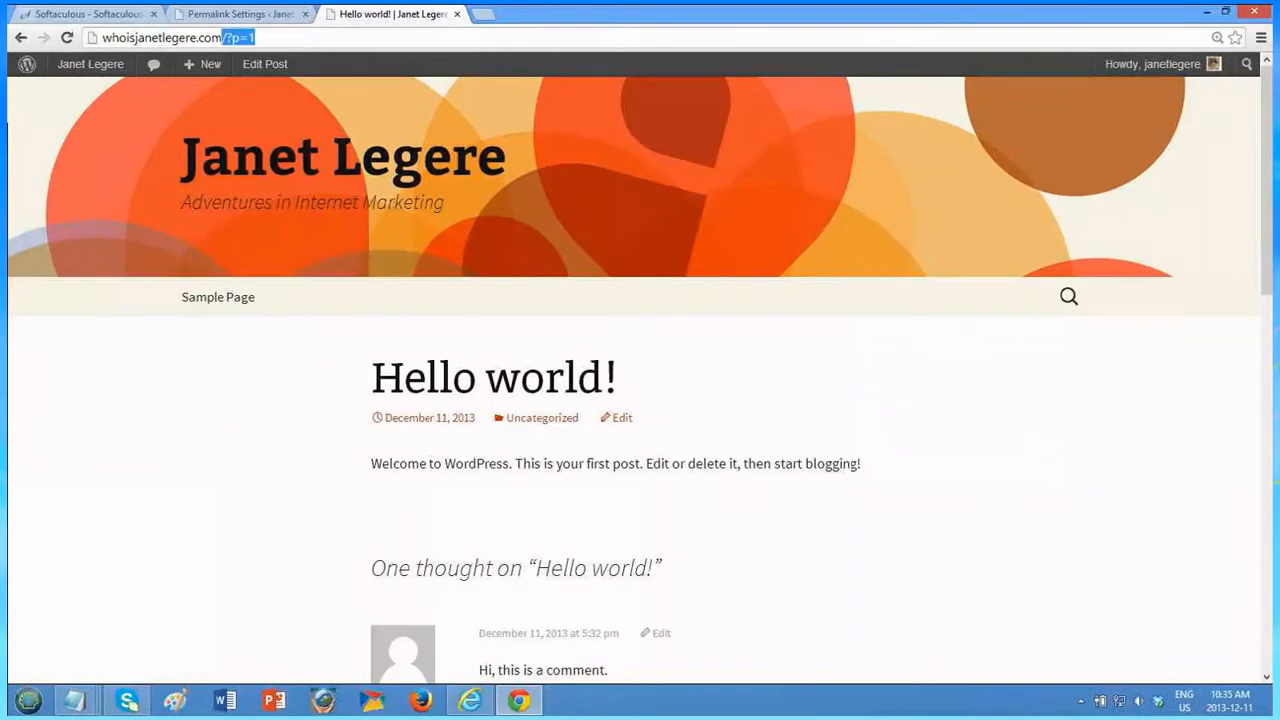
left_click(218, 297)
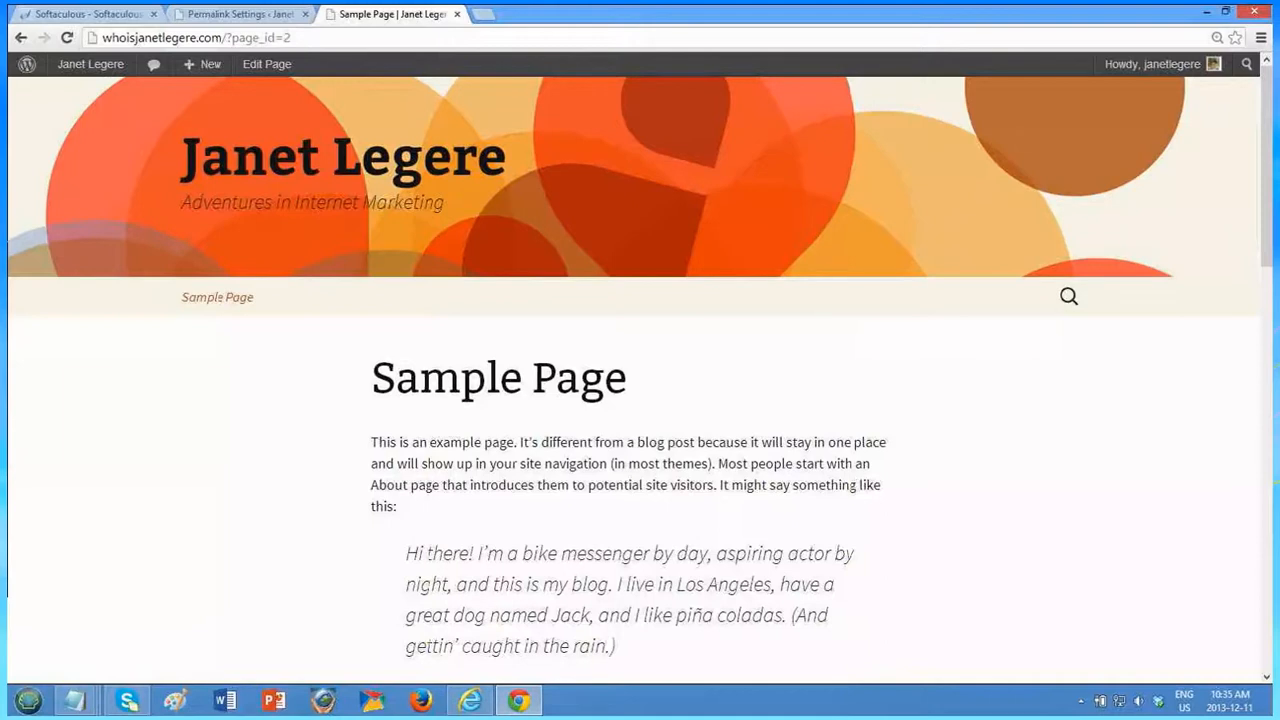
key("ctrl+shift+Tab")
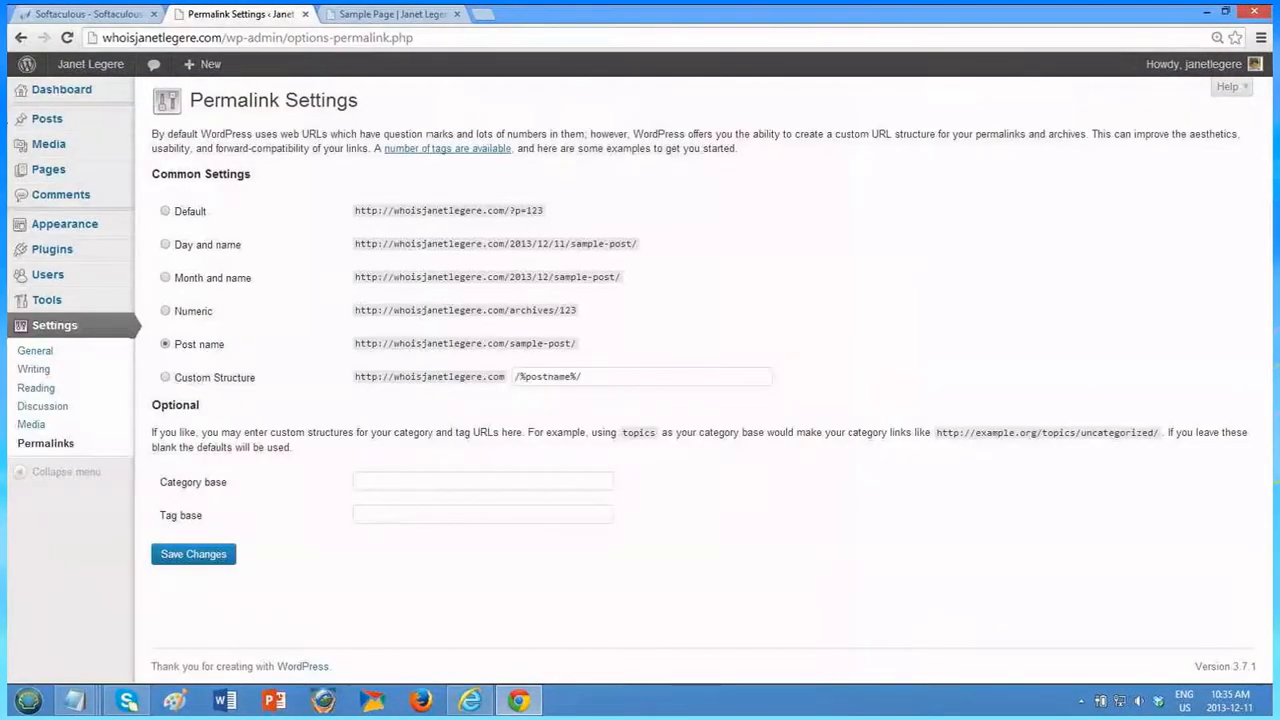
left_click(193, 554)
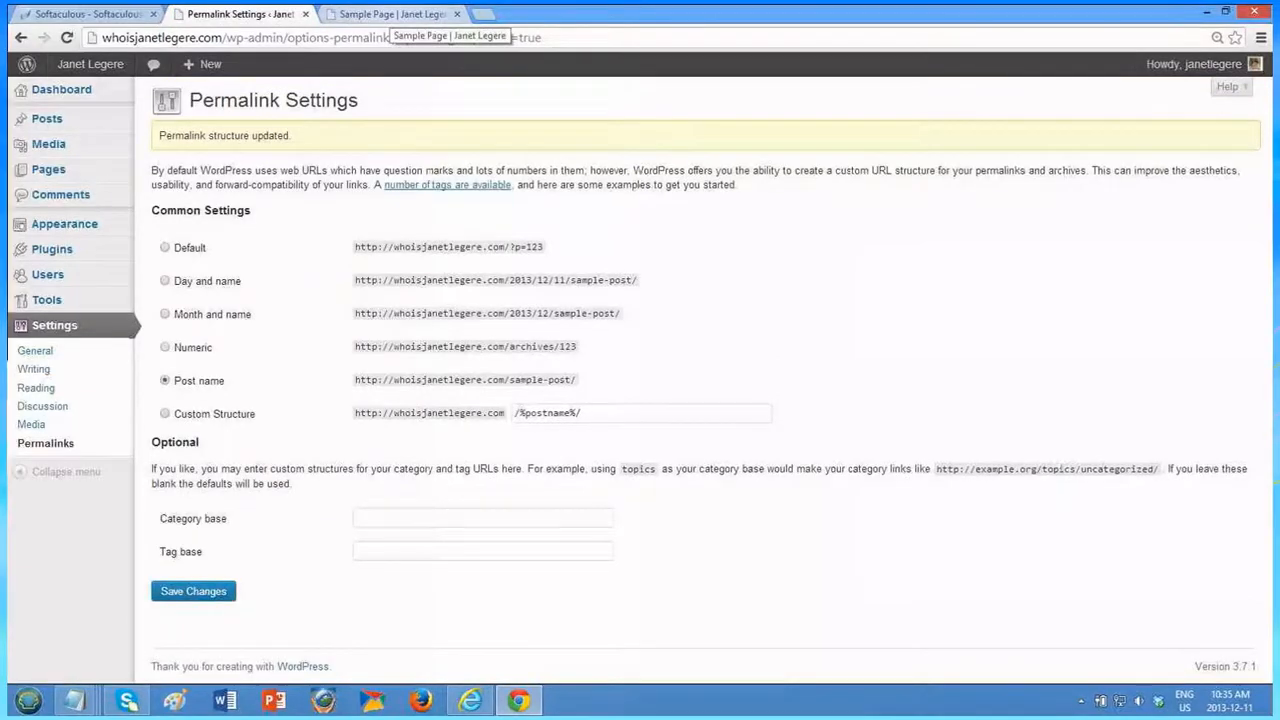
Load the Hello world! post at its new /hello-world/ address, then return to Permalink Settings
left_click(392, 14)
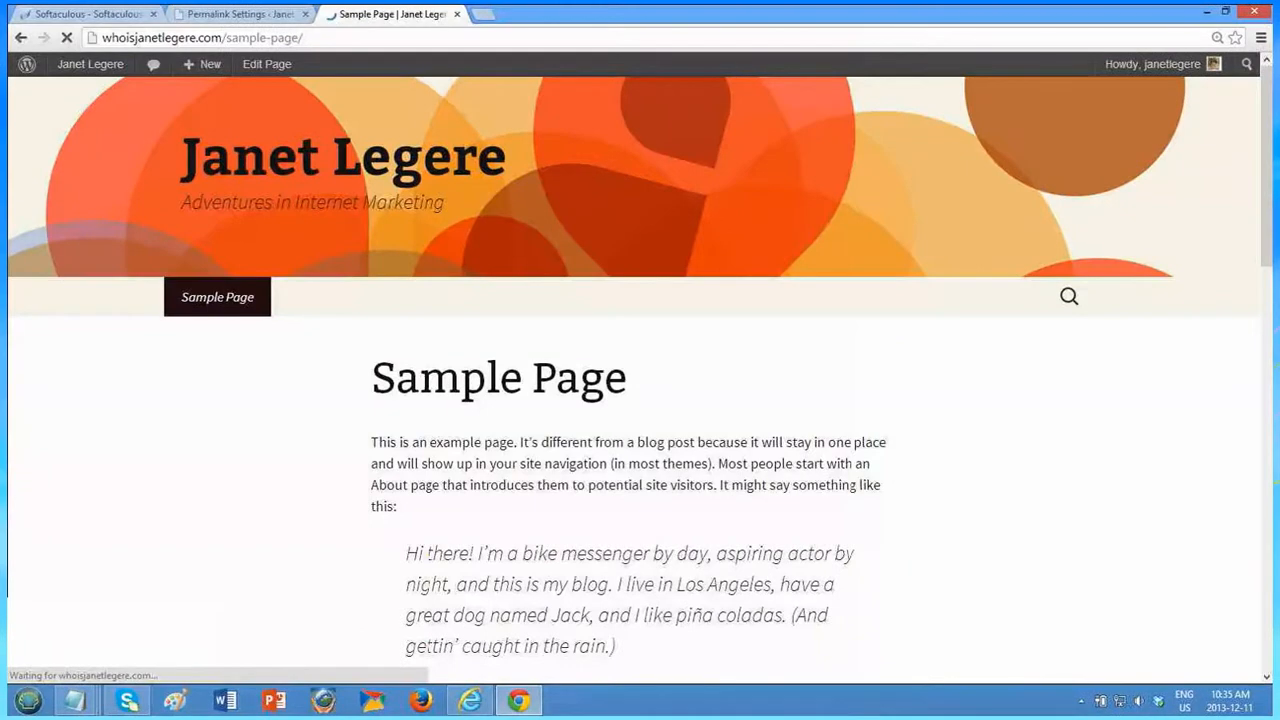
left_click_drag(304, 38, 226, 38)
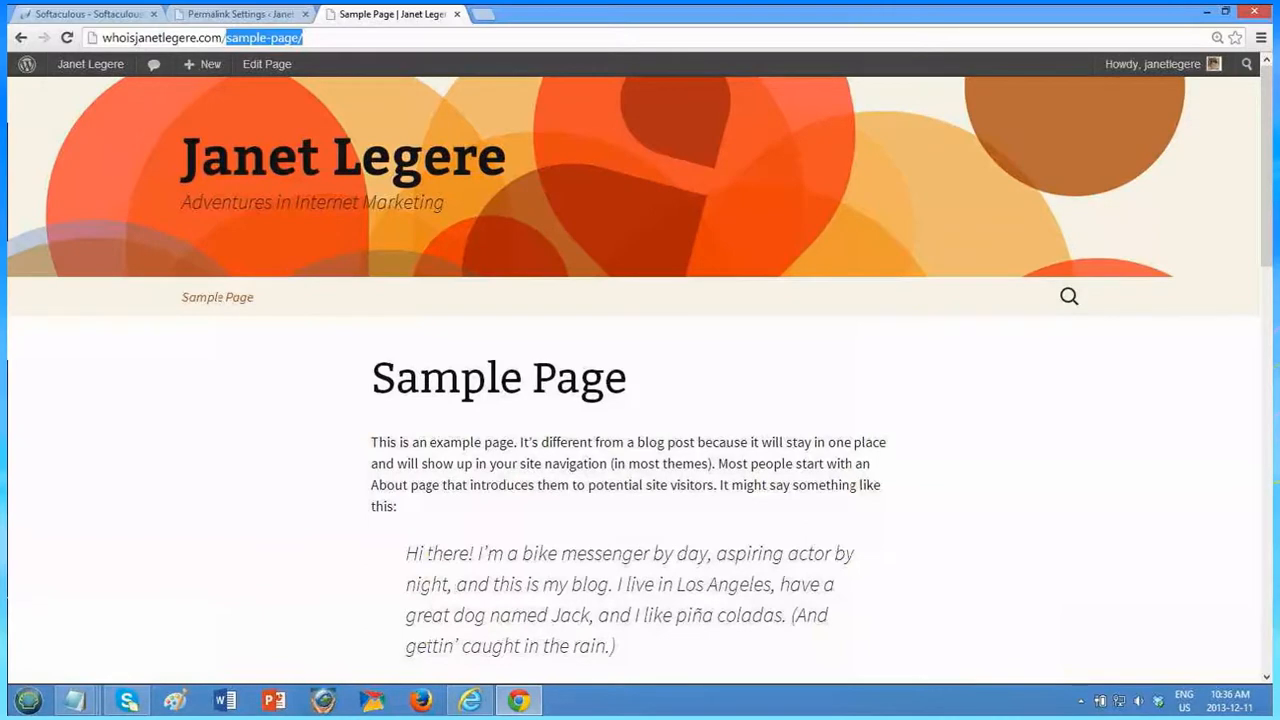
type("hello-world/")
key("Return")
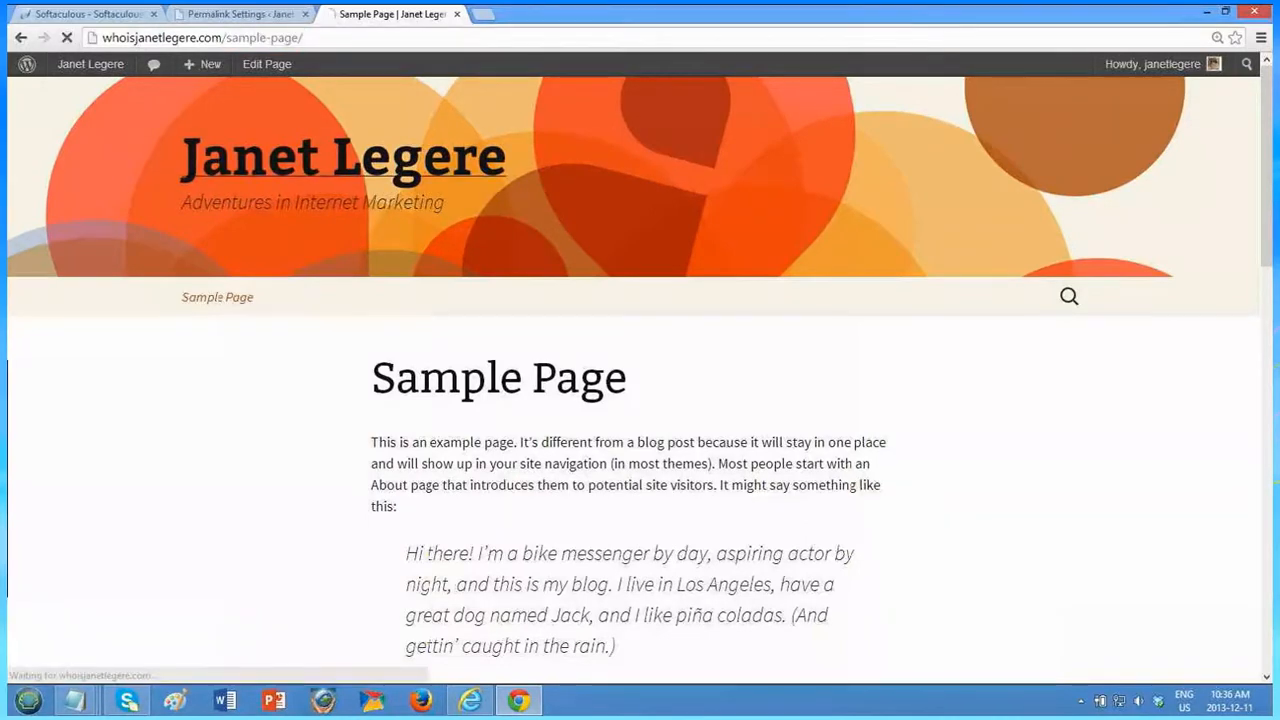
left_click_drag(295, 38, 227, 38)
left_click(232, 14)
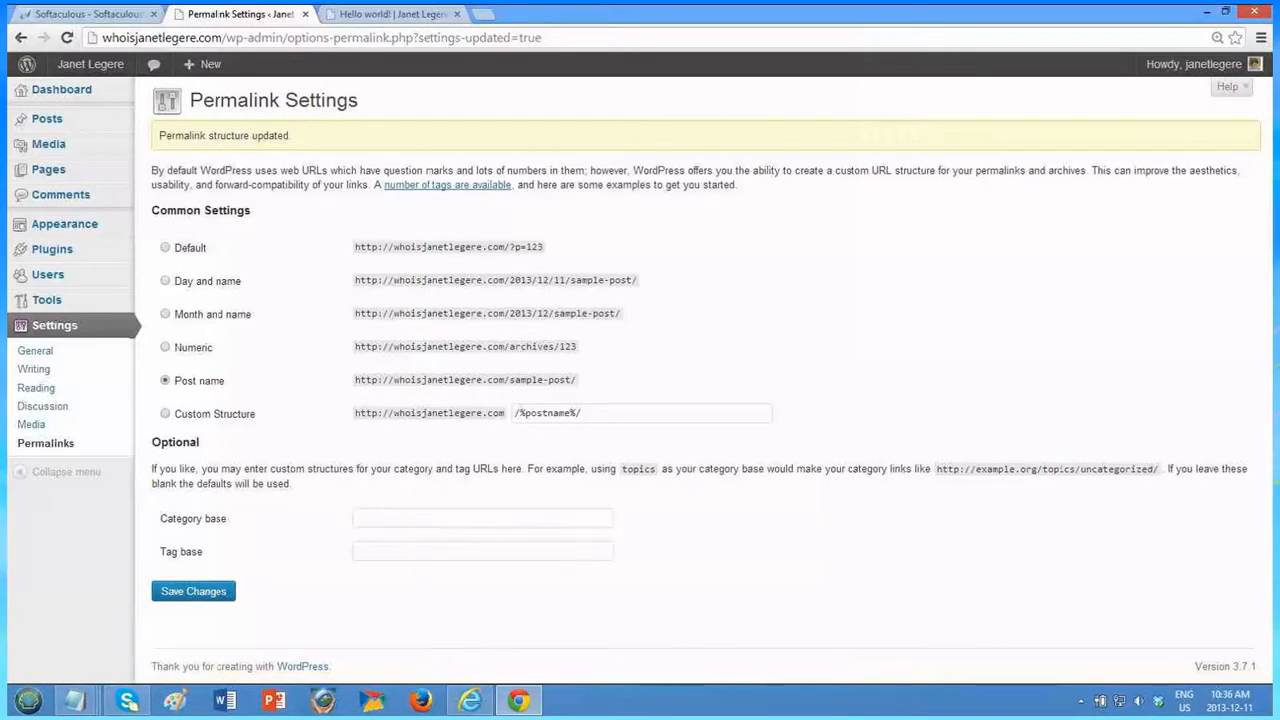
mouse_move(64, 224)
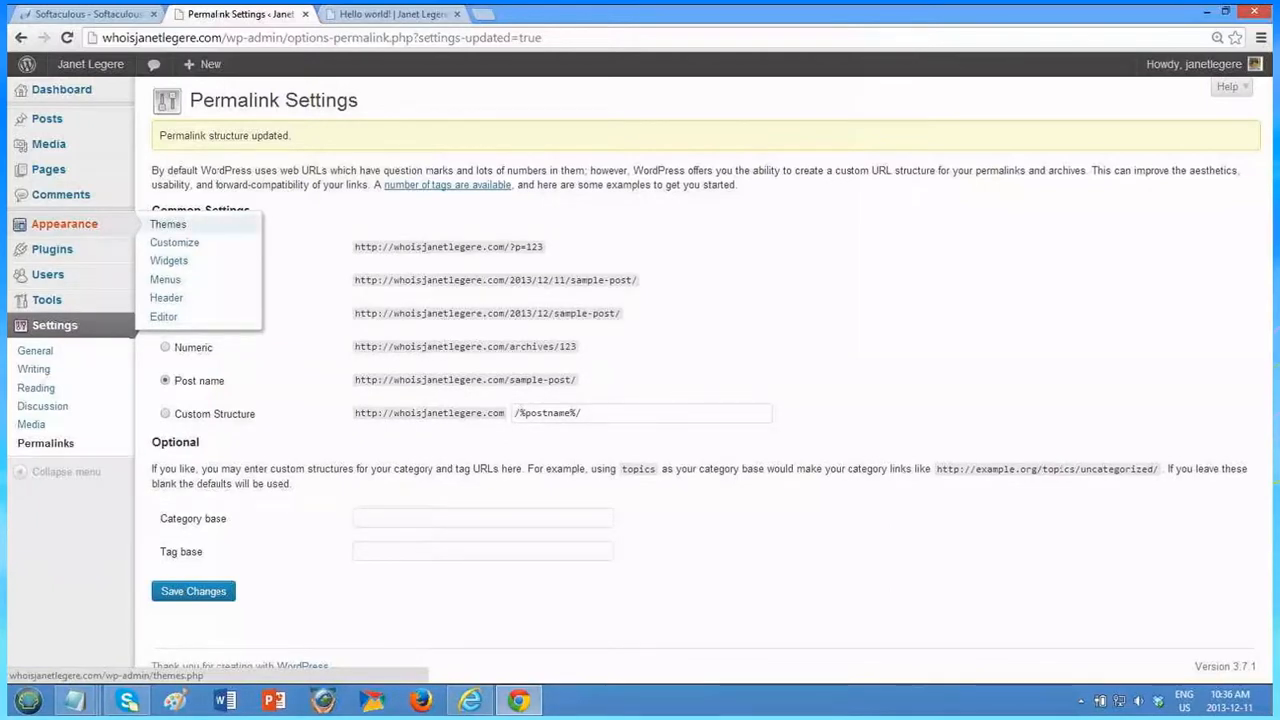
Open Install Themes under Appearance > Themes and tick the Blue colour filter
left_click(168, 224)
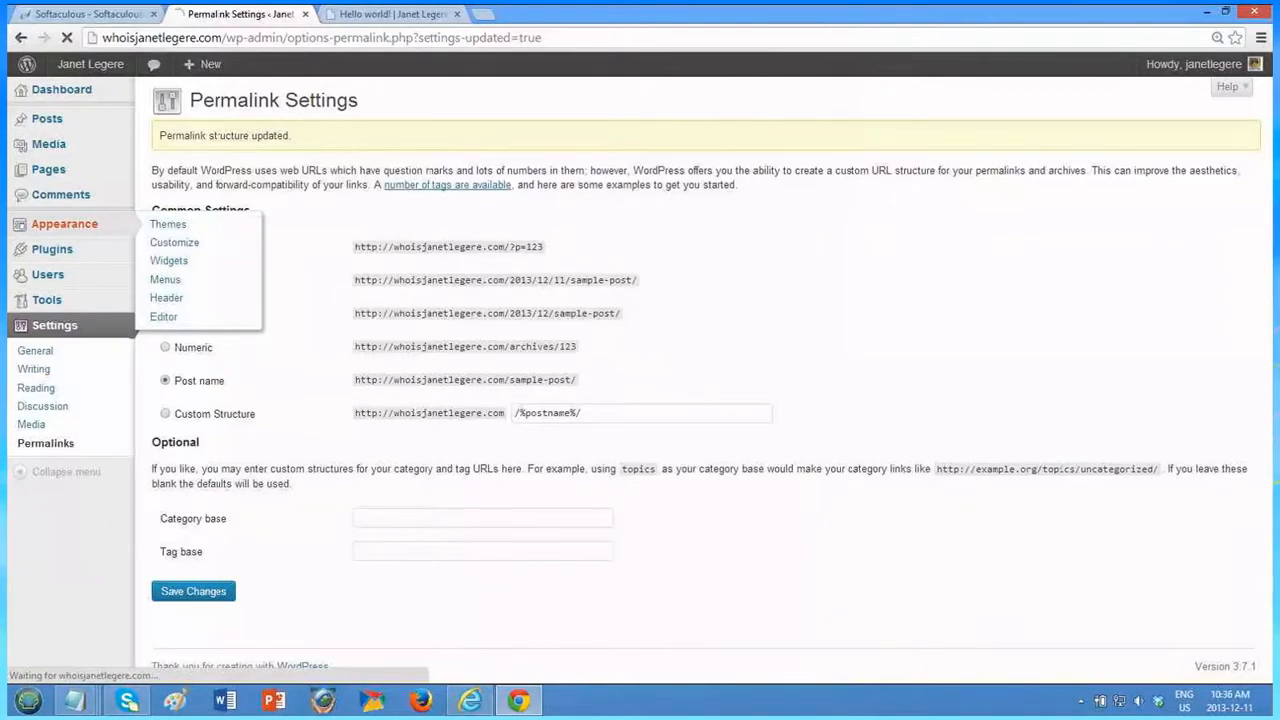
mouse_move(470, 700)
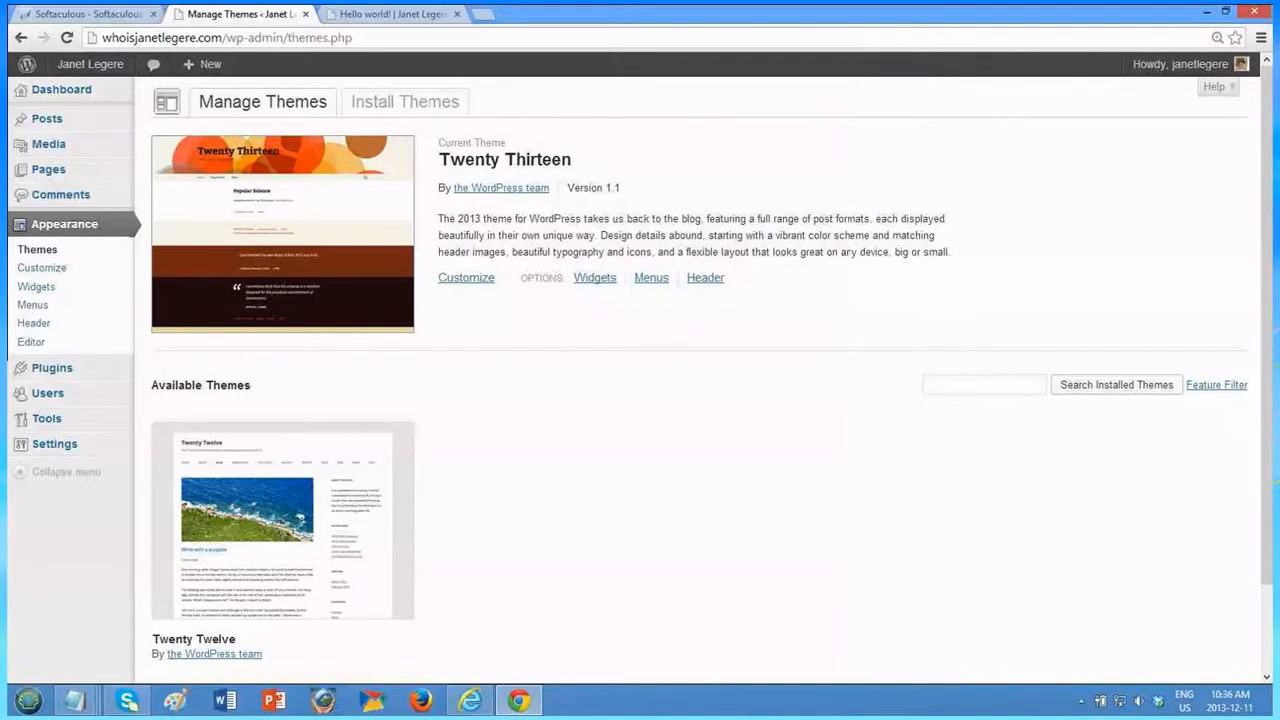
left_click(405, 101)
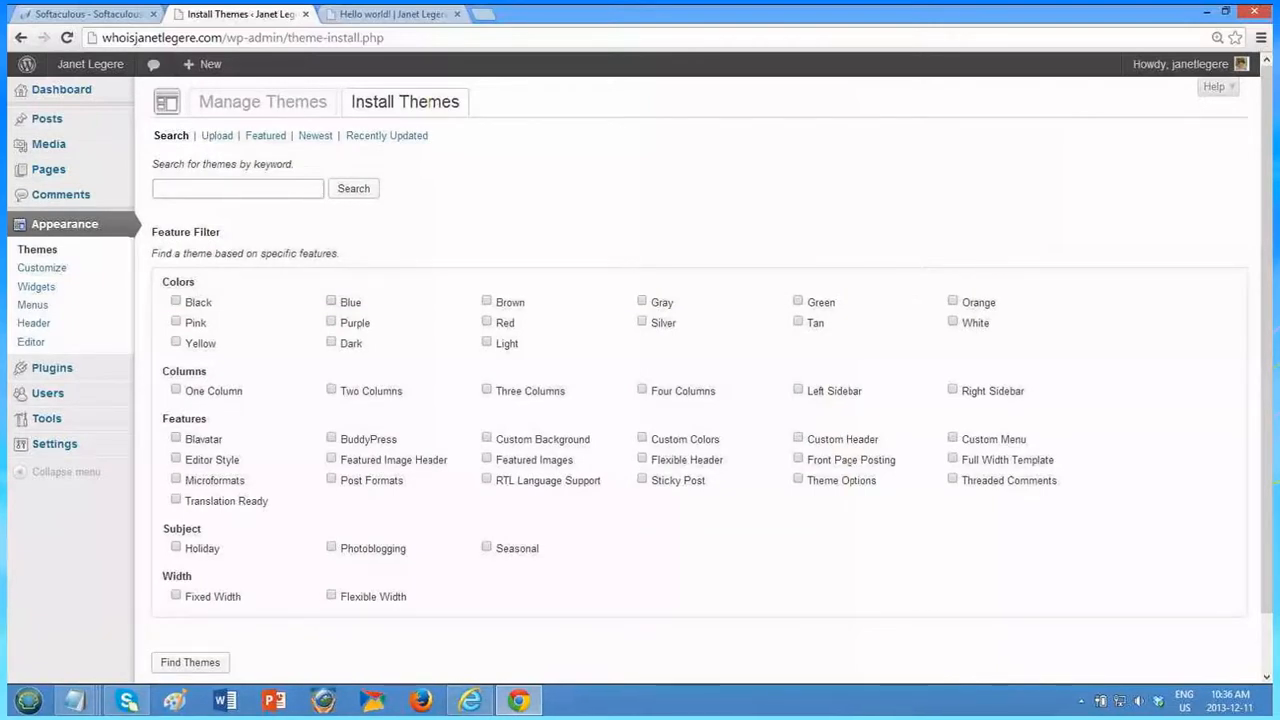
left_click(331, 301)
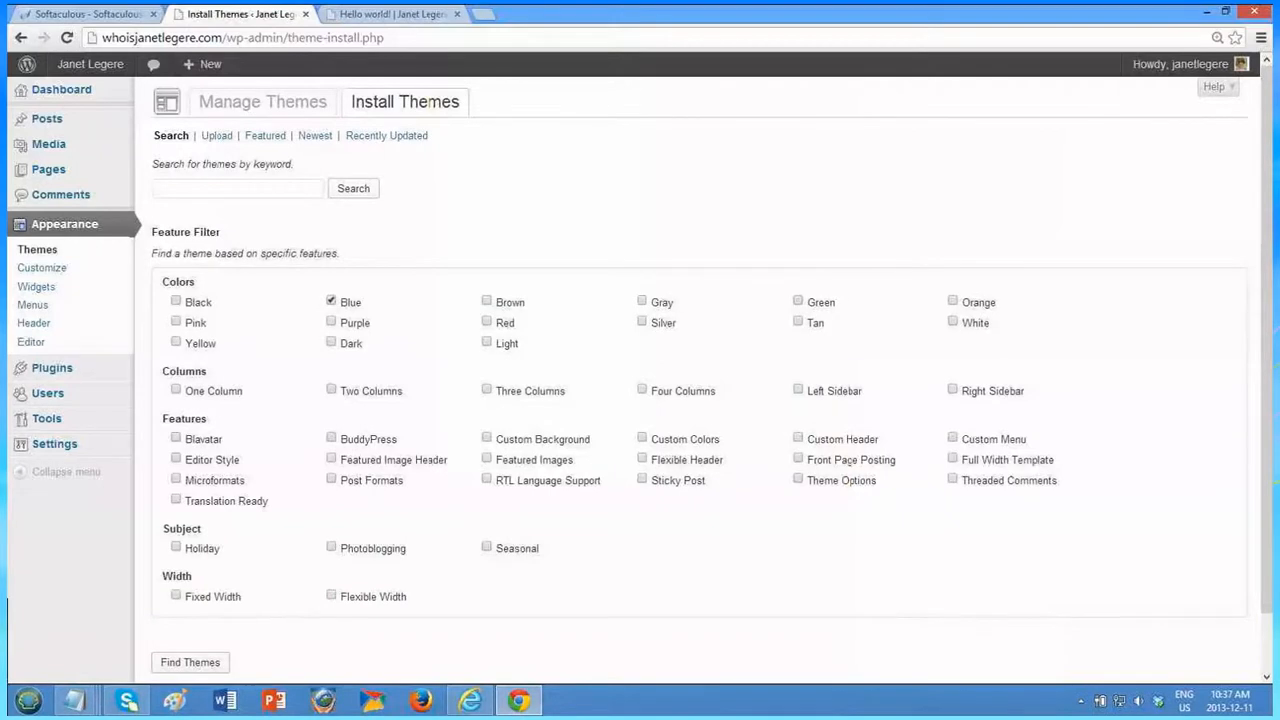
Find themes matching Blue and Two Columns and scroll through the results
left_click(331, 390)
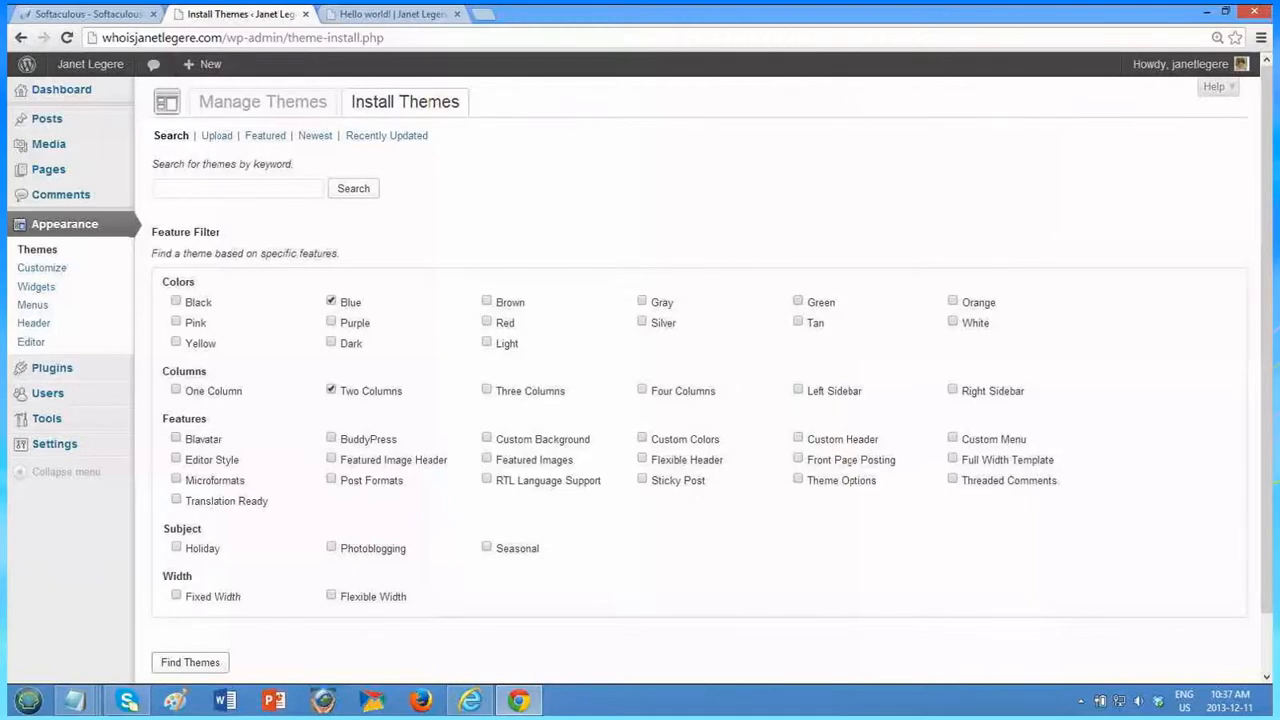
left_click(190, 663)
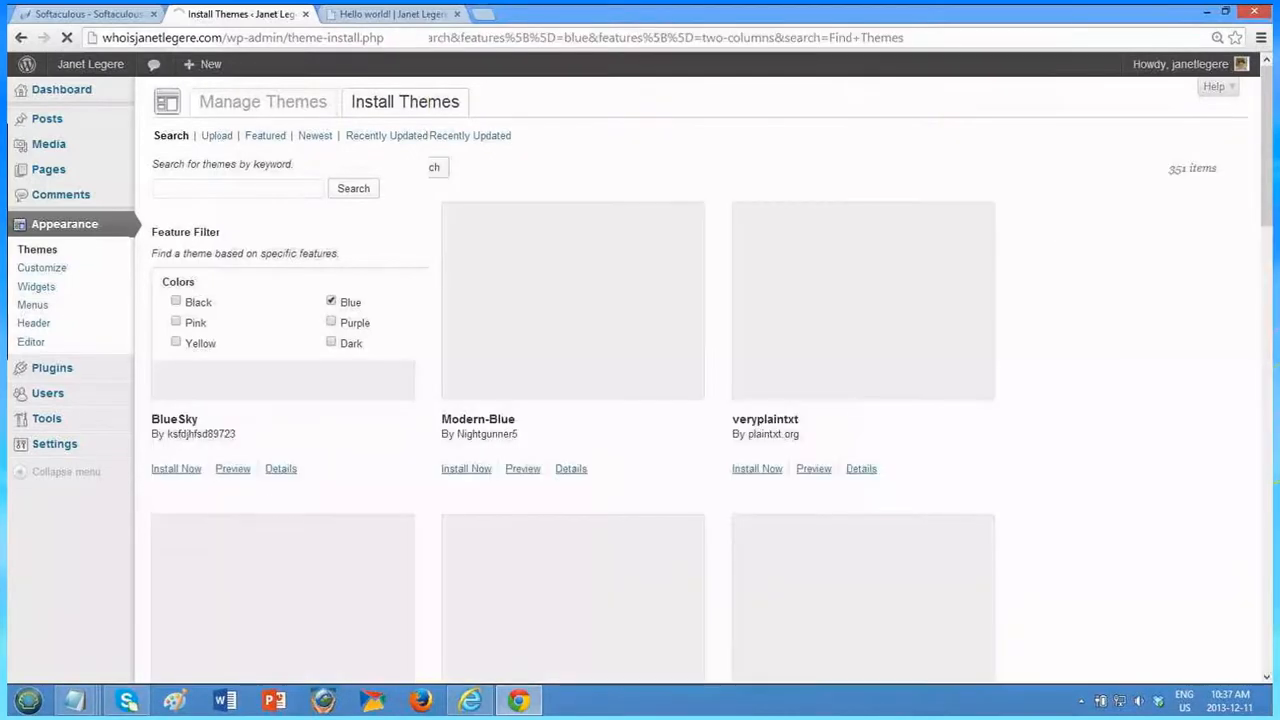
scroll(640, 400, "down", 5)
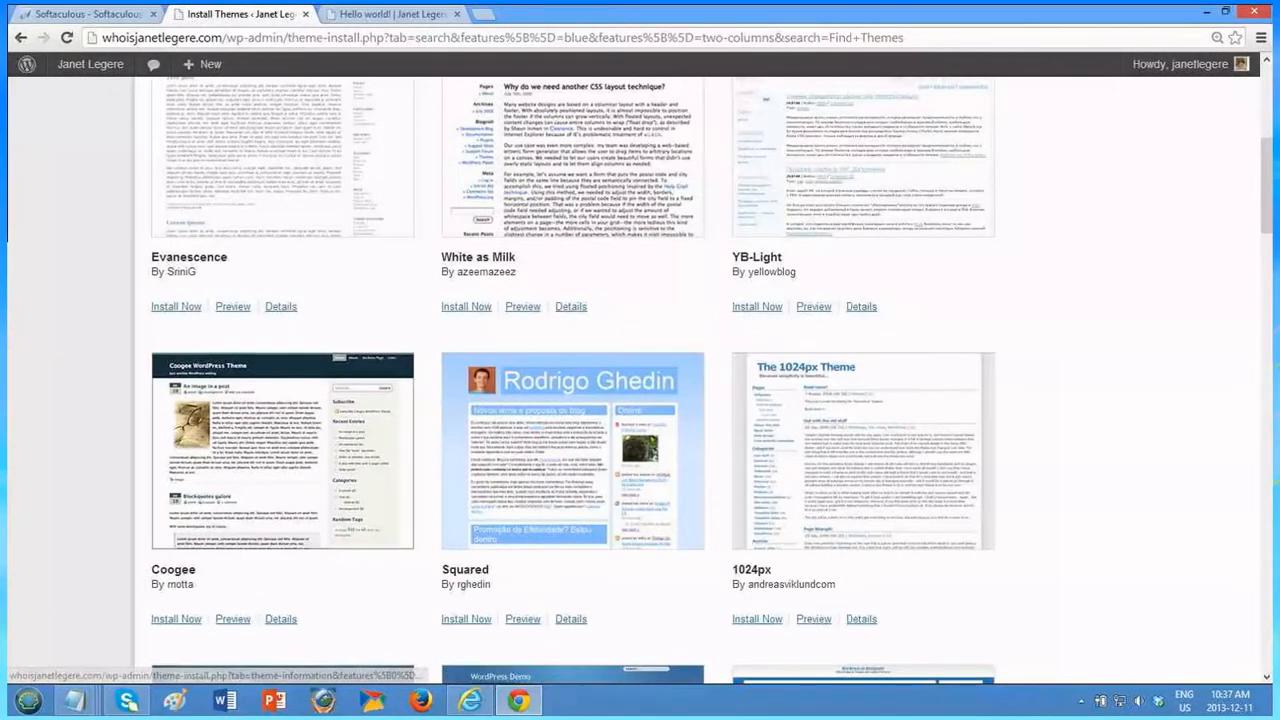
scroll(640, 400, "down", 4)
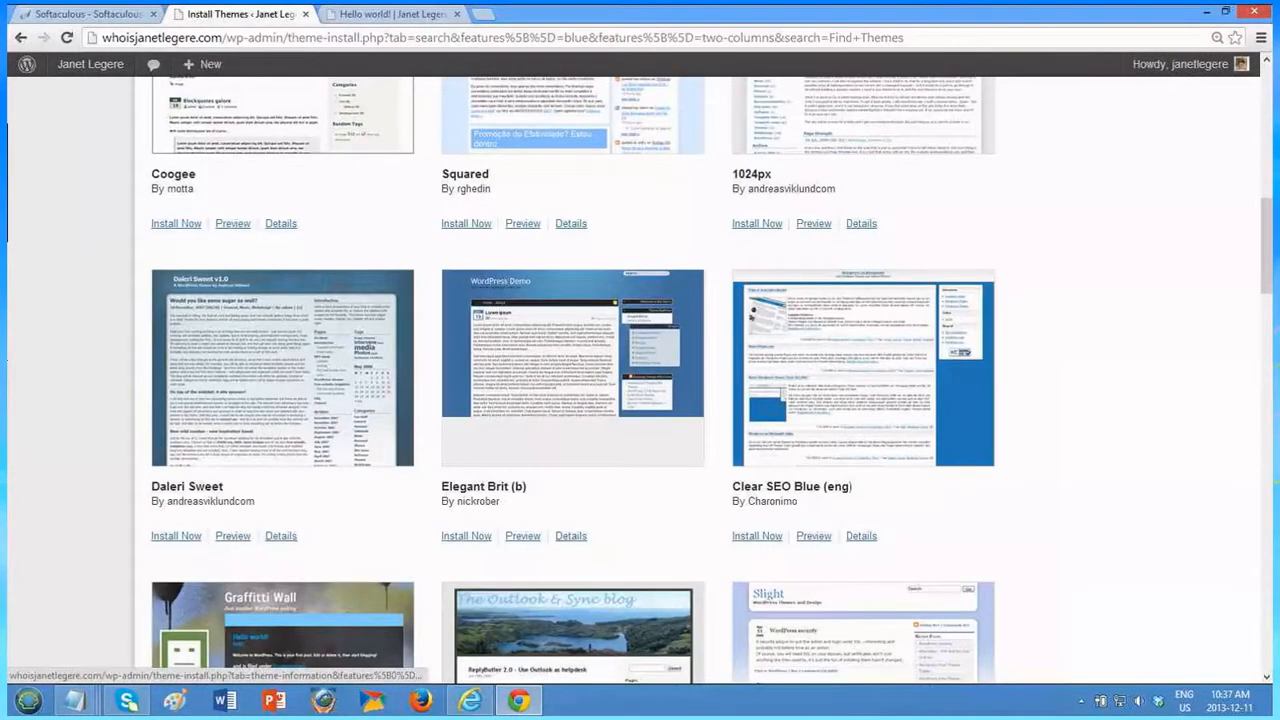
scroll(640, 400, "down", 3)
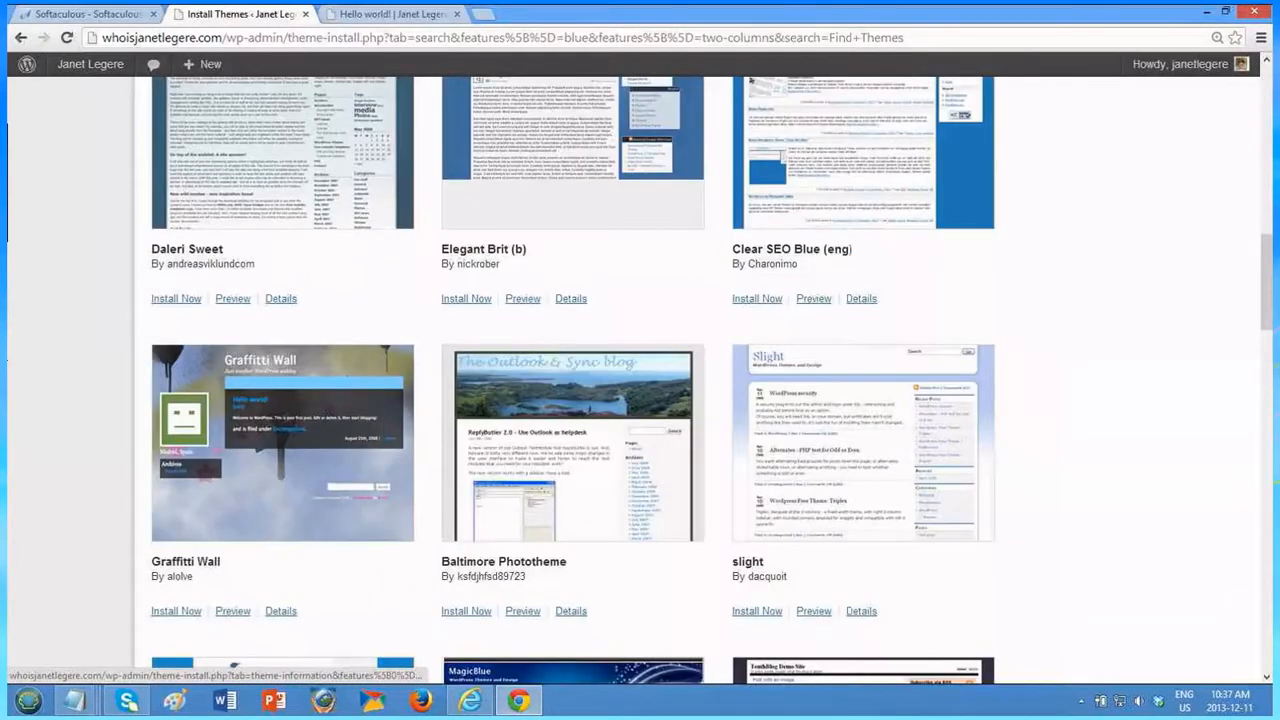
scroll(640, 400, "down", 3)
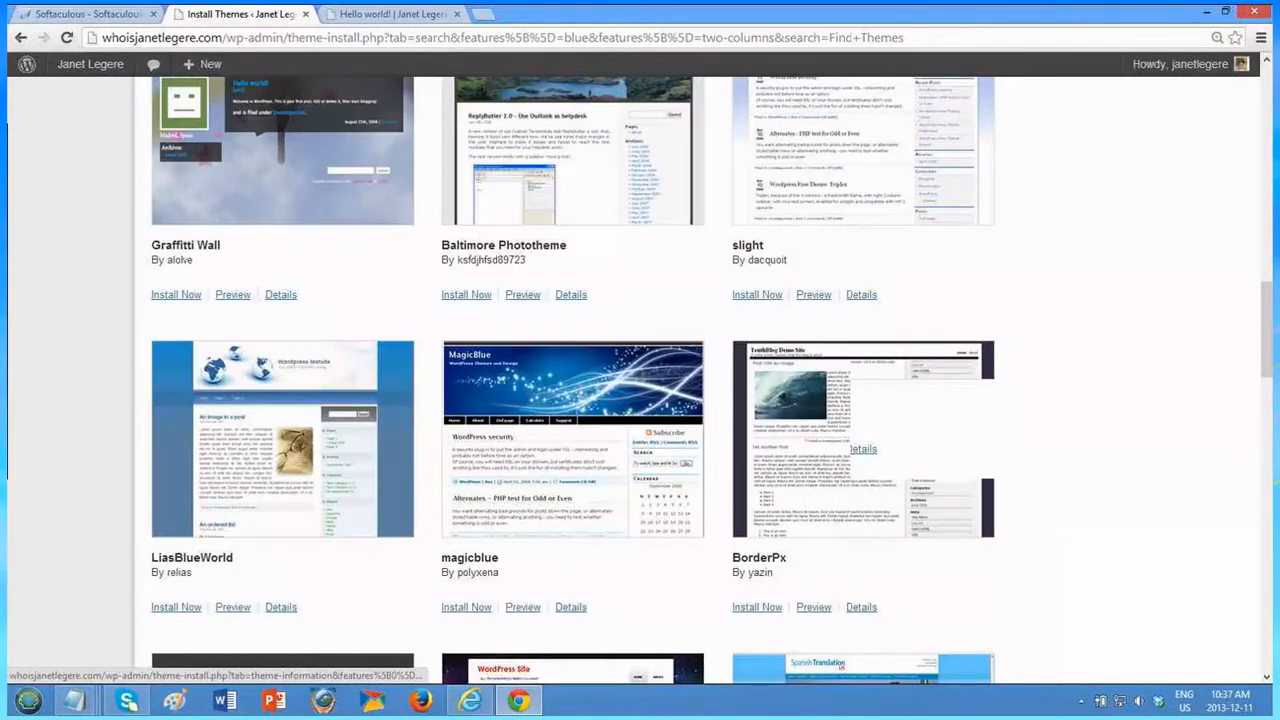
scroll(640, 400, "down", 2)
Install the magicblue theme and return to the search results
left_click(466, 449)
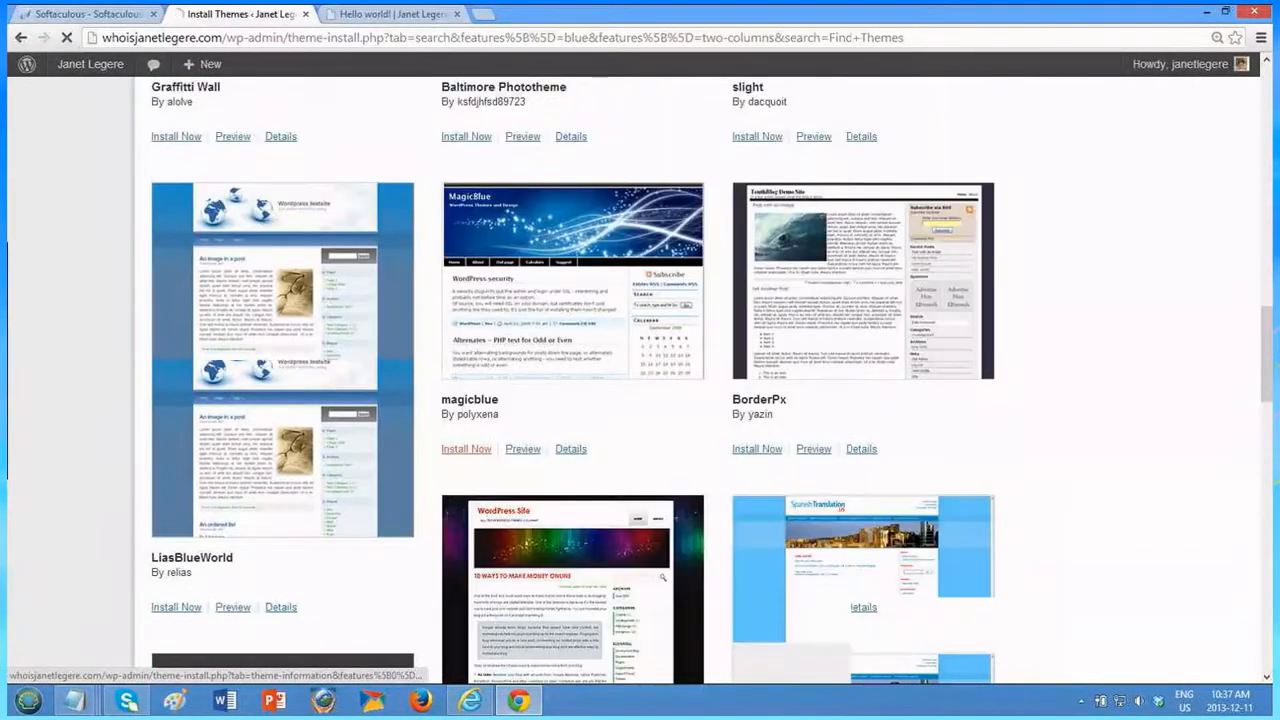
key("alt+Left")
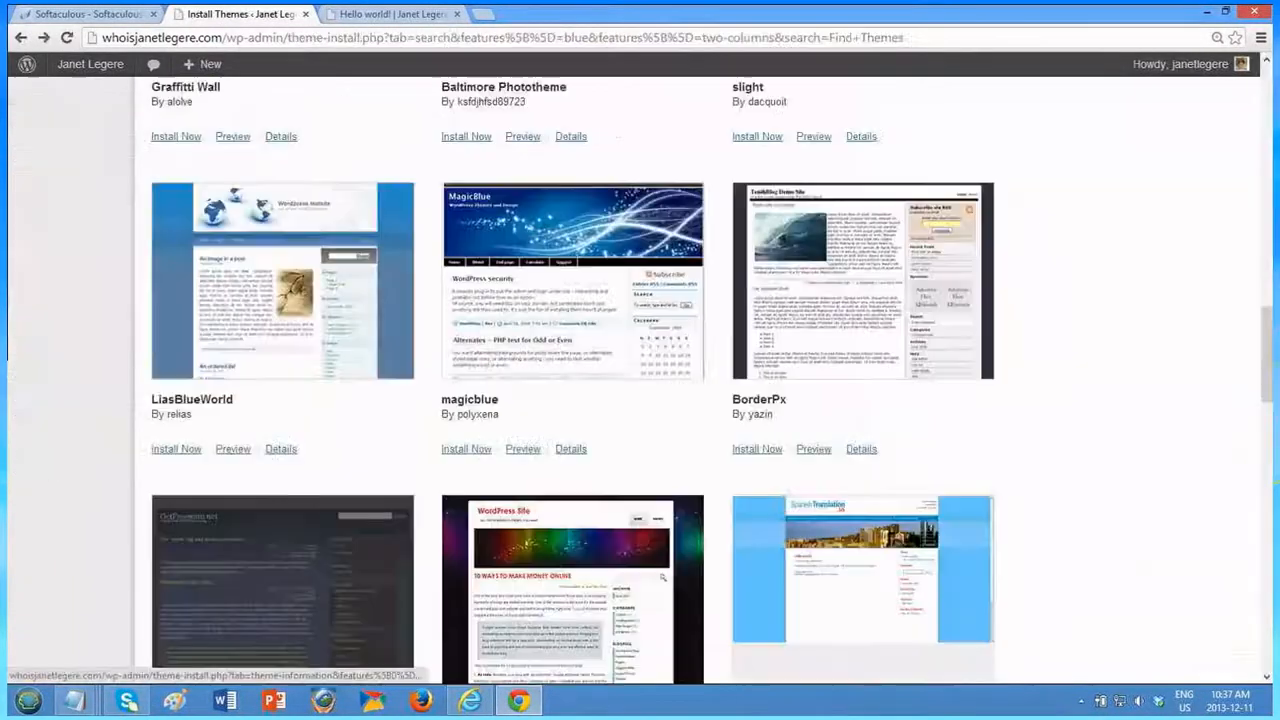
scroll(640, 400, "down", 5)
scroll(452, 580, "down", 3)
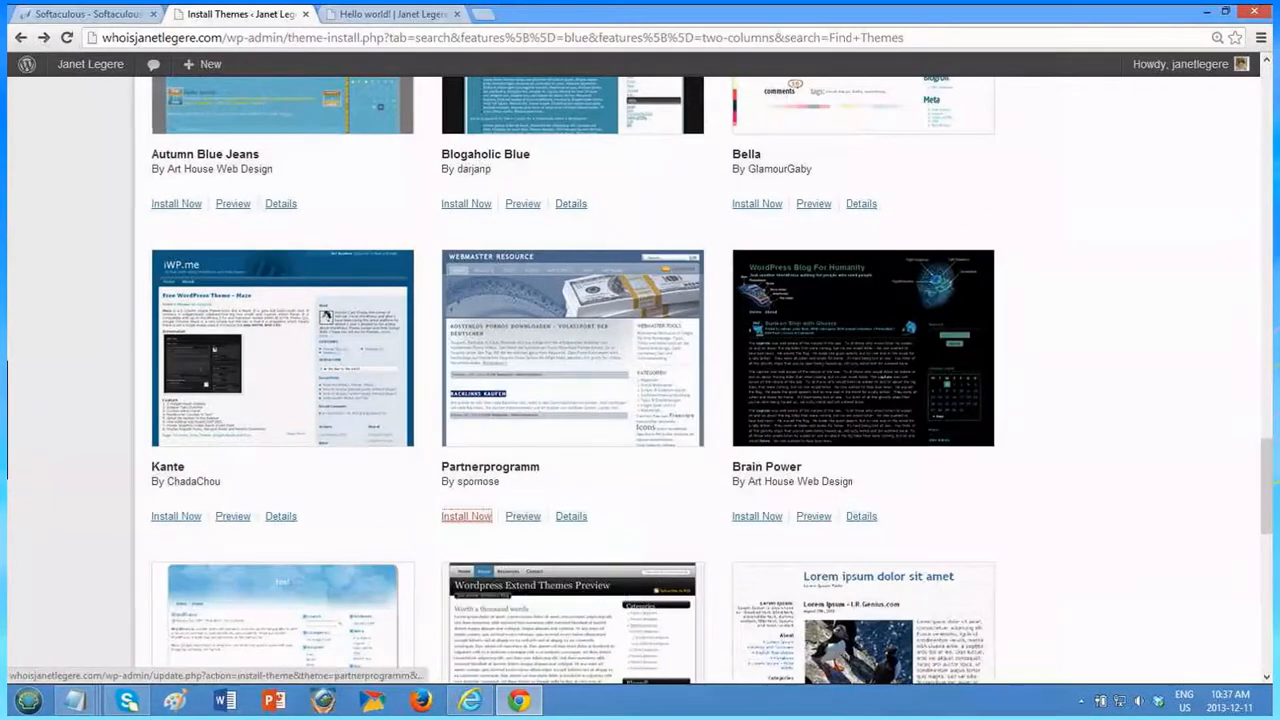
Install the Partnerprogramm theme, then start installing New Balance of Blue
left_click(466, 516)
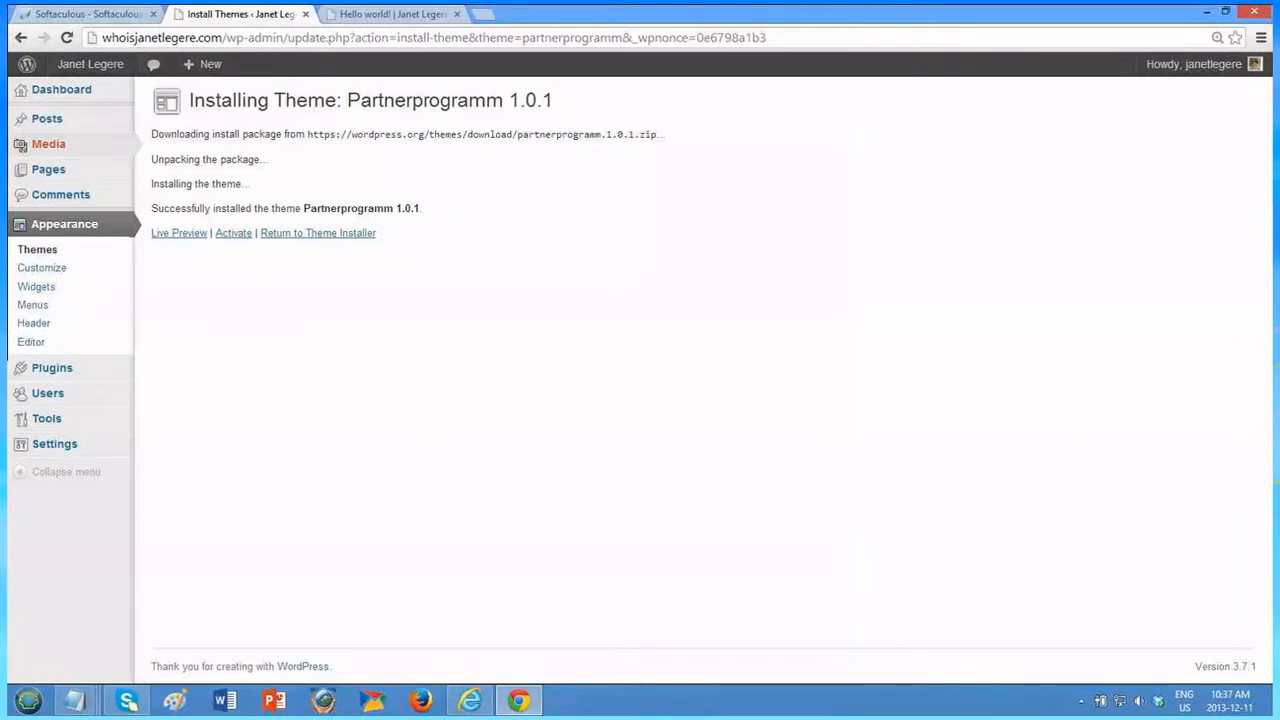
key("alt+Left")
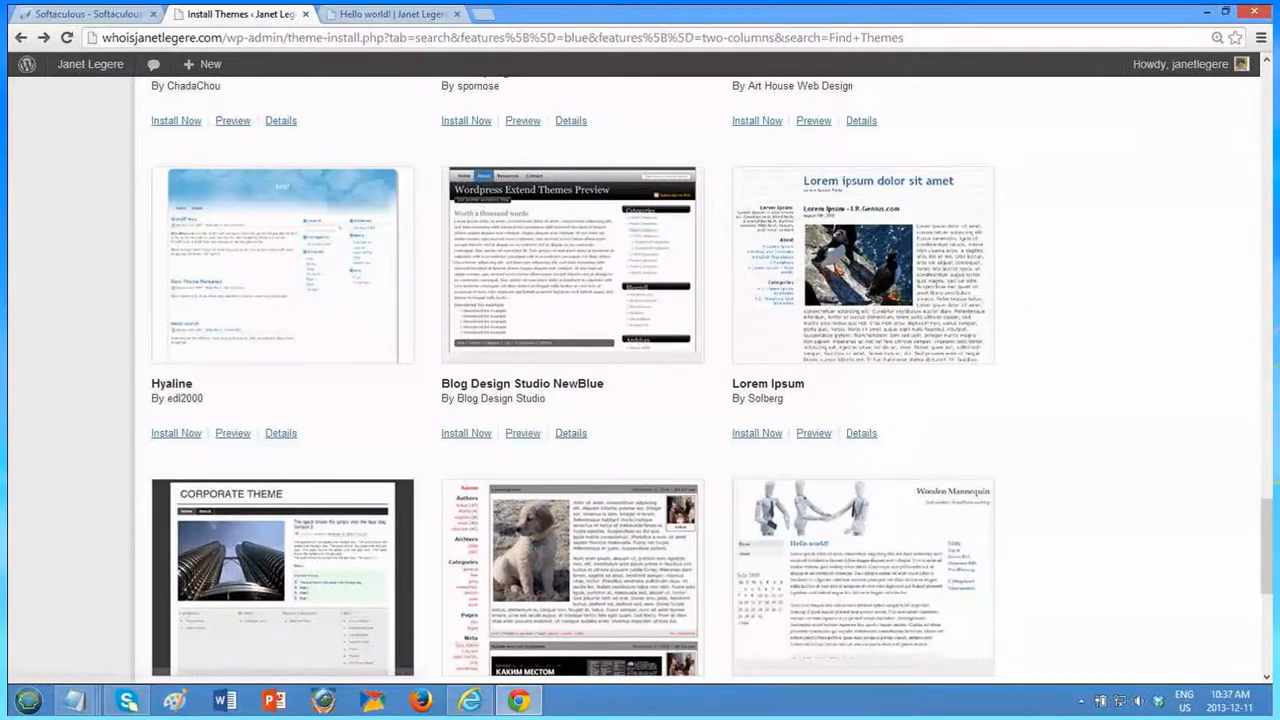
left_click(176, 425)
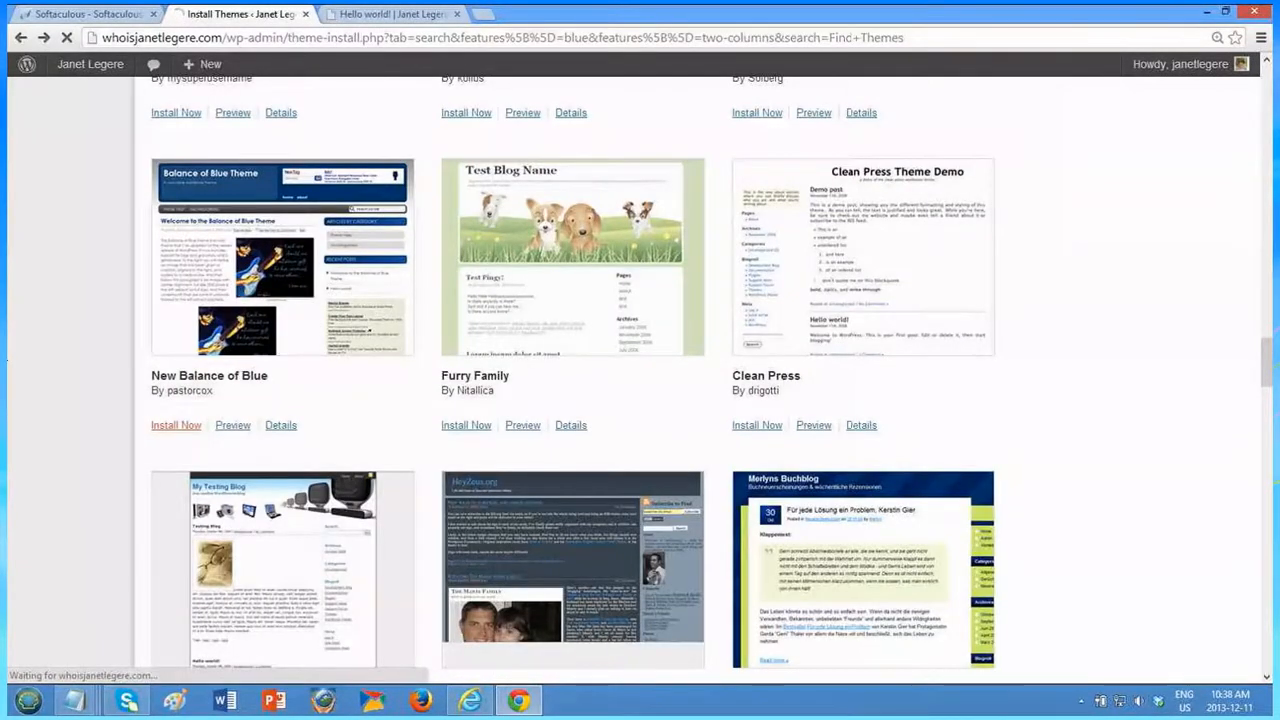
Live-preview the New Balance of Blue theme, cancel it, and scroll the theme results
left_click(178, 233)
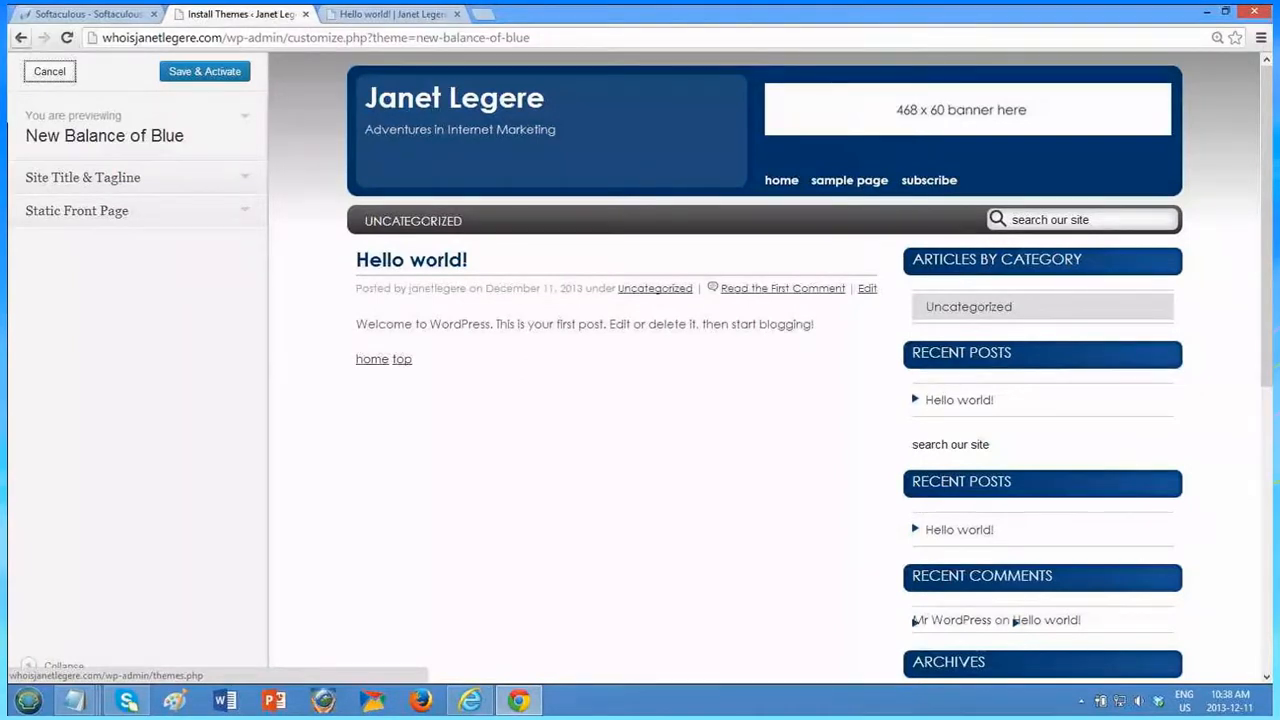
left_click(21, 38)
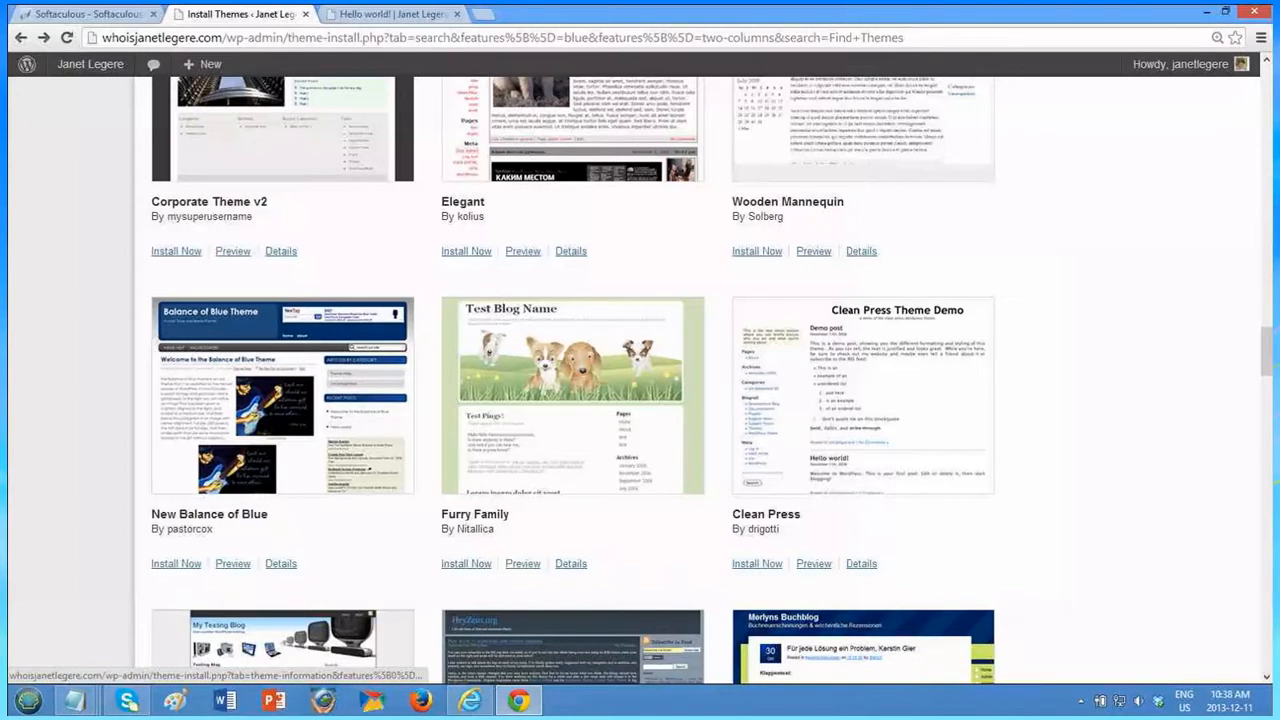
scroll(970, 425, "down", 3)
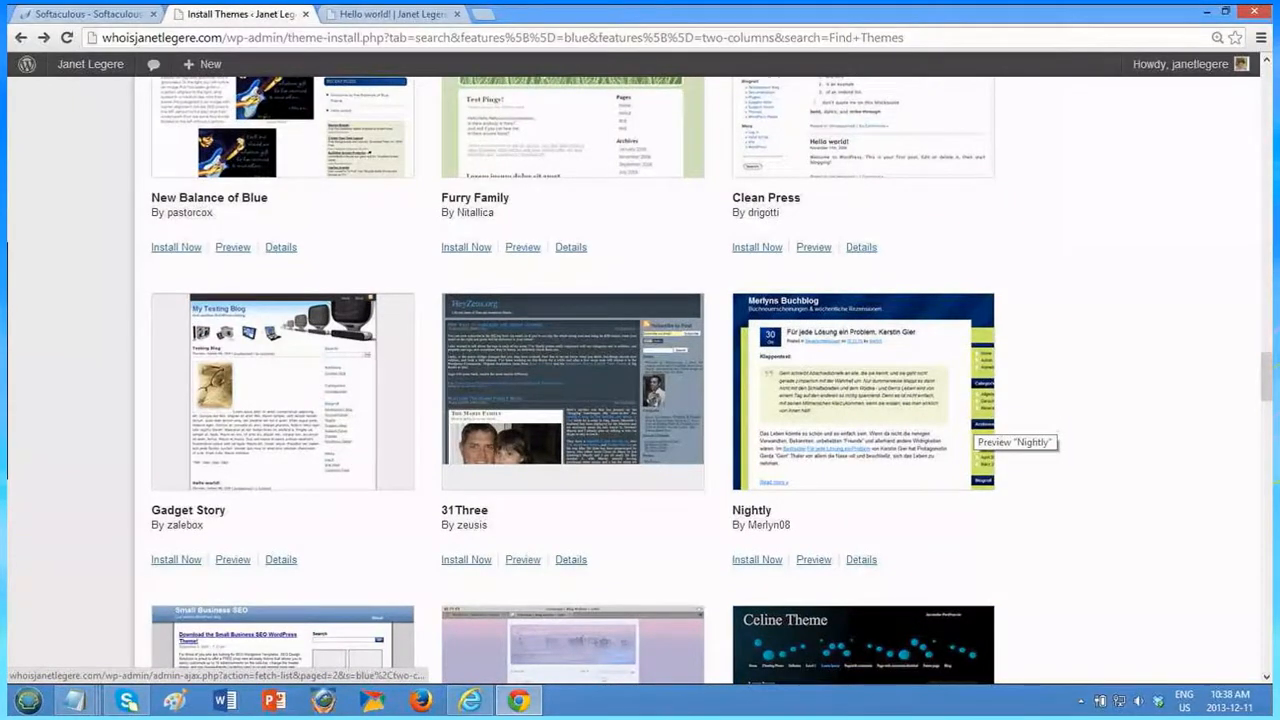
scroll(970, 425, "down", 10)
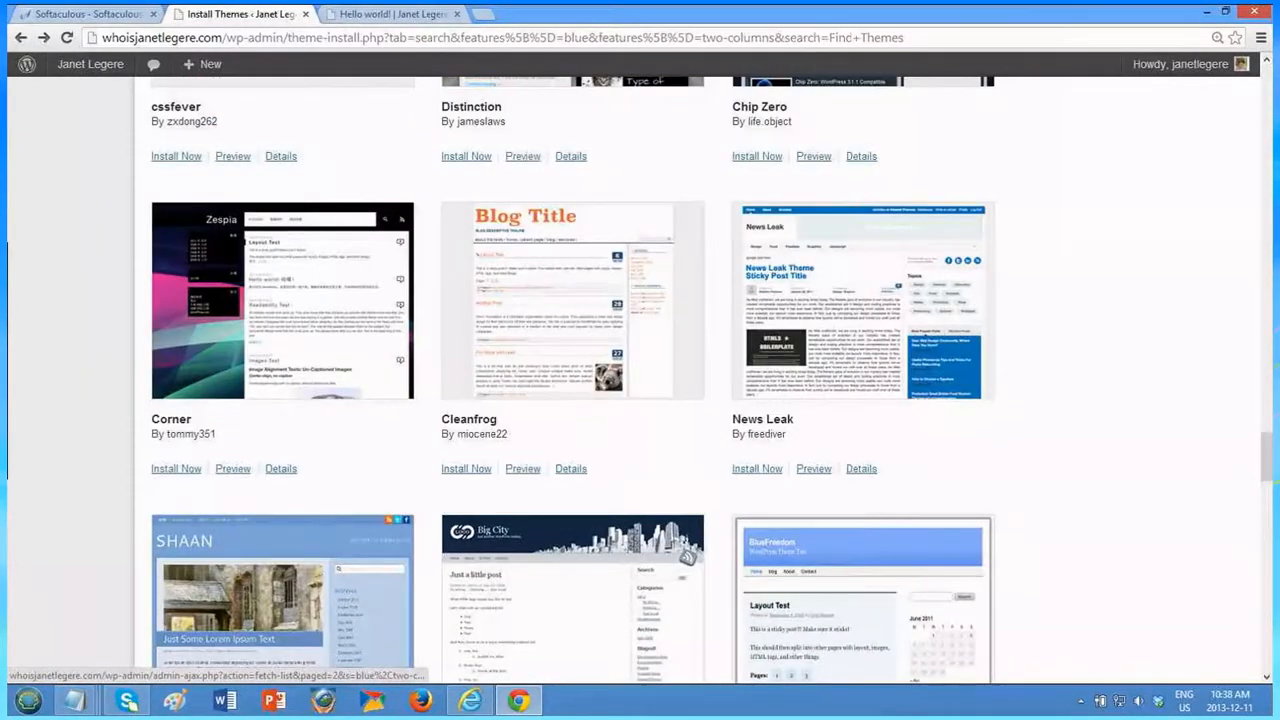
scroll(970, 425, "down", 2)
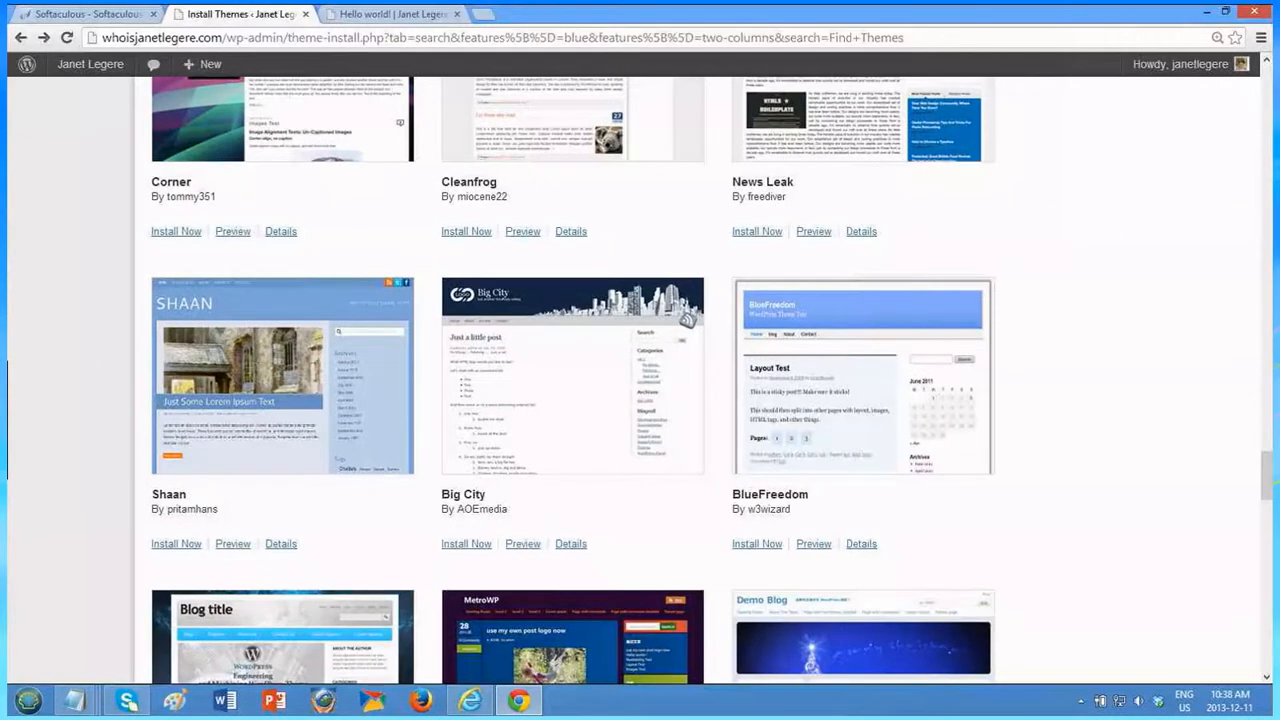
scroll(970, 425, "down", 1)
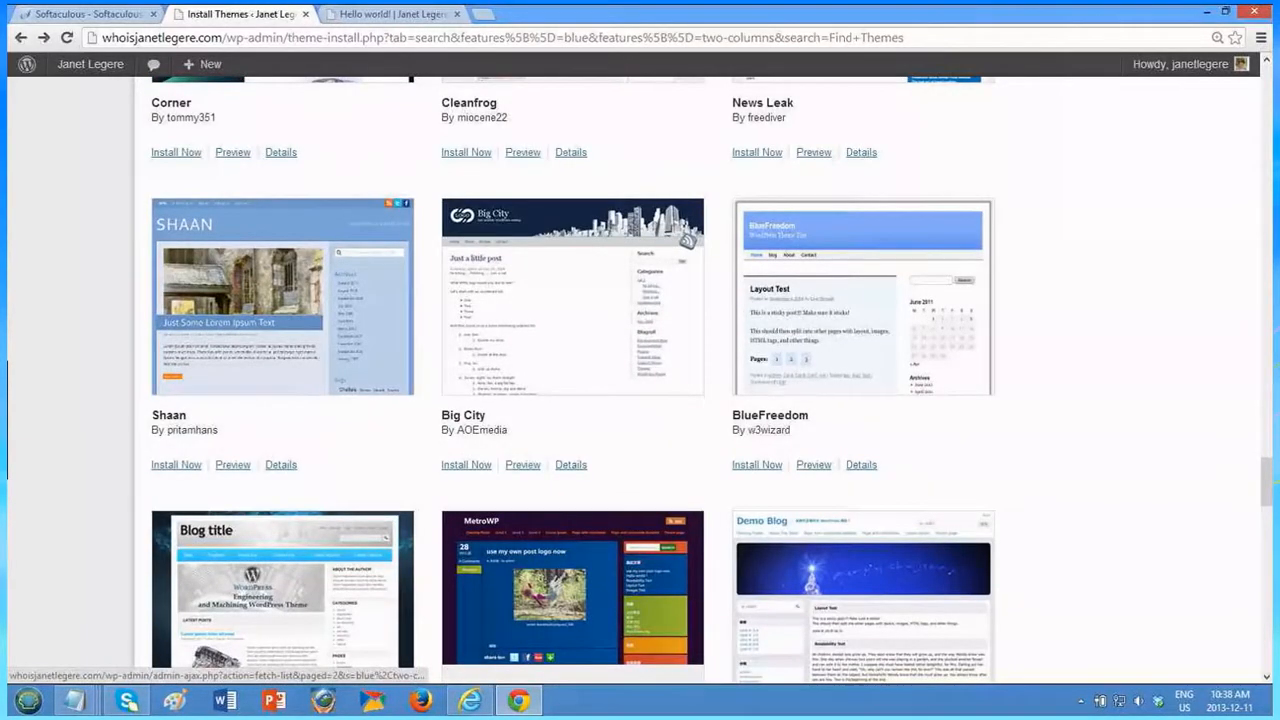
scroll(970, 425, "down", 4)
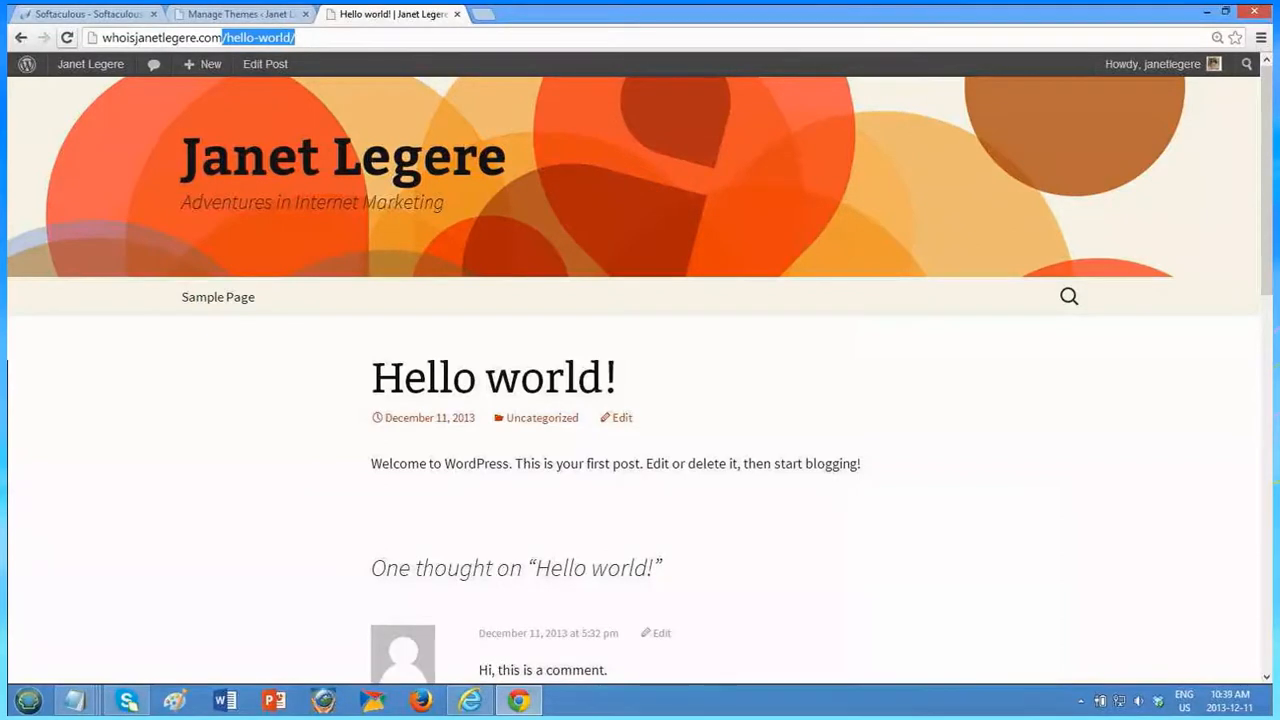
Reload the Hello world! post to see it in the Engineering and Machinering theme
left_click(67, 37)
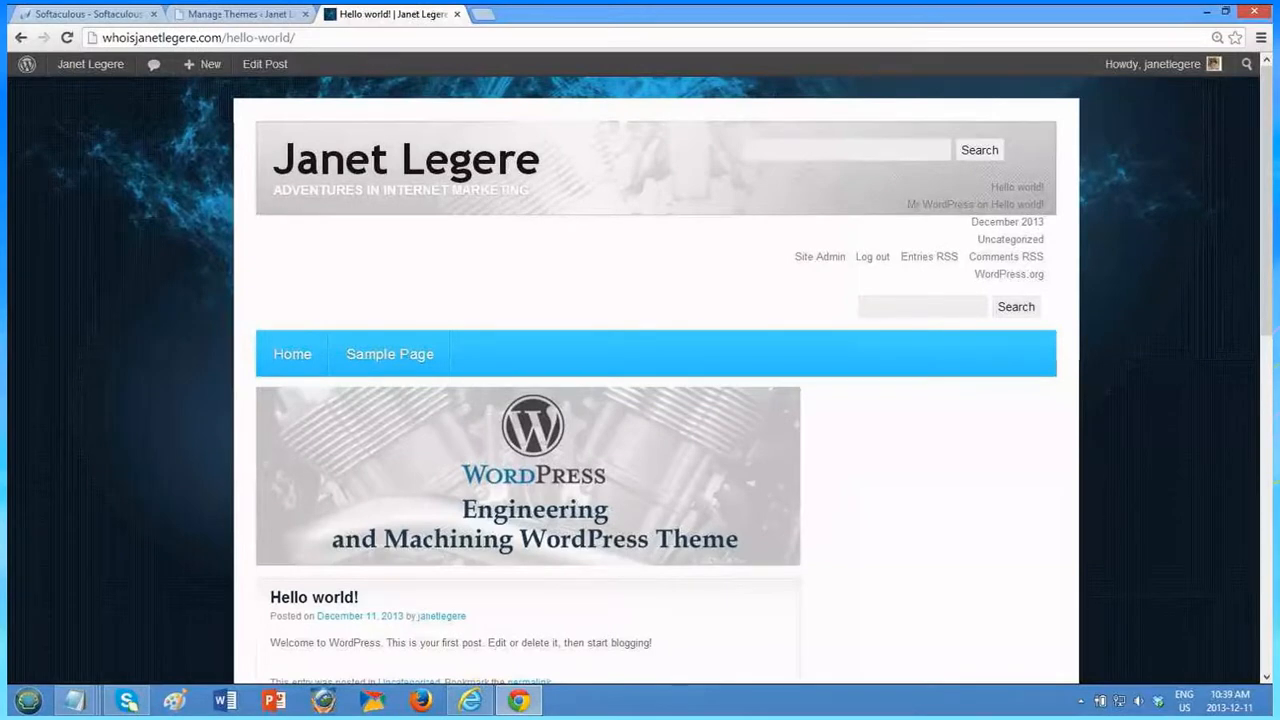
scroll(656, 380, "down", 8)
left_click(241, 14)
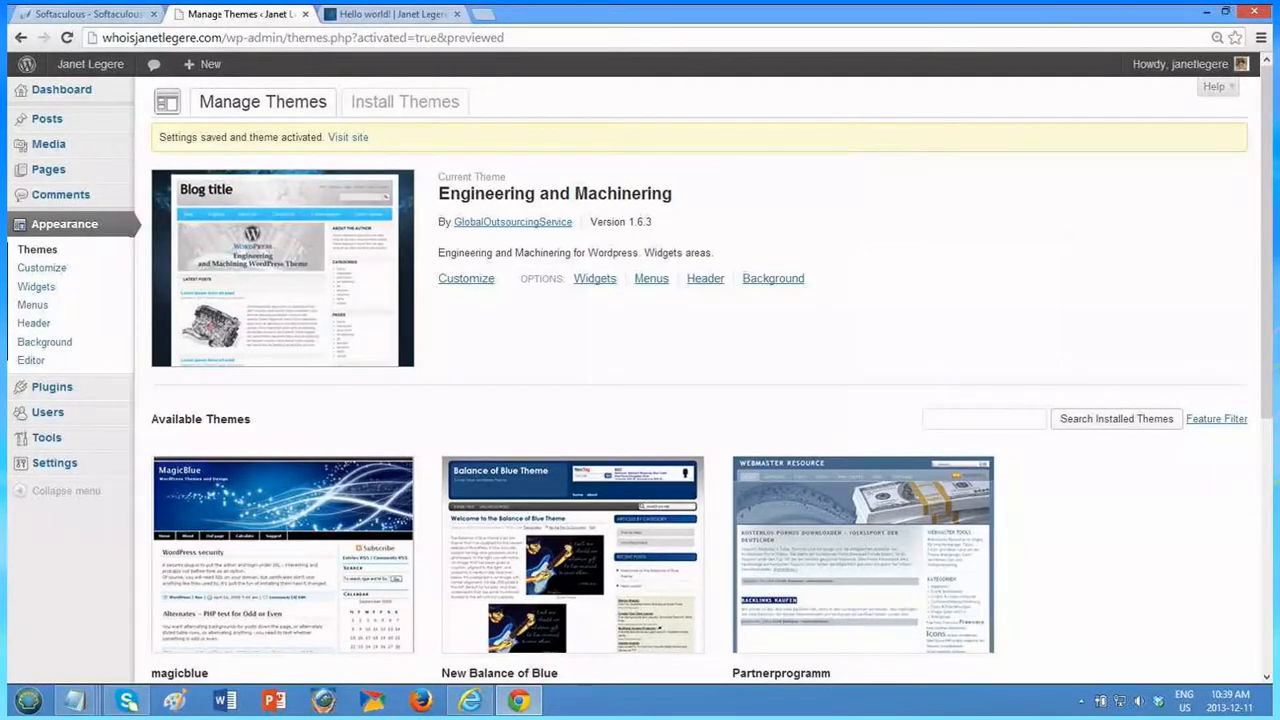
mouse_move(48, 170)
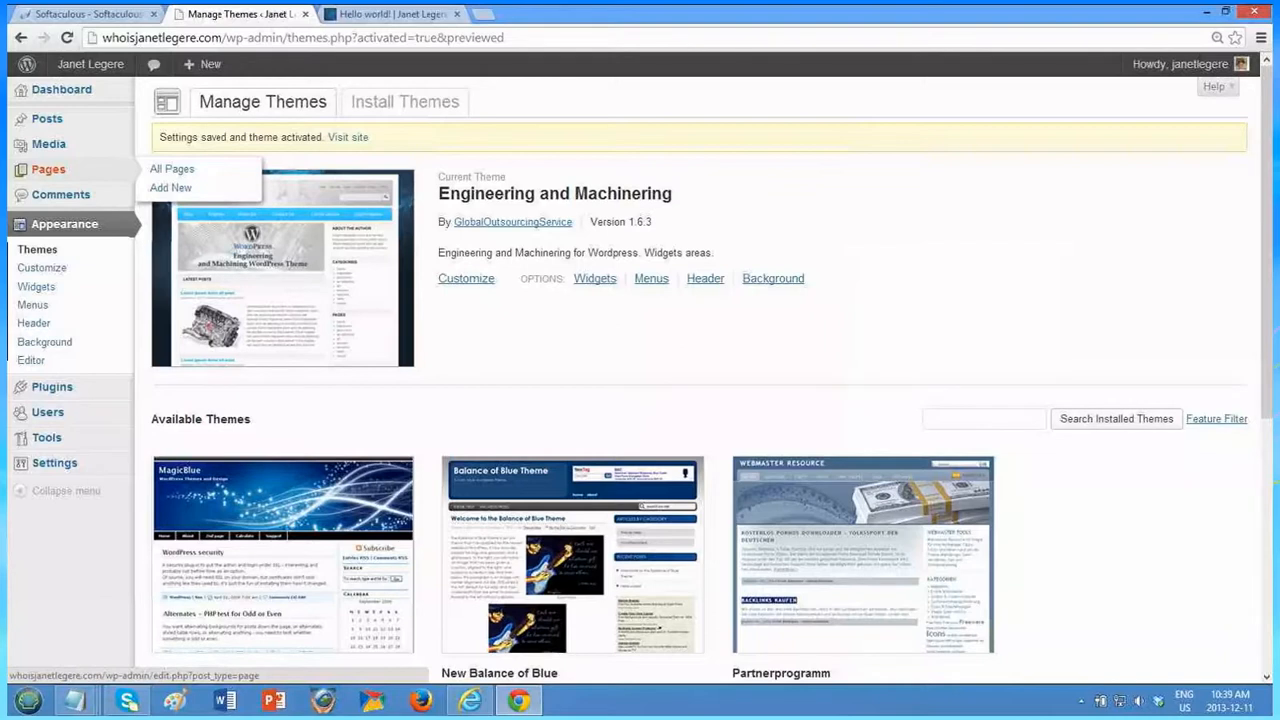
Create and publish an empty page titled 'Posts'
left_click(170, 187)
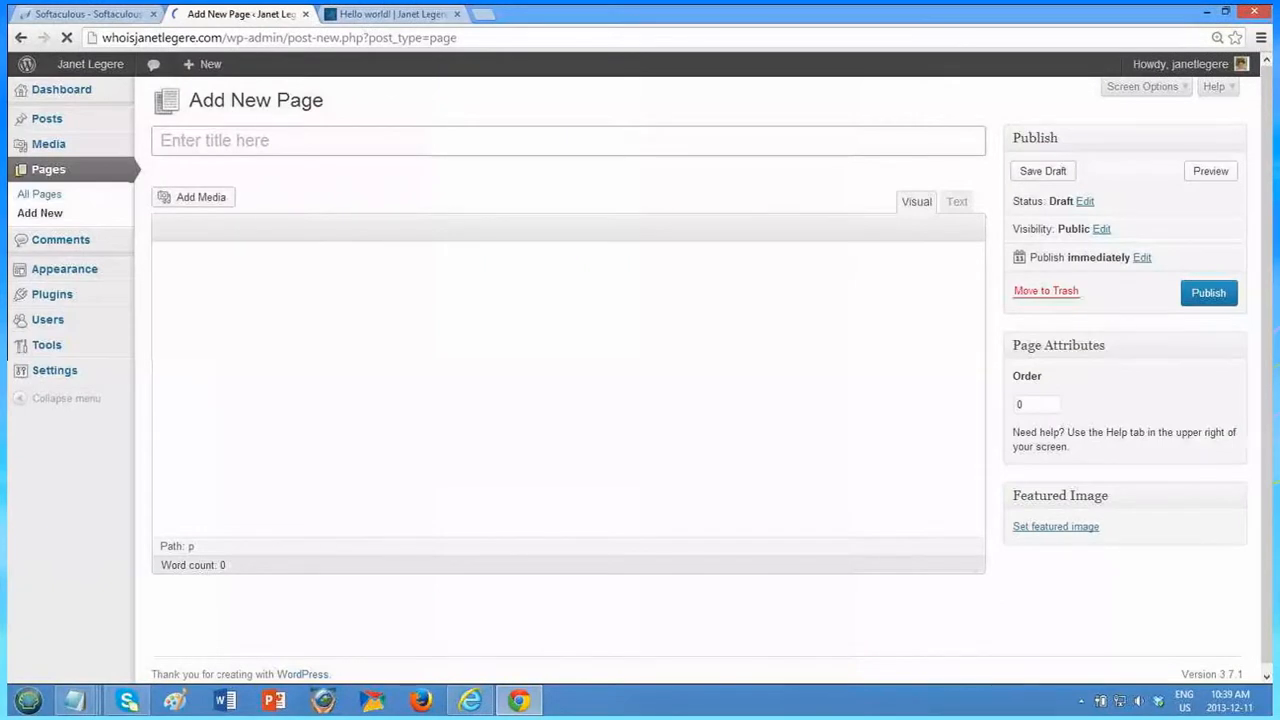
type("Posts")
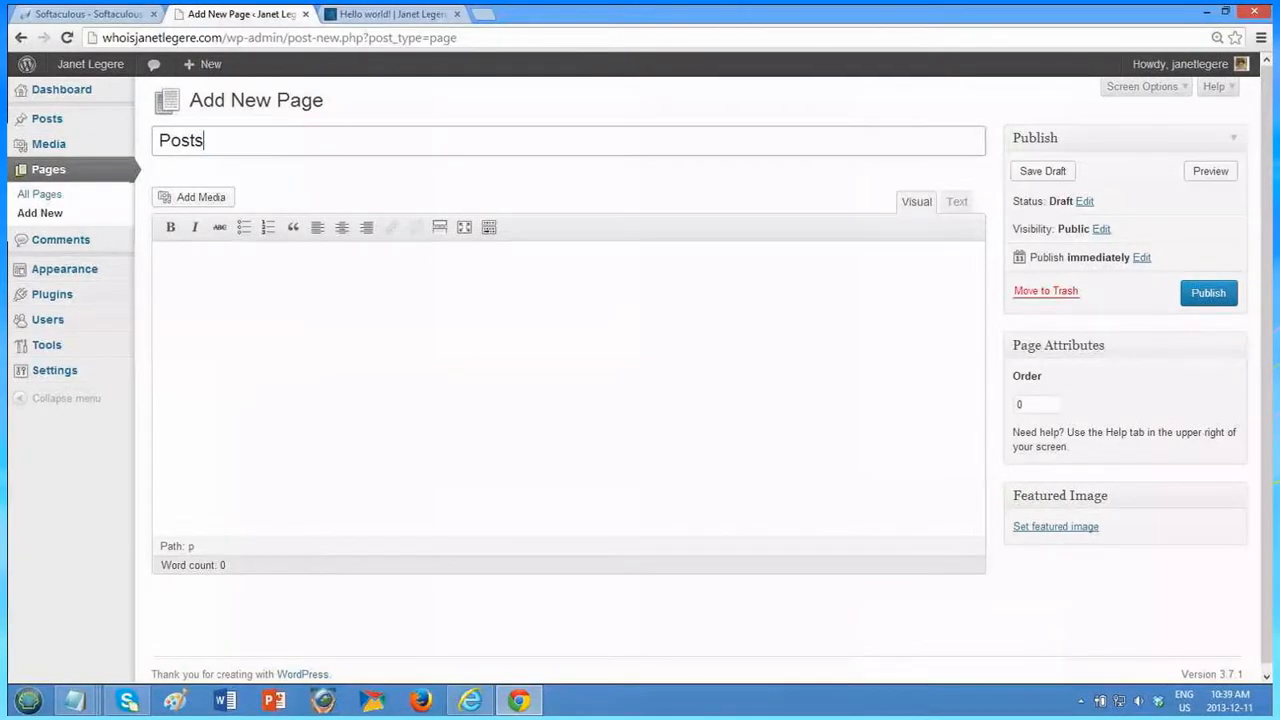
left_click(1209, 293)
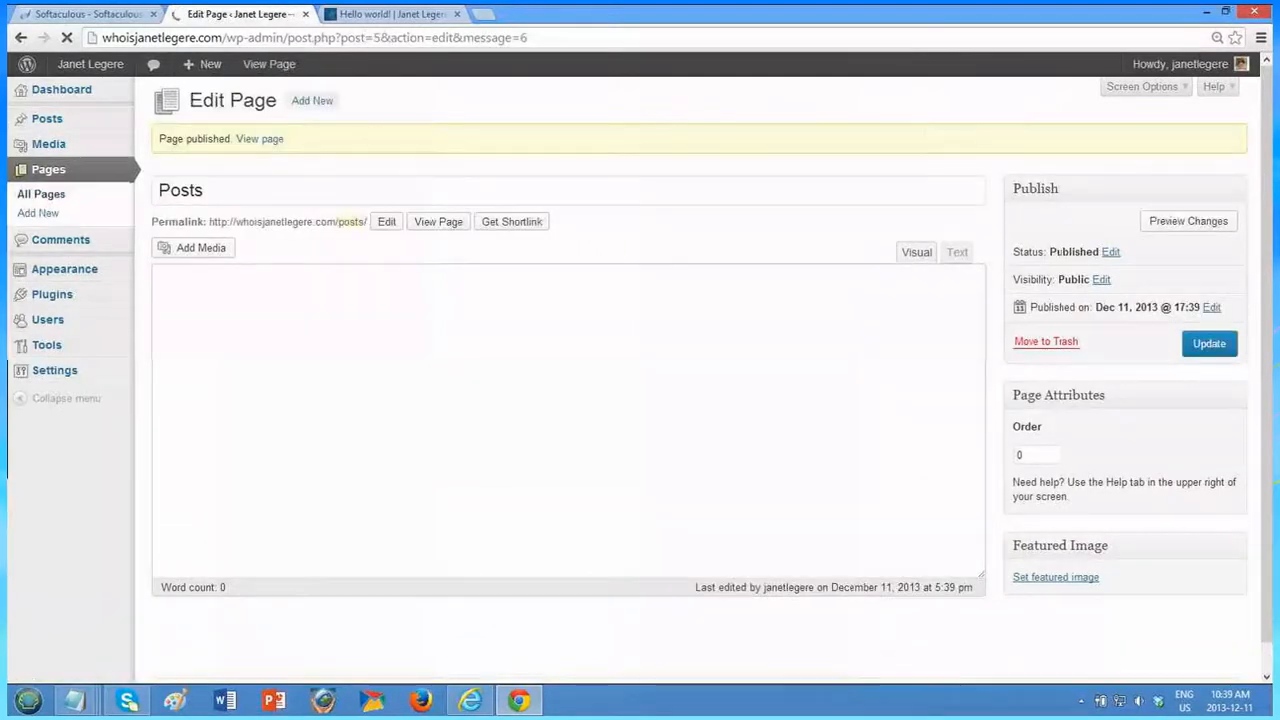
Title the page 'Welcome', write a thank-you sentence inviting webinar subscriptions, and view as HTML
type("Wel")
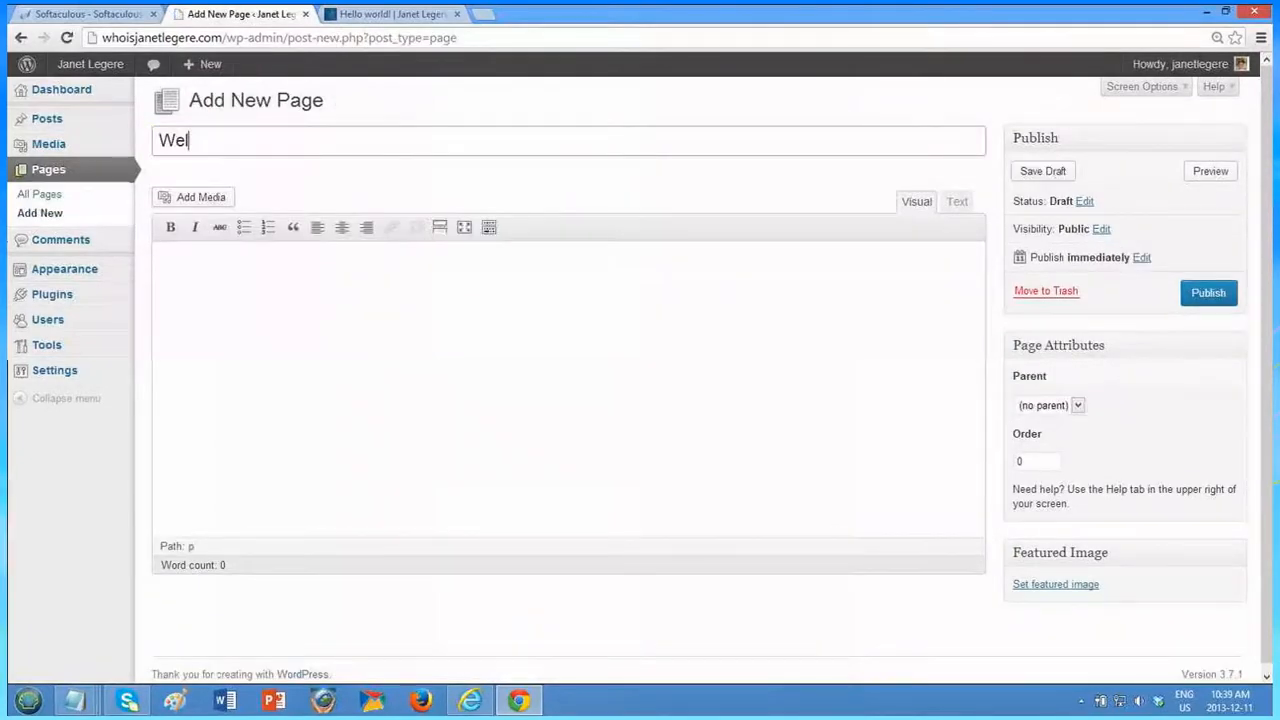
type("come")
key("Tab")
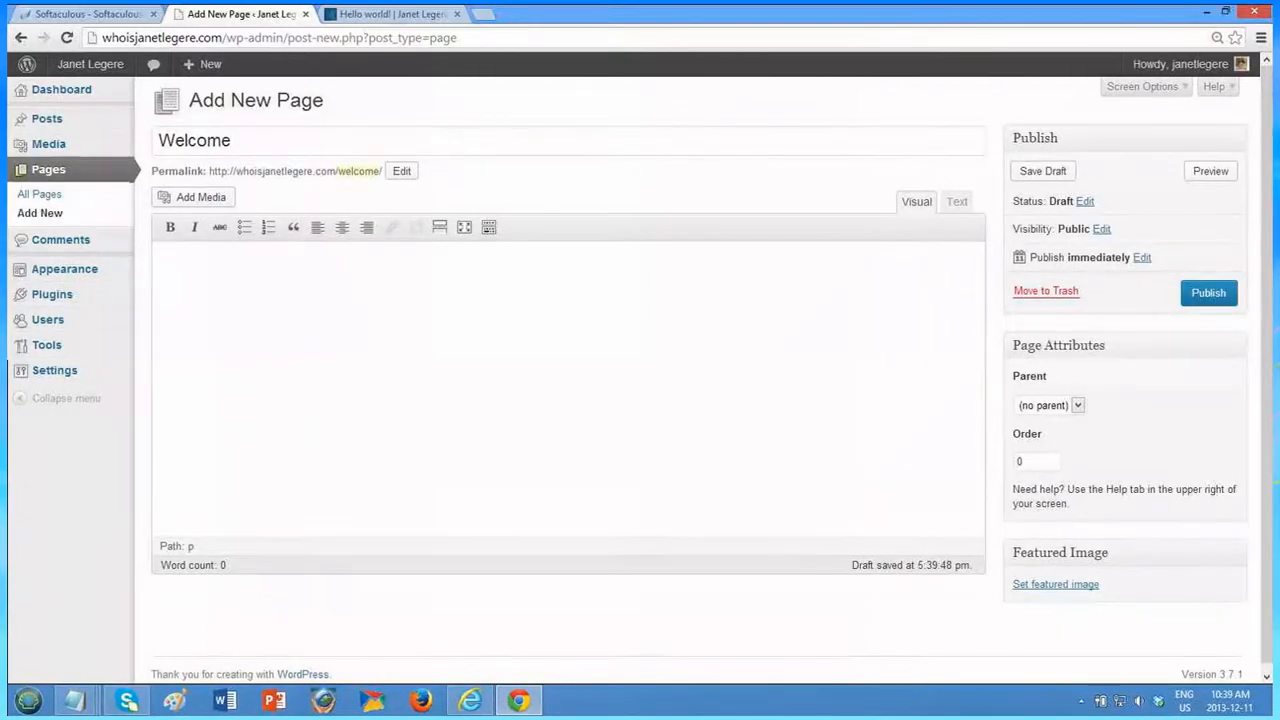
type("Thank you for visiting.  Please subs")
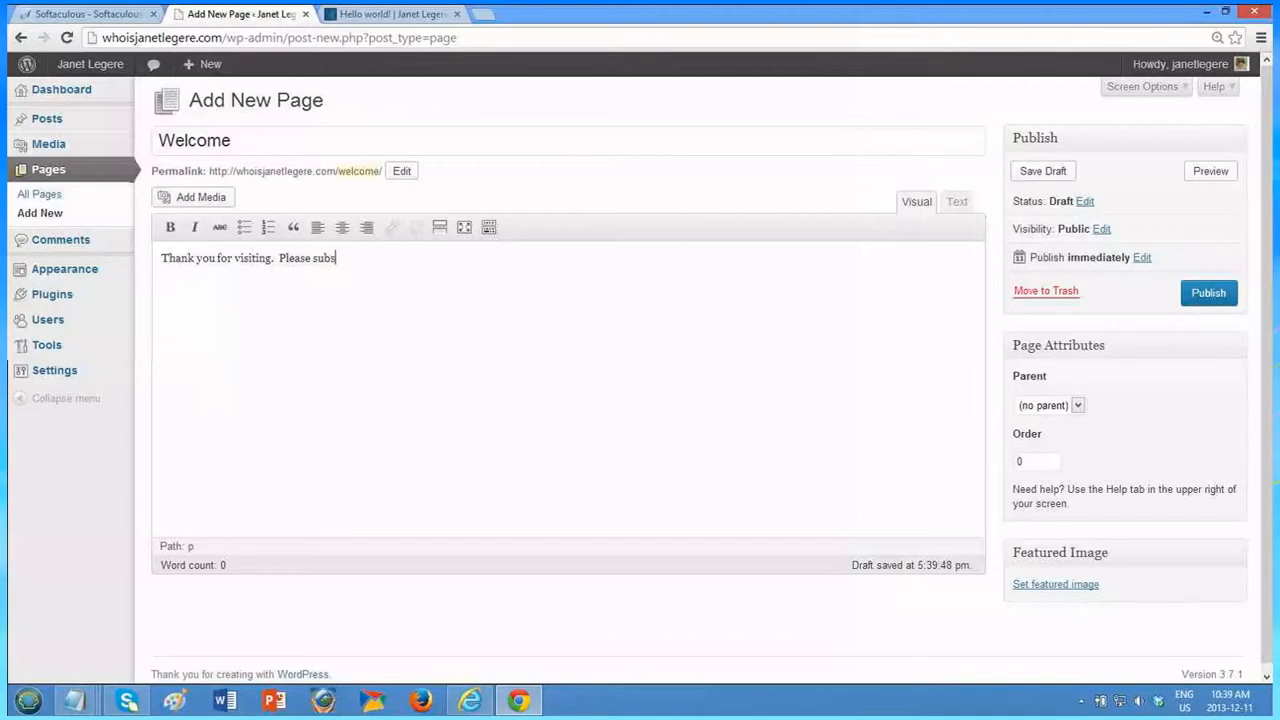
type("cribe to my list to stay up to d")
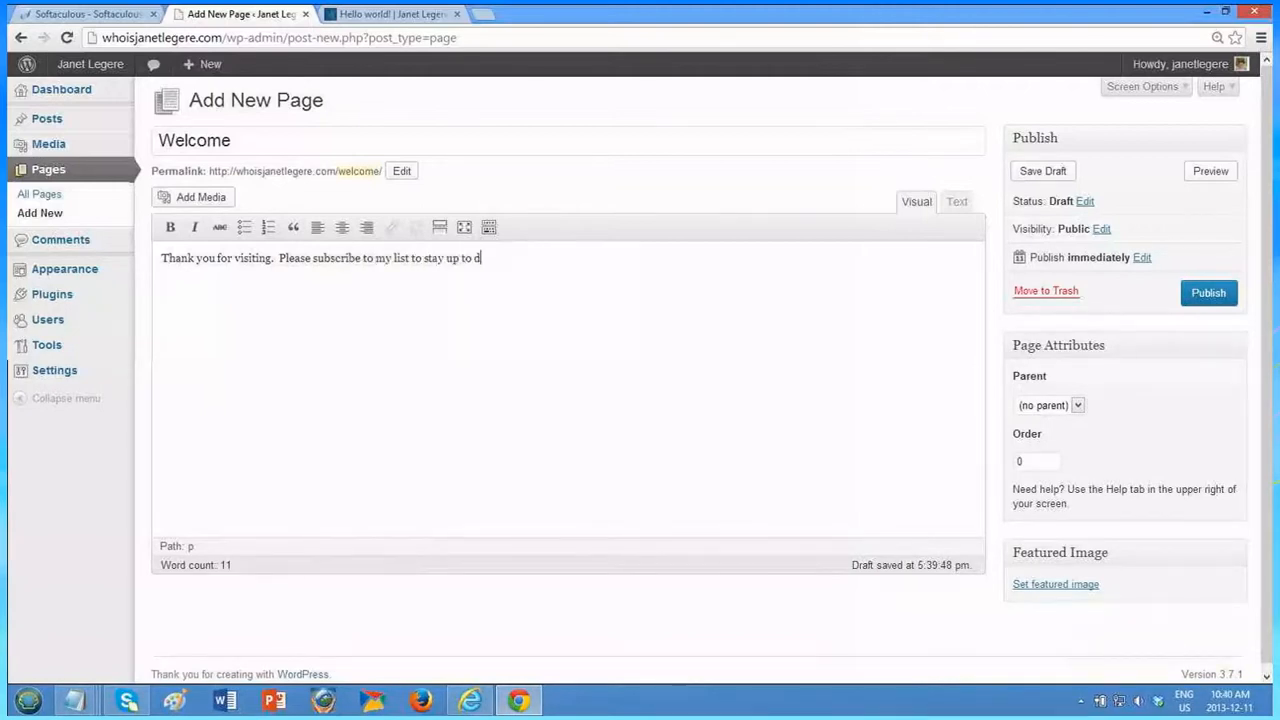
type("ate on all my latest webi")
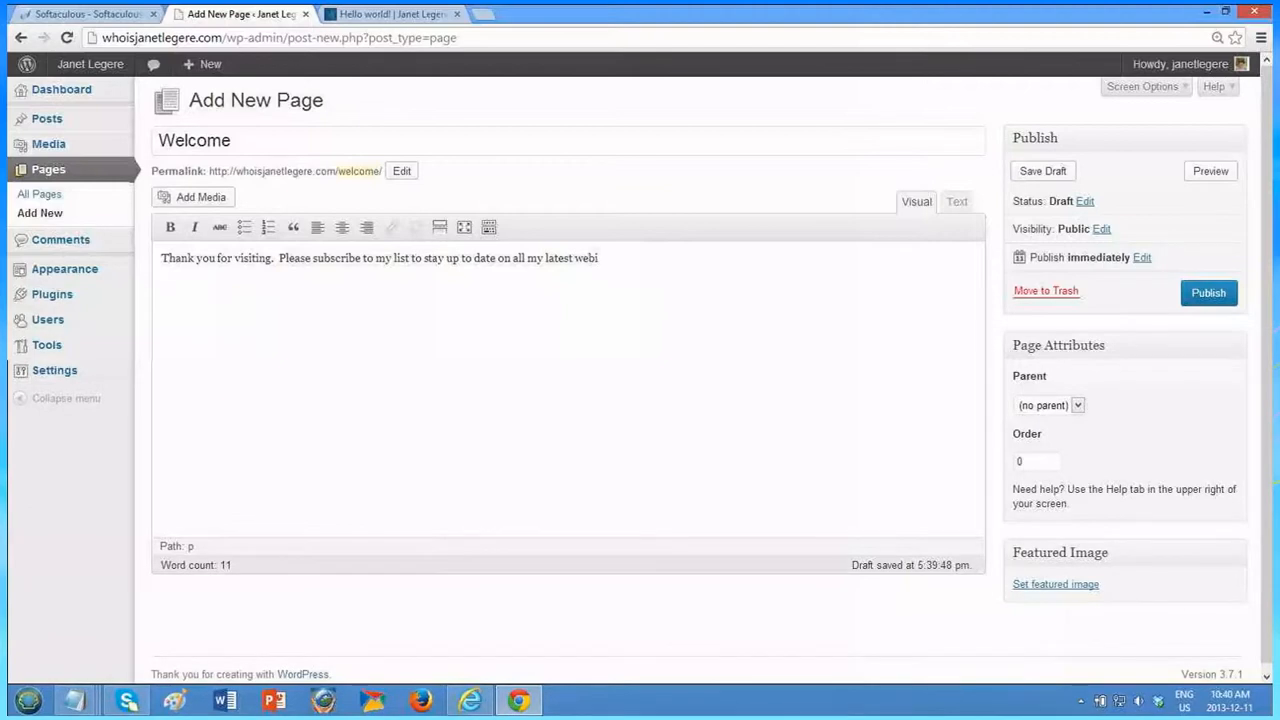
type("nars.")
key("Return")
left_click(957, 202)
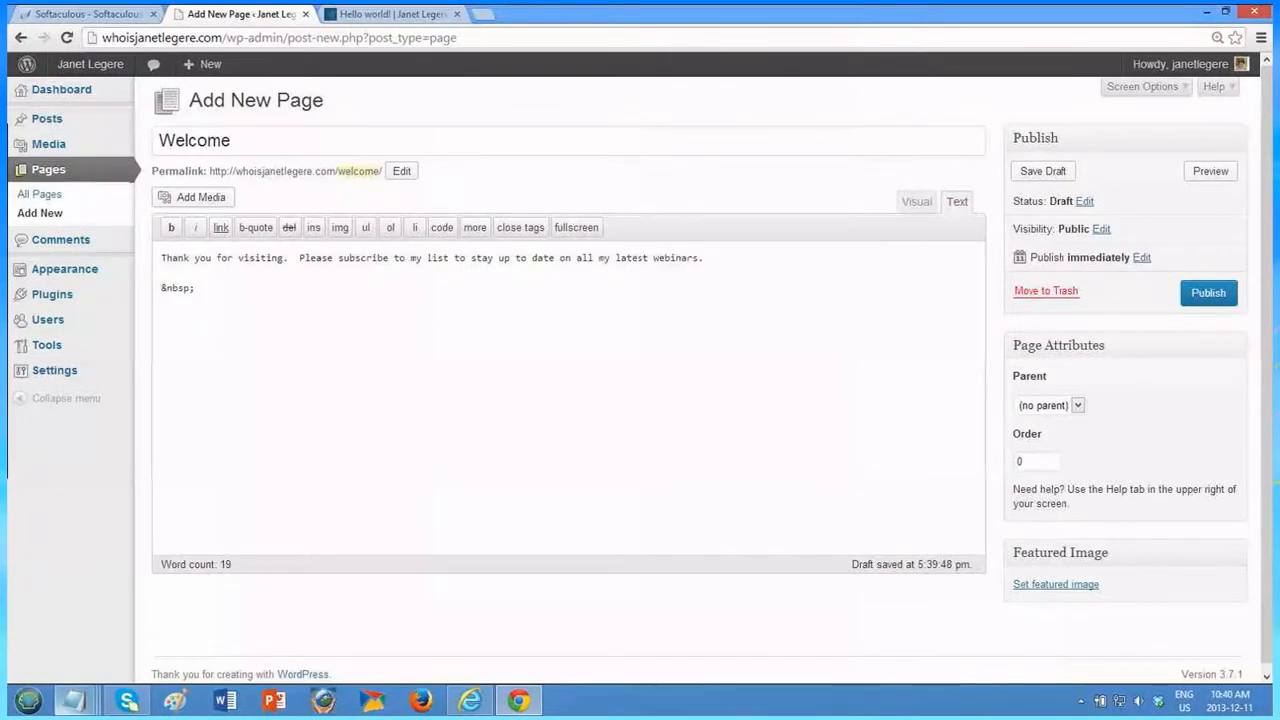
mouse_move(73, 700)
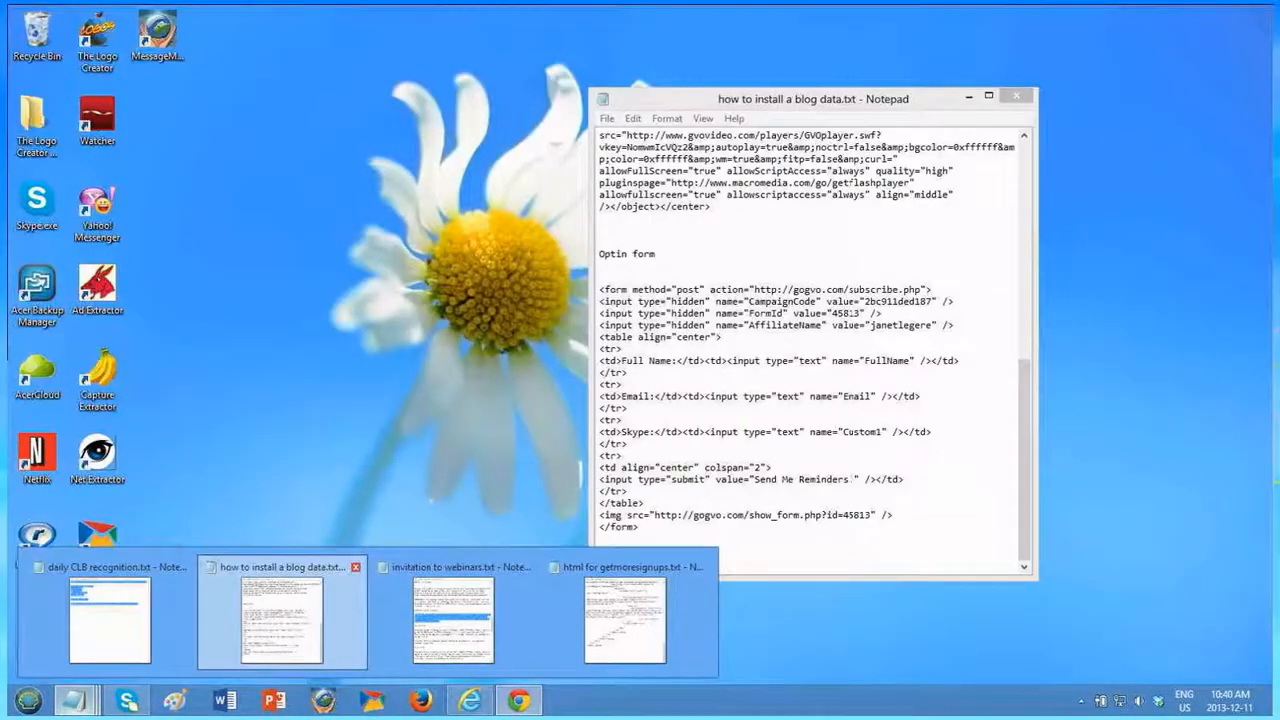
Select the webinar heading and video embed code in the Notepad notes, then return to the page editor
left_click(282, 615)
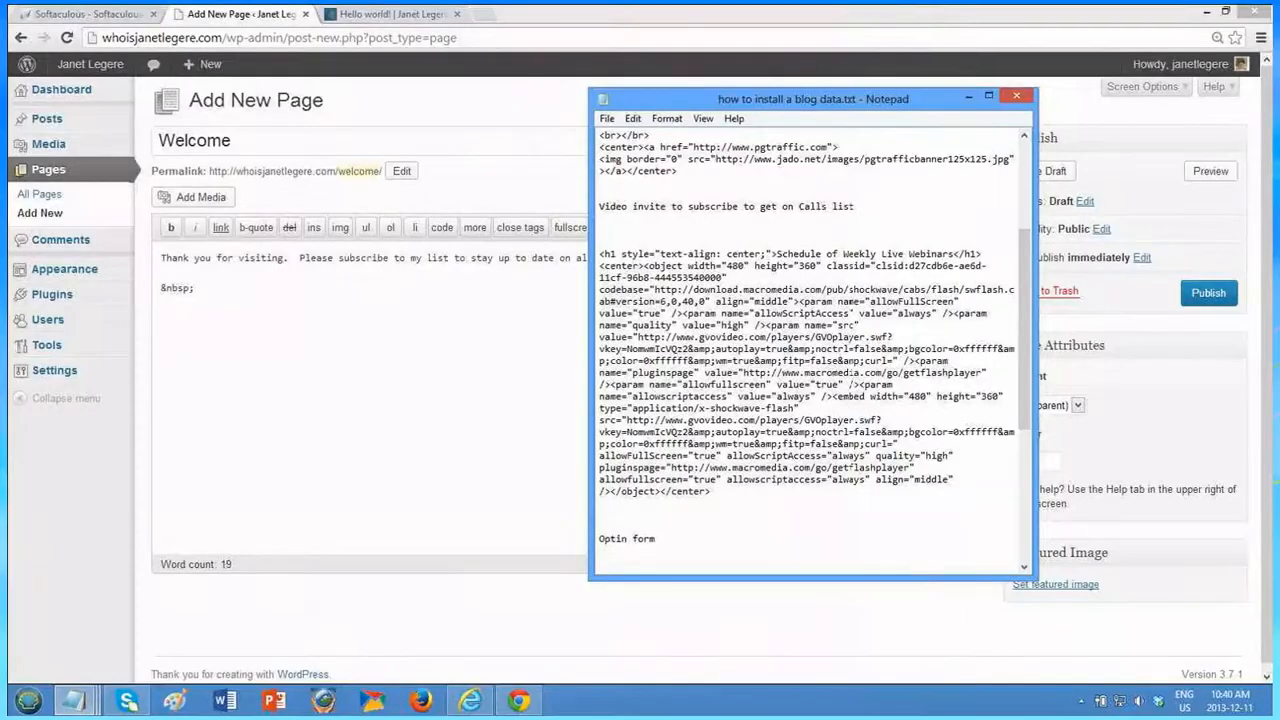
left_click(599, 254)
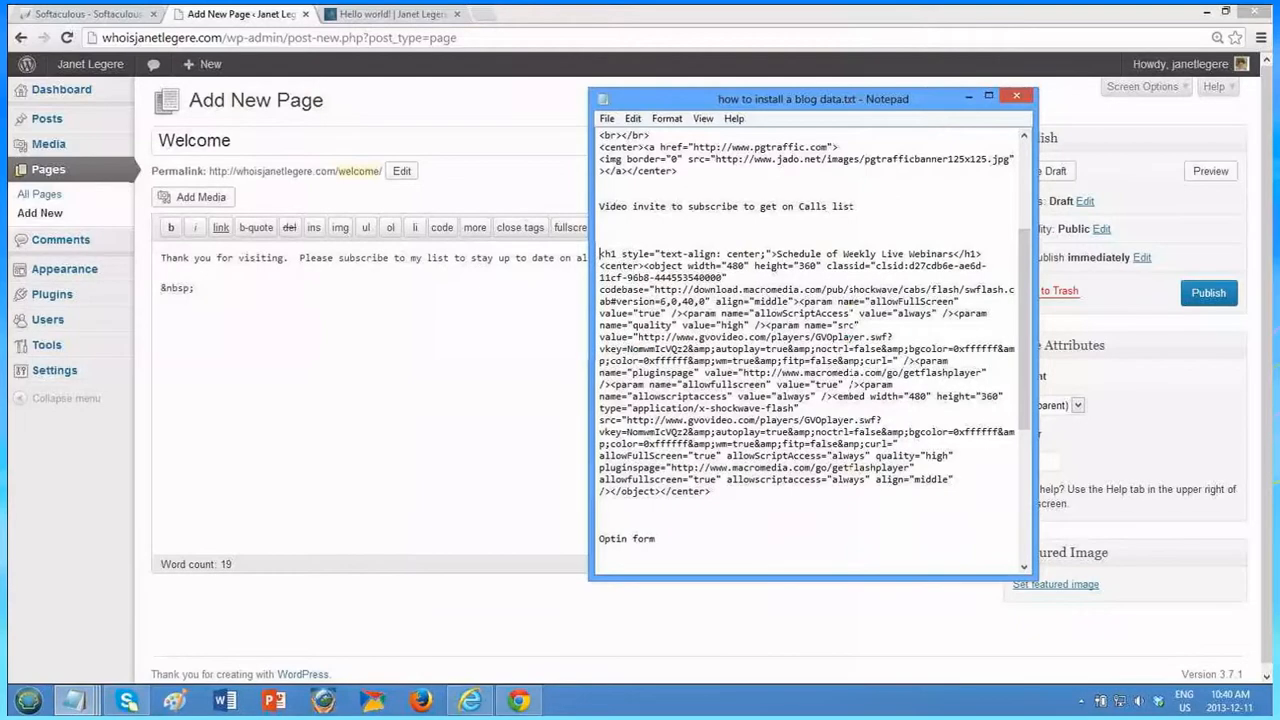
left_click_drag(599, 254, 640, 289)
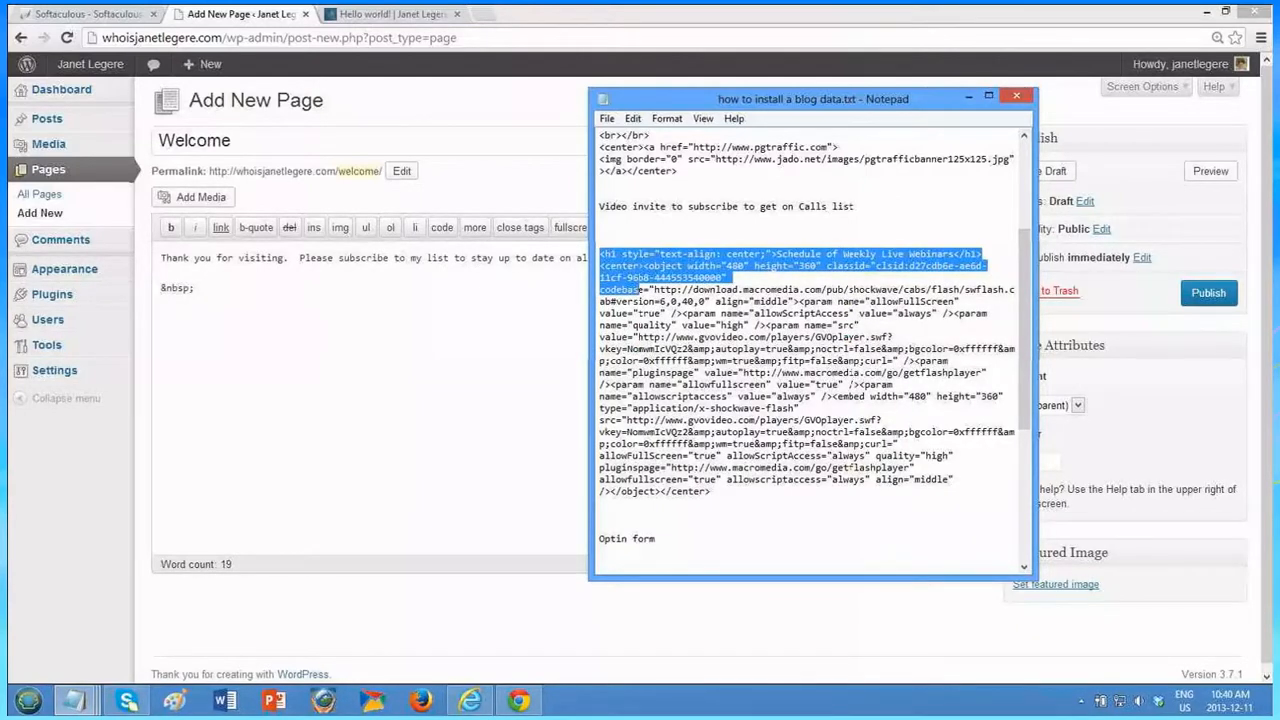
left_click(656, 415)
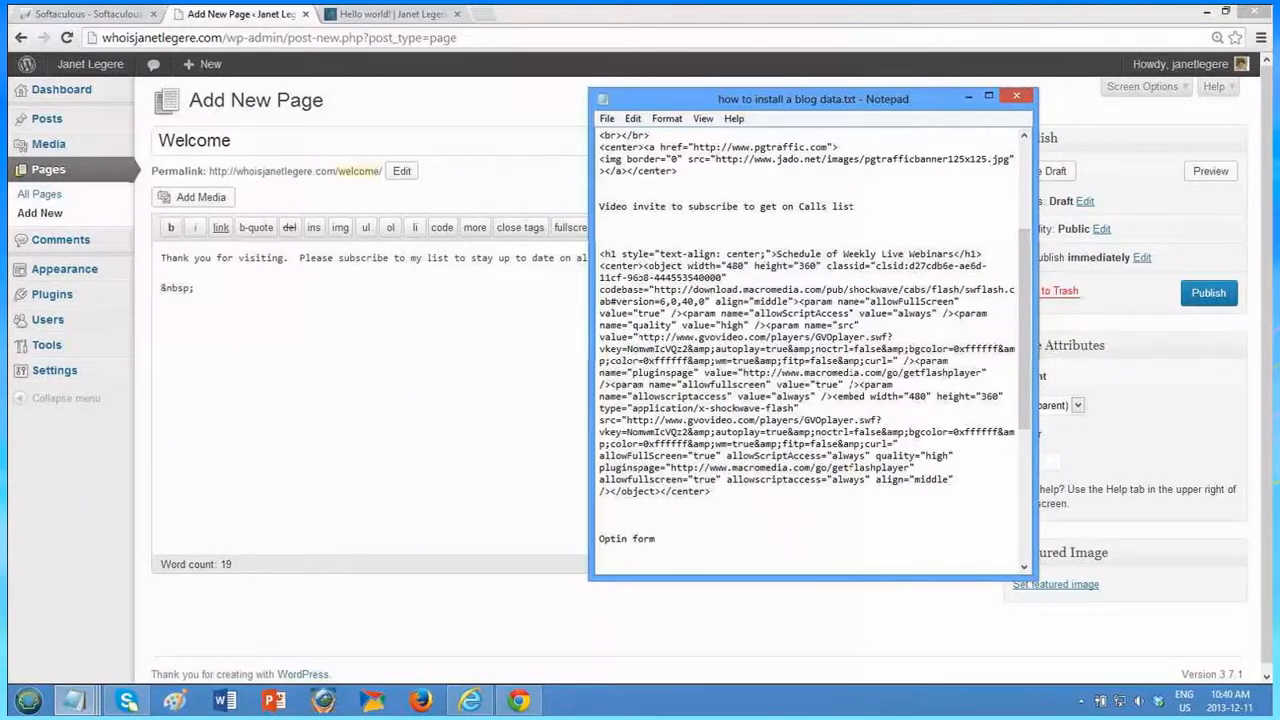
left_click_drag(600, 254, 601, 503)
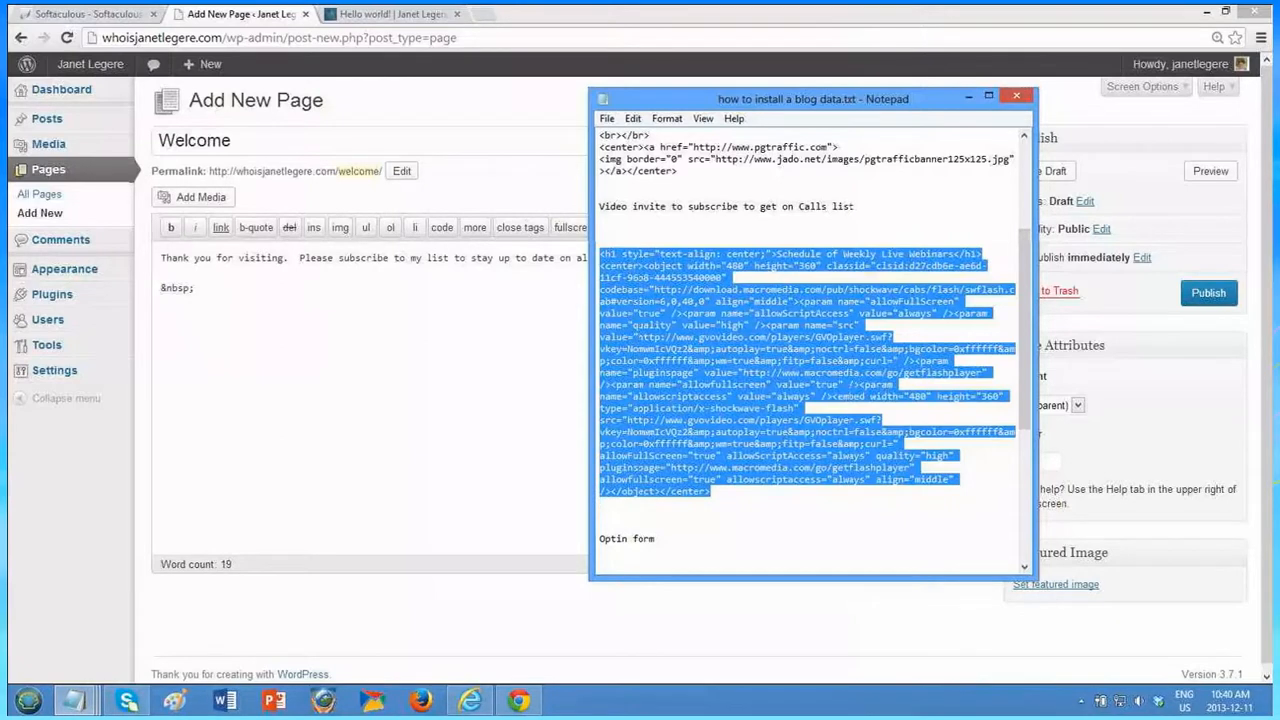
left_click_drag(196, 288, 126, 292)
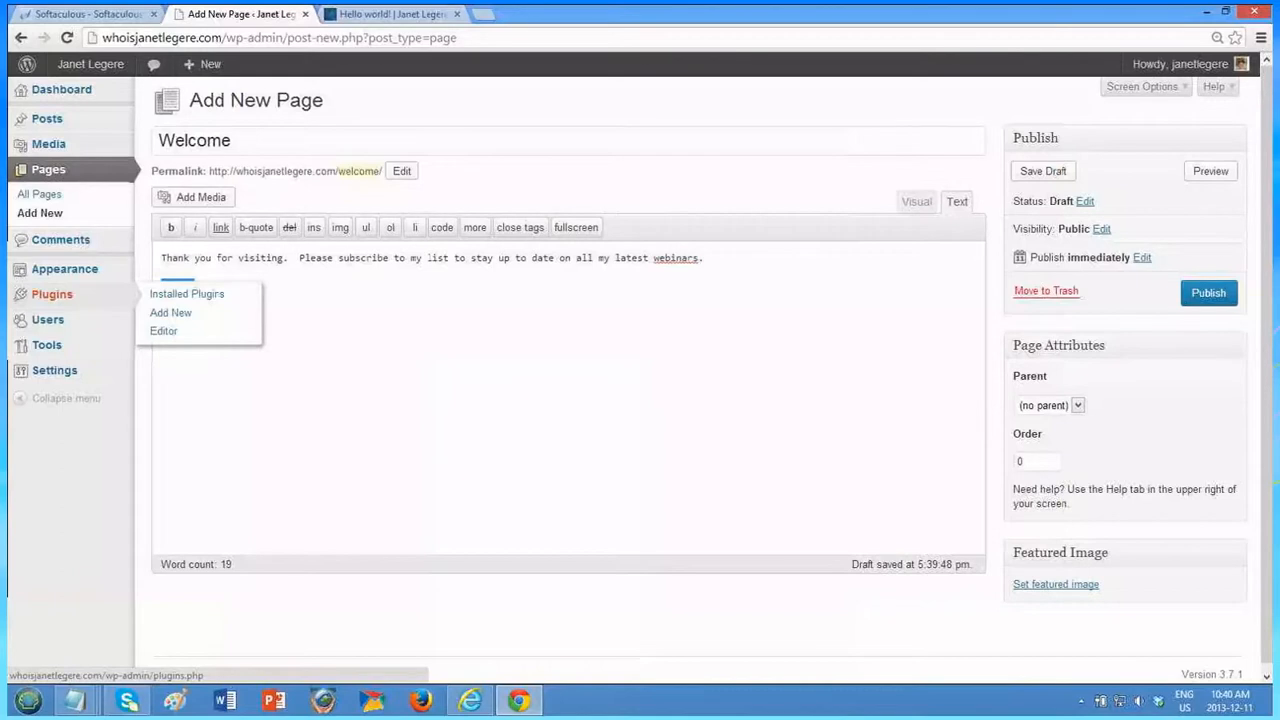
Paste the webinar heading and video code into the Welcome page, switch to Visual, and publish it
key("ctrl+v")
left_click(916, 202)
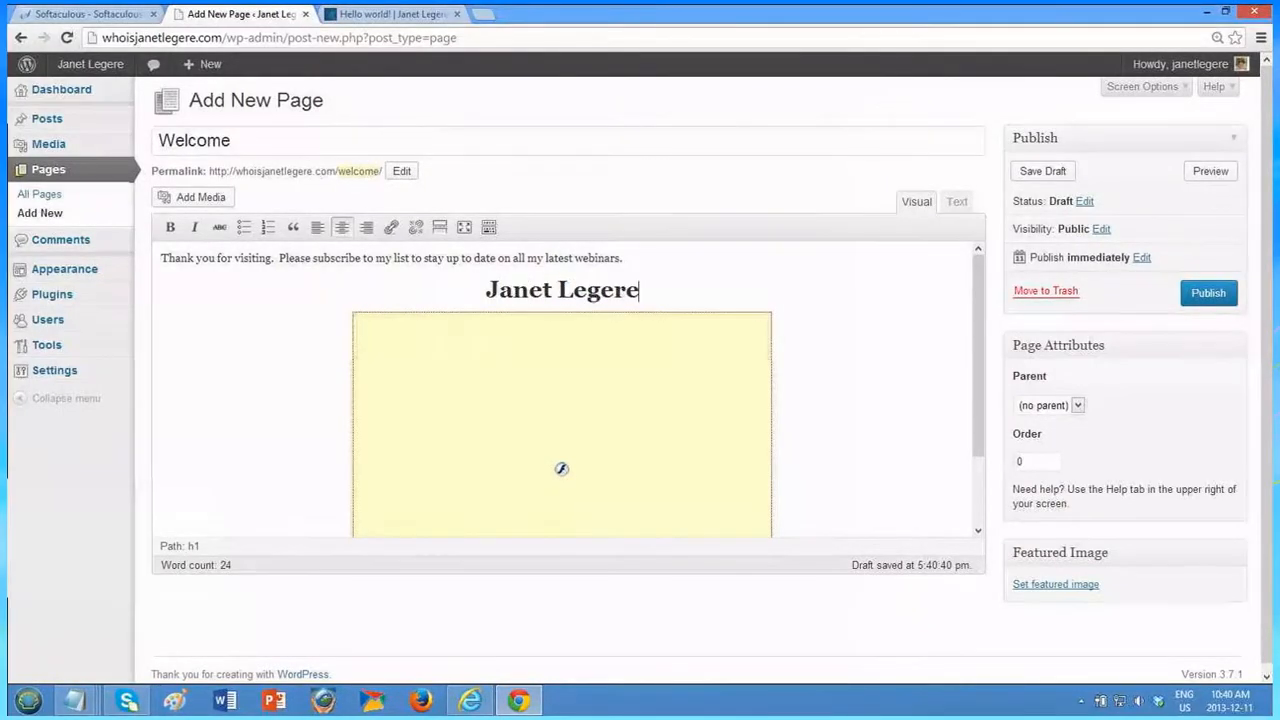
left_click(1209, 293)
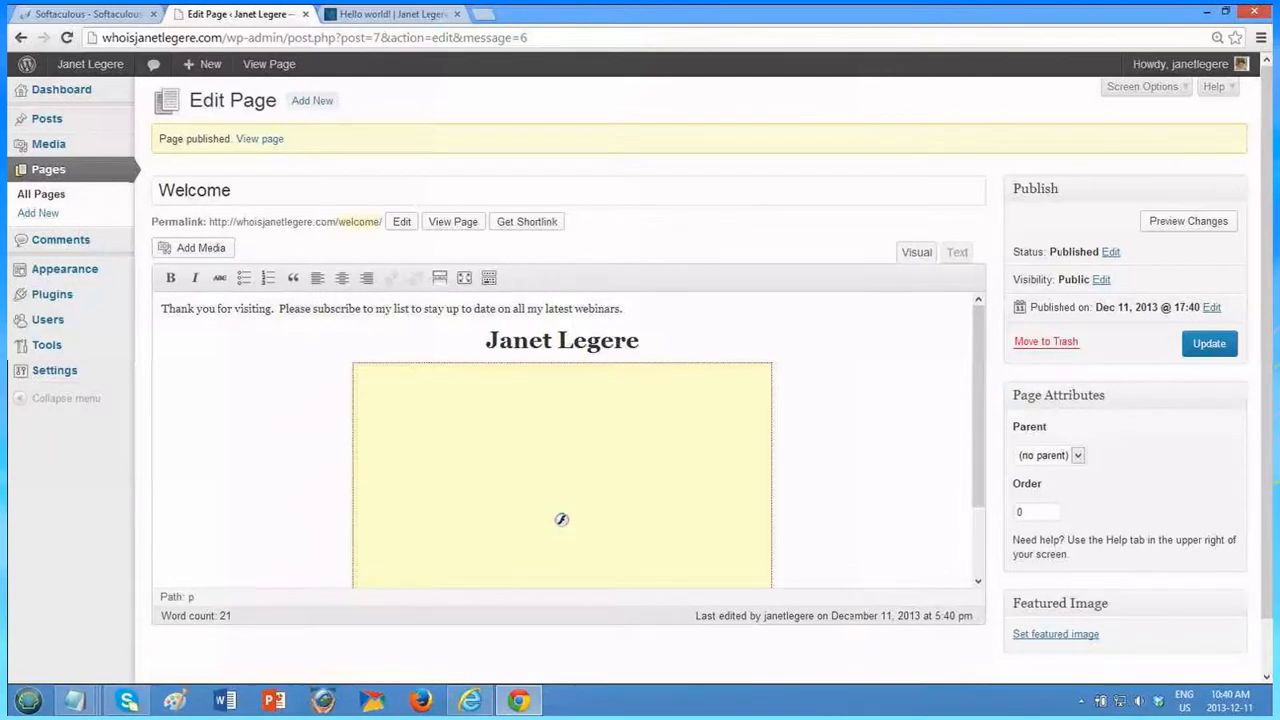
mouse_move(54, 370)
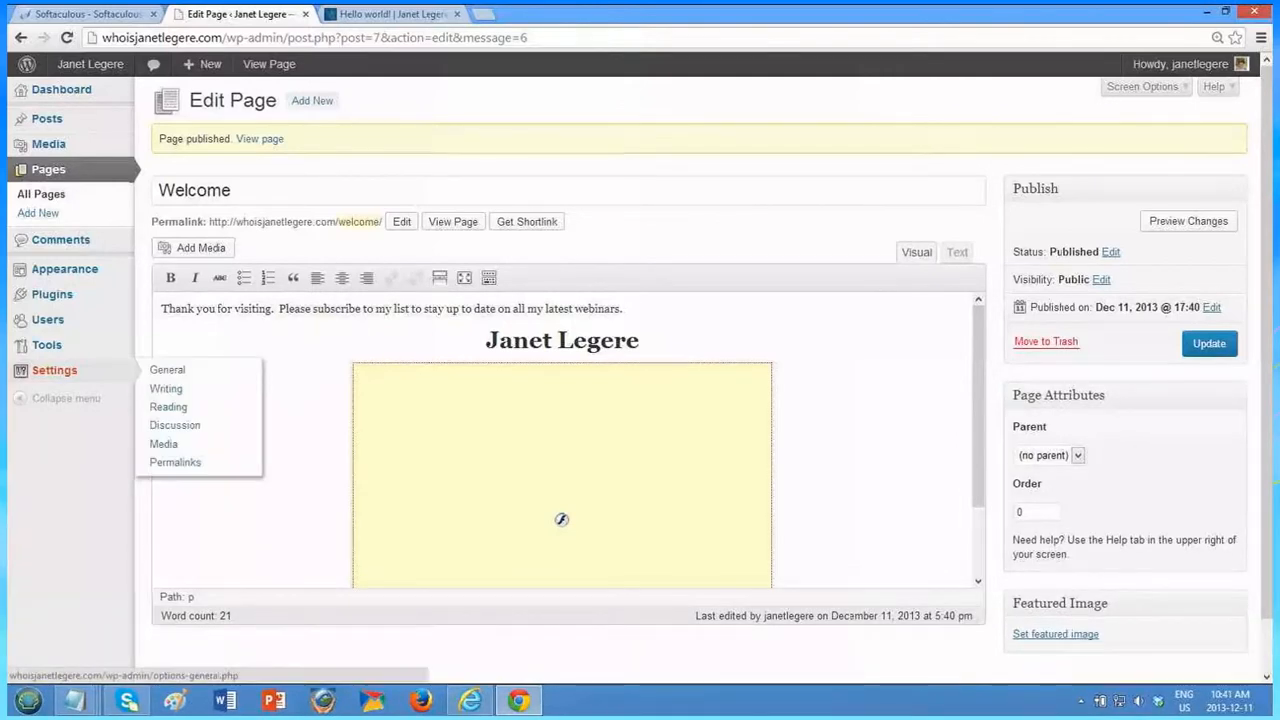
Save Reading settings with a static front page: Welcome as front page, Posts as posts page
left_click(167, 369)
left_click(36, 388)
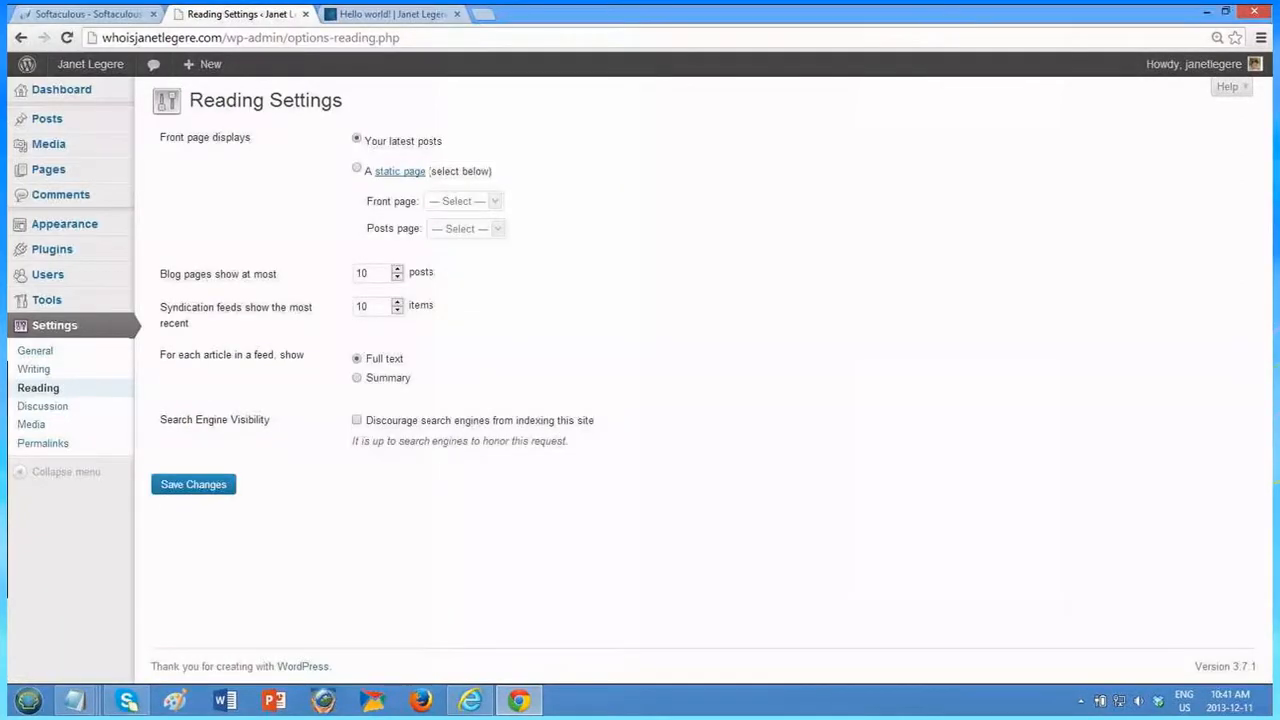
left_click(357, 168)
left_click(494, 201)
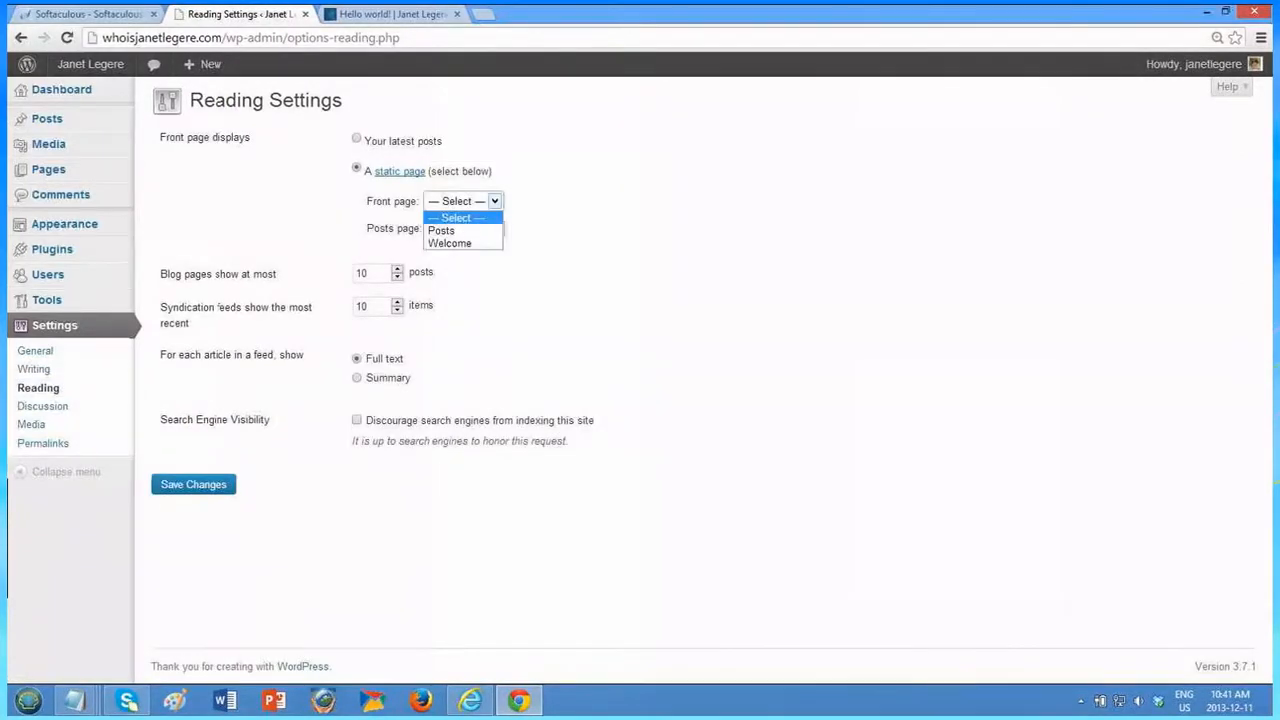
left_click(449, 243)
left_click(497, 228)
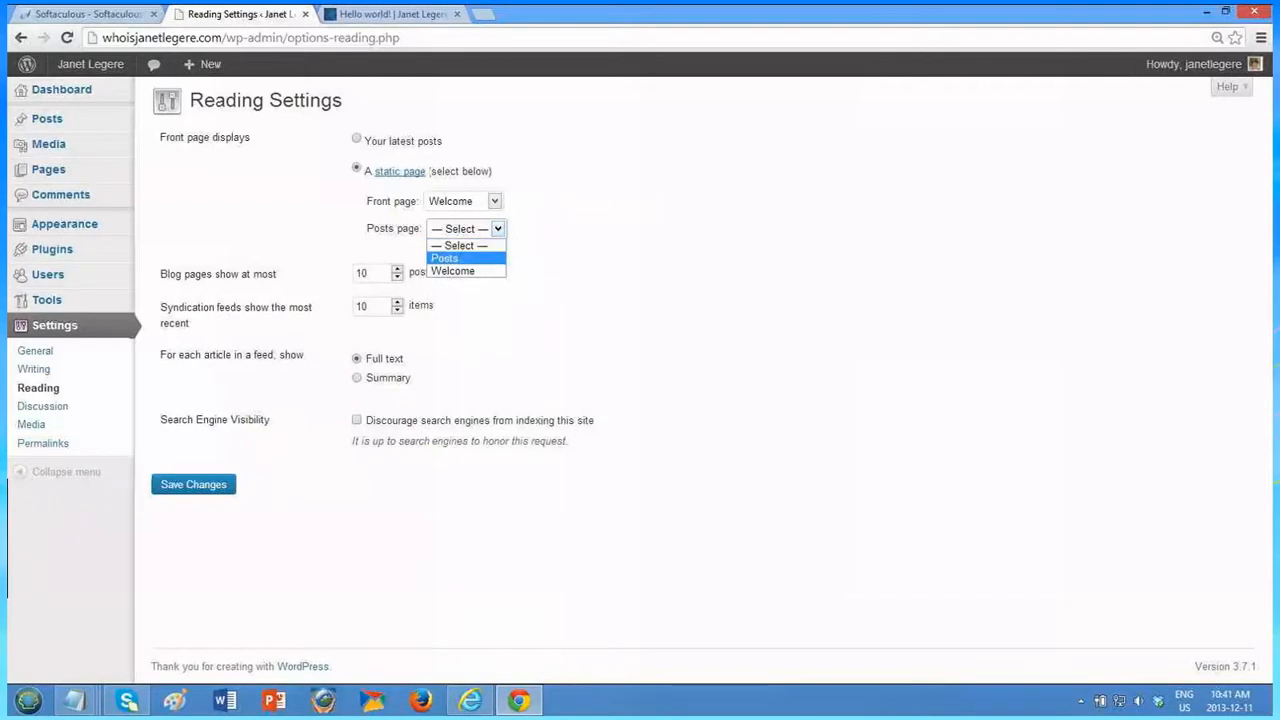
left_click(445, 258)
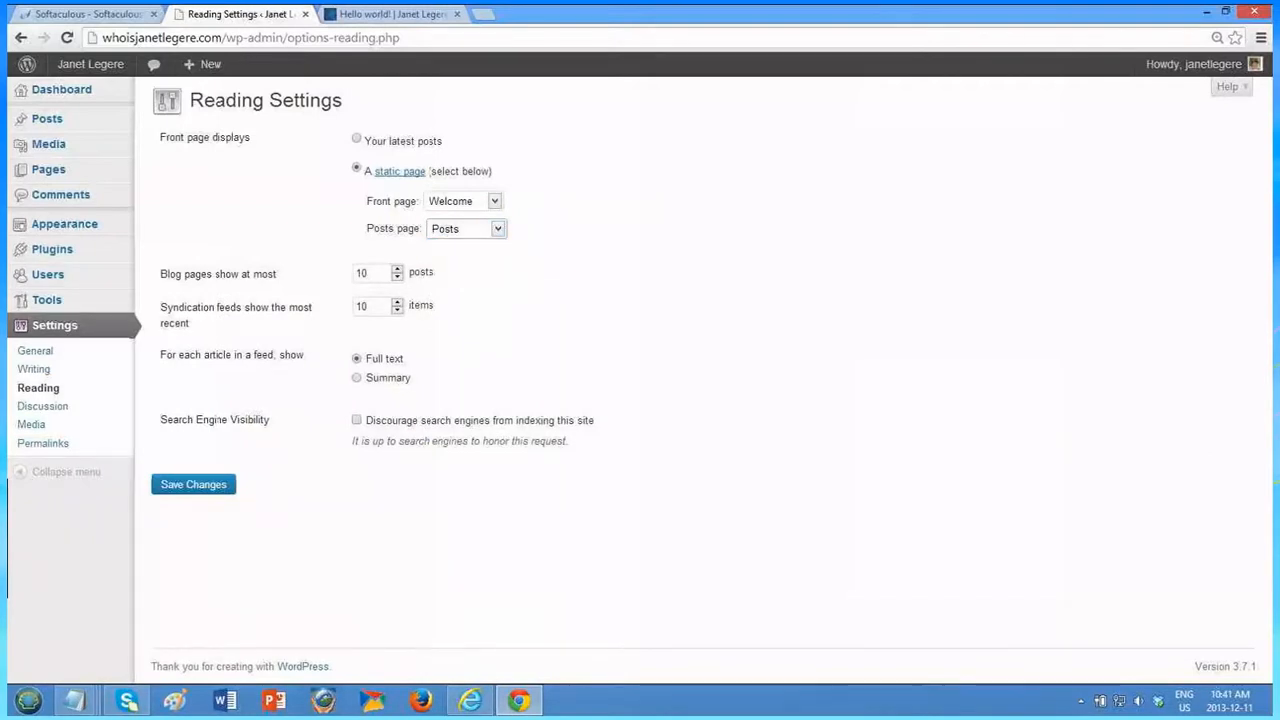
left_click(193, 484)
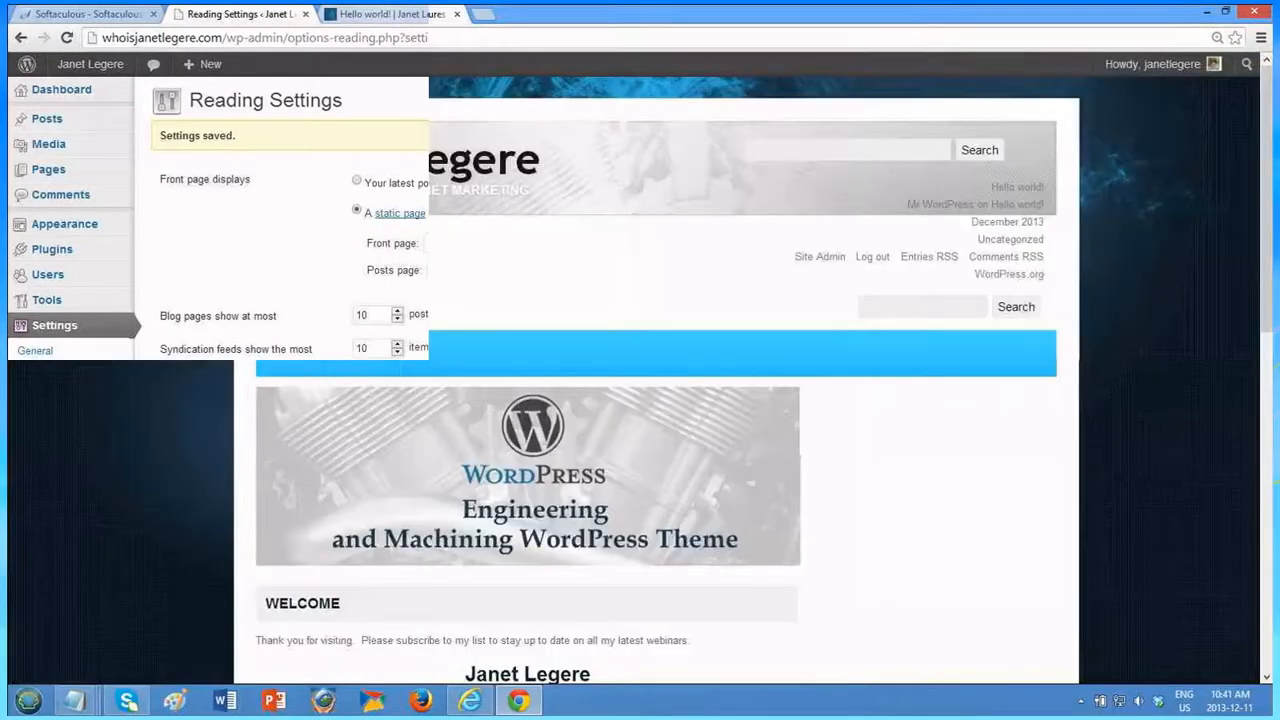
Check the live front page, open its Posts page, then return to Reading Settings
scroll(656, 400, "down", 3)
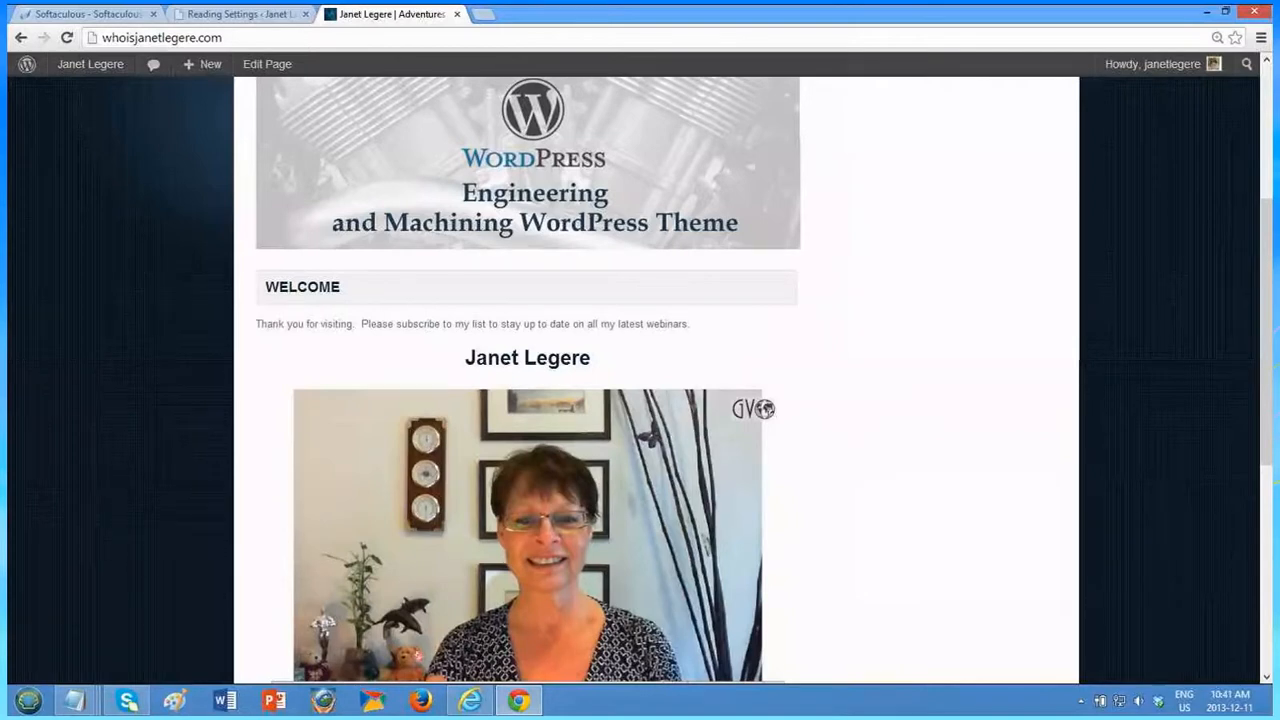
scroll(656, 400, "up", 3)
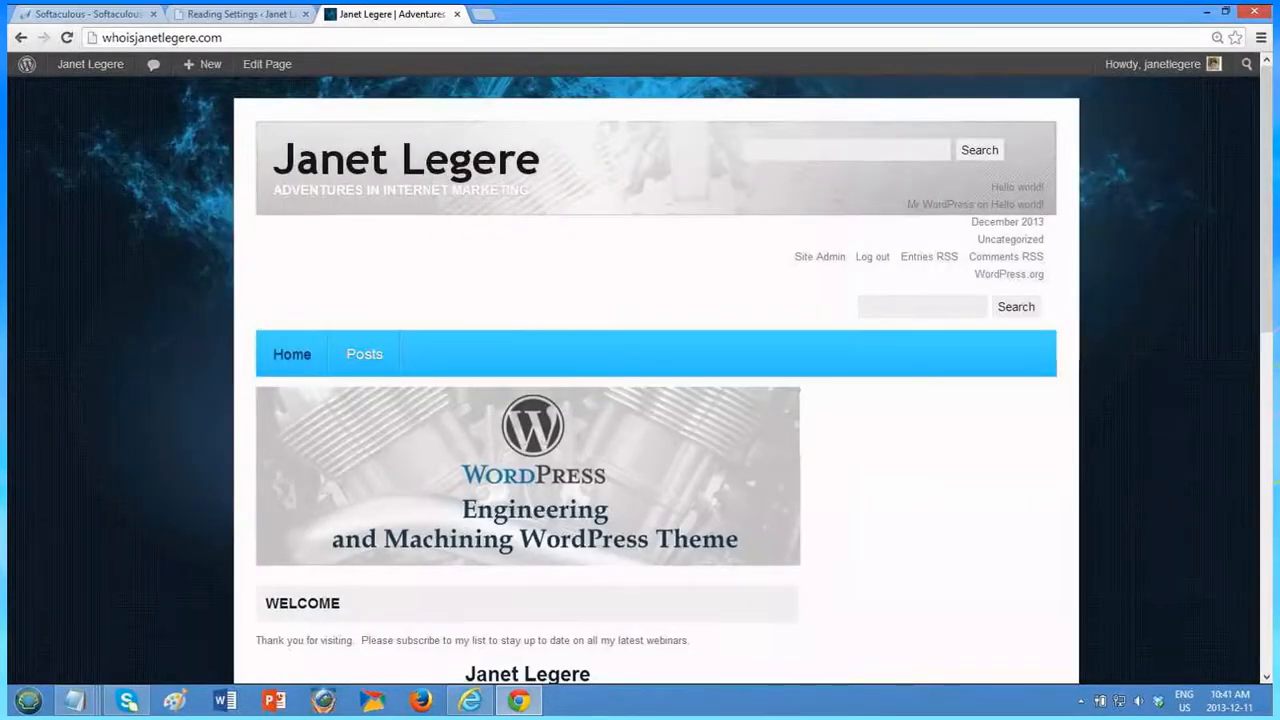
scroll(656, 400, "down", 5)
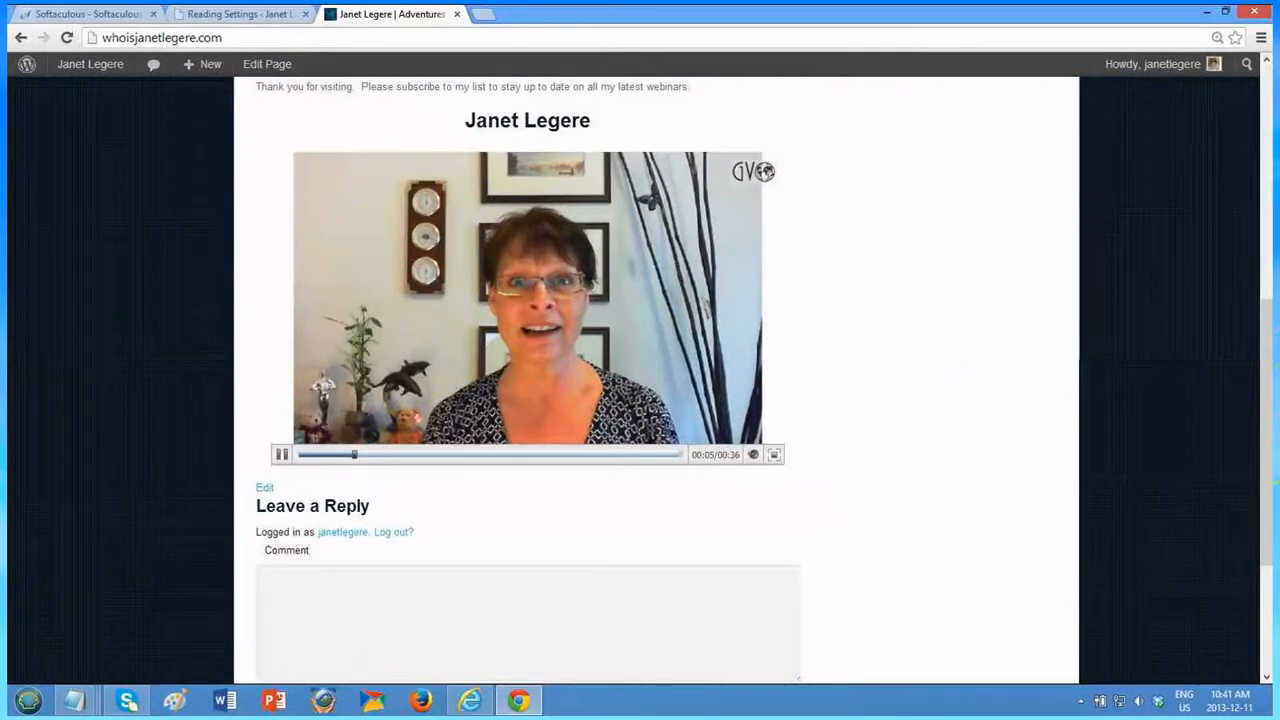
scroll(656, 400, "up", 1)
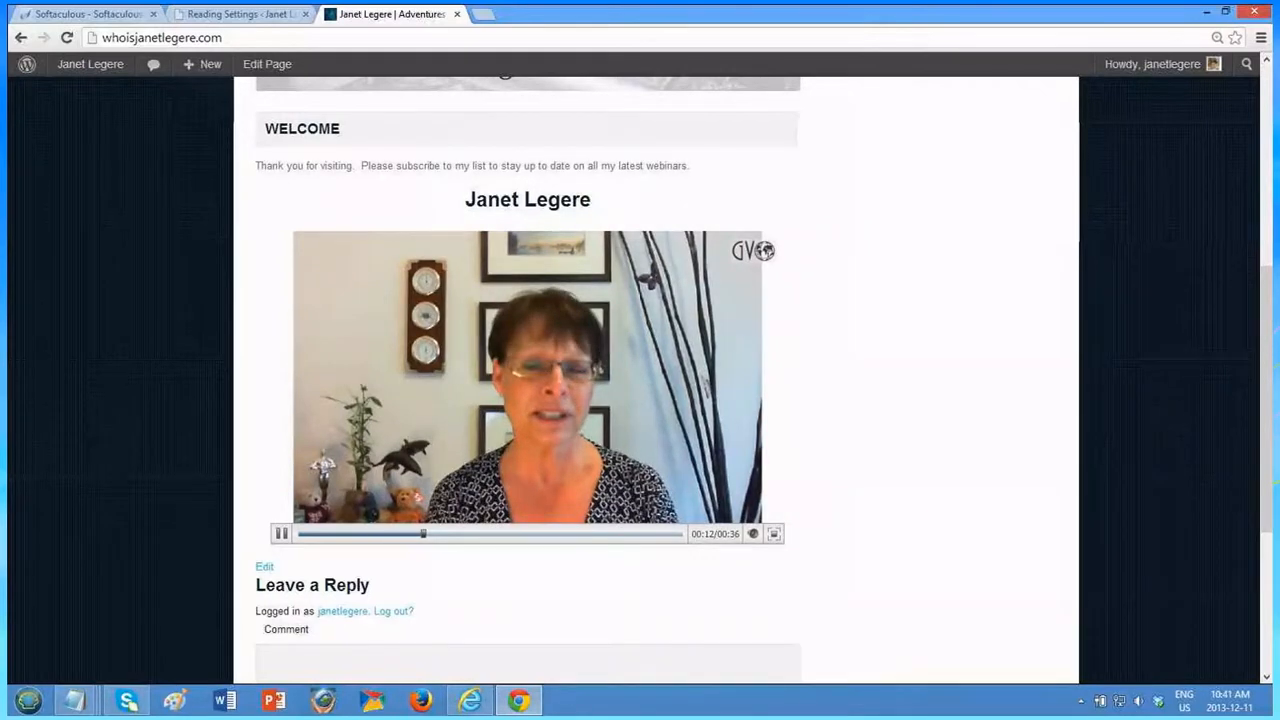
scroll(364, 354, "up", 5)
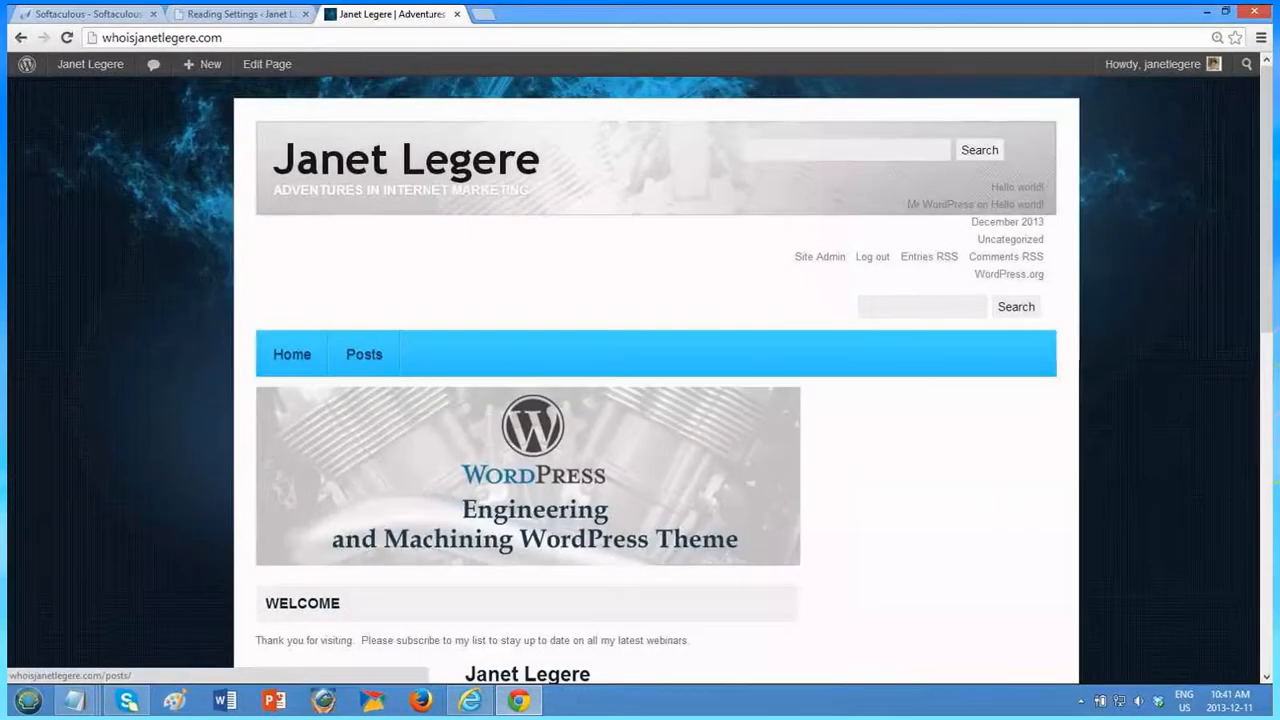
left_click(364, 354)
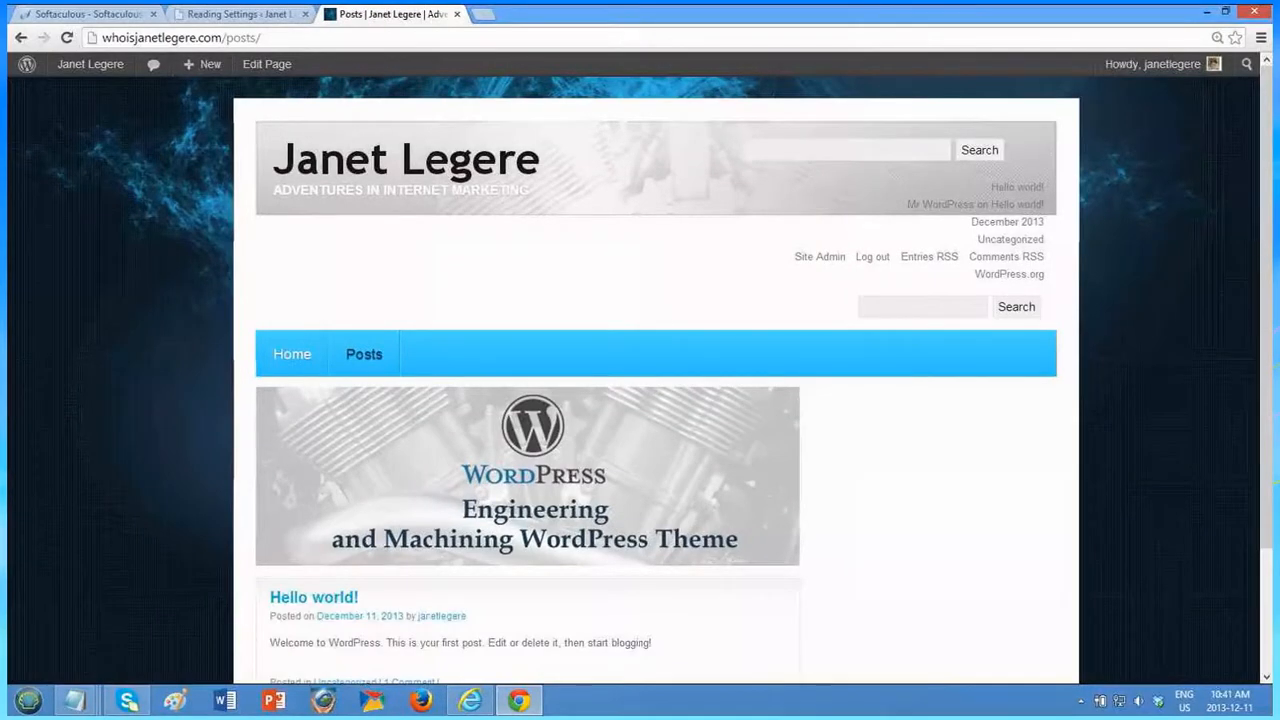
left_click(240, 14)
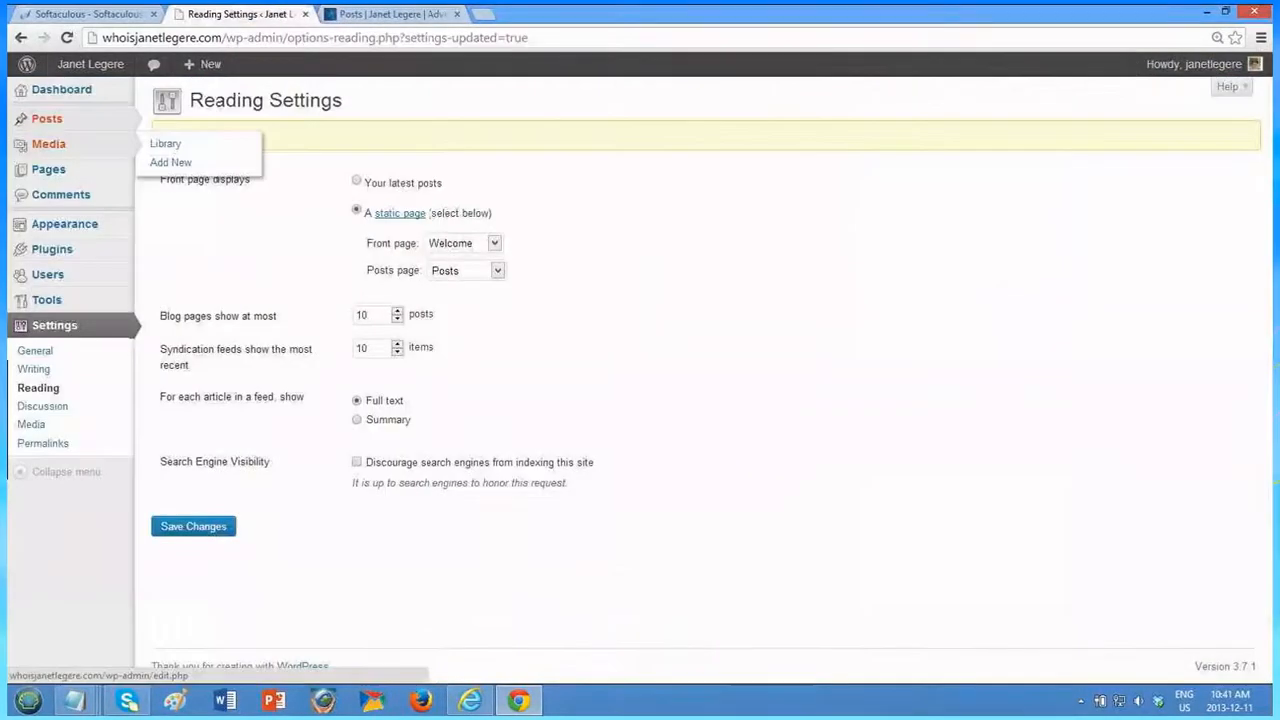
Open the All Posts list holding the Hello world! sample post
left_click(46, 118)
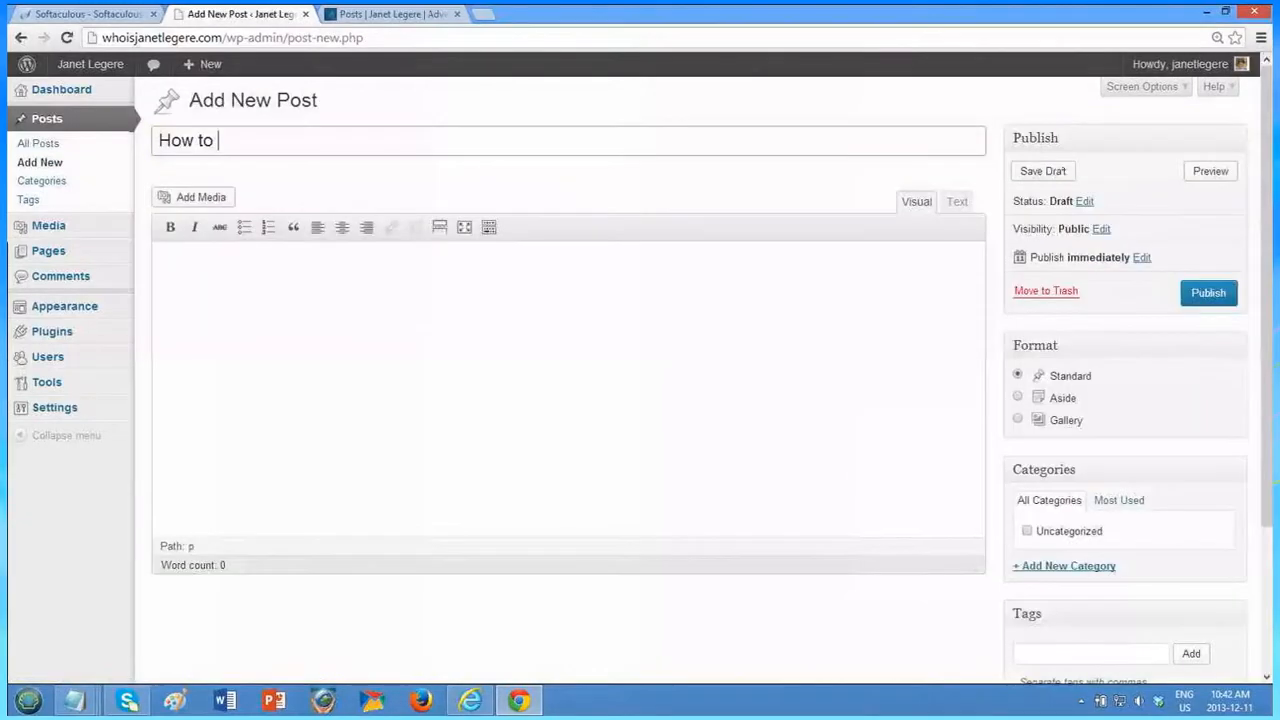
Write and publish 'How to install a Wordpress blog' with its class and live-replay sentences
type("install a Wordpress blog")
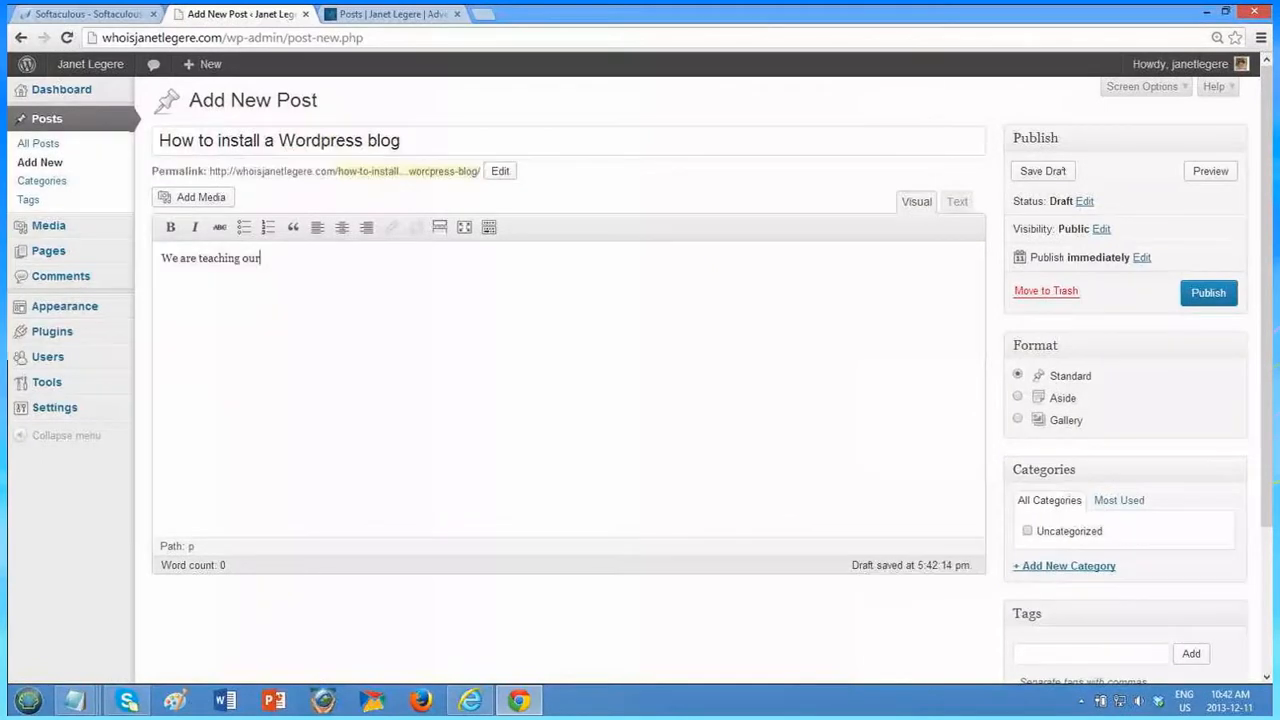
type("class how to install a w")
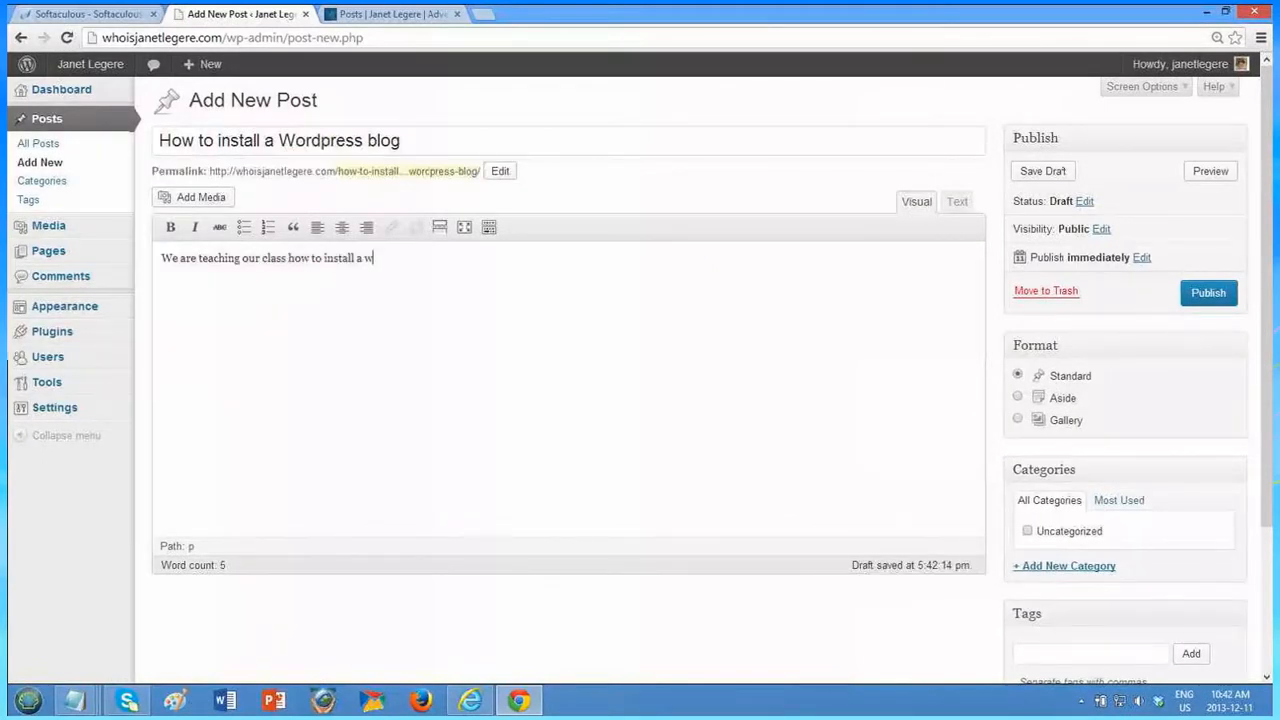
type("ordpress bl")
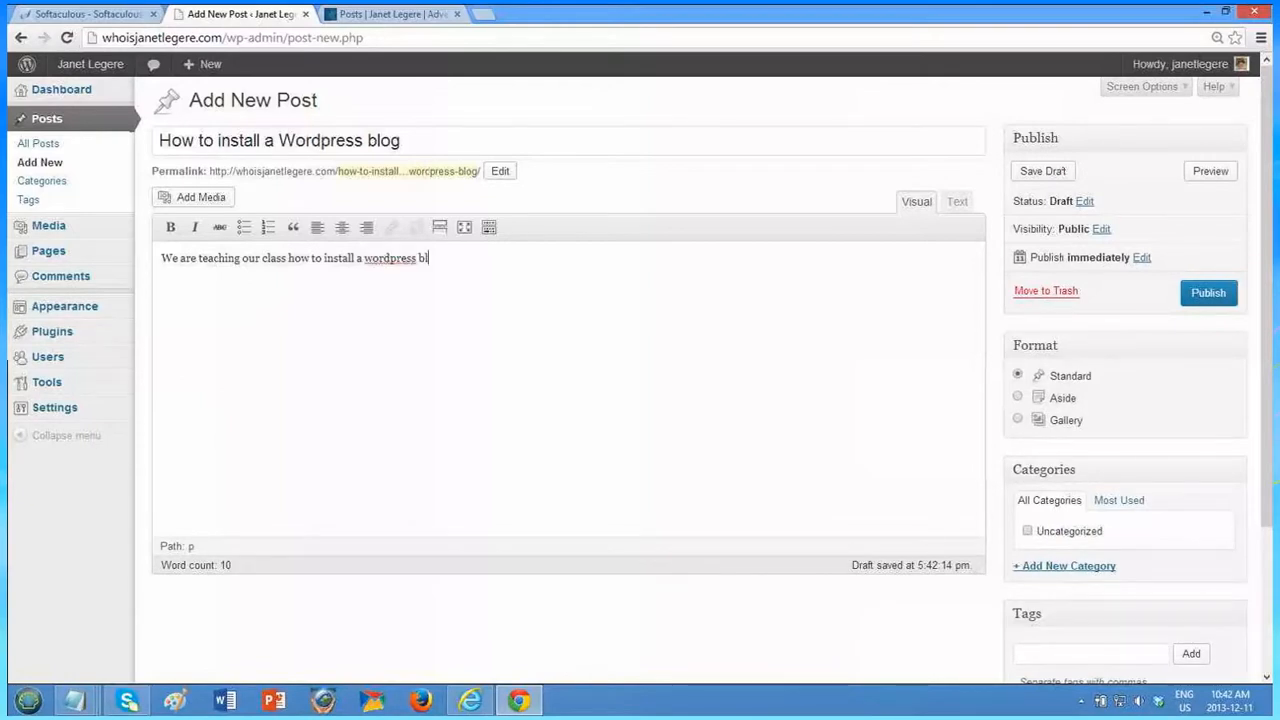
type("og.")
key("Return")
type("Click the video play button below to e")
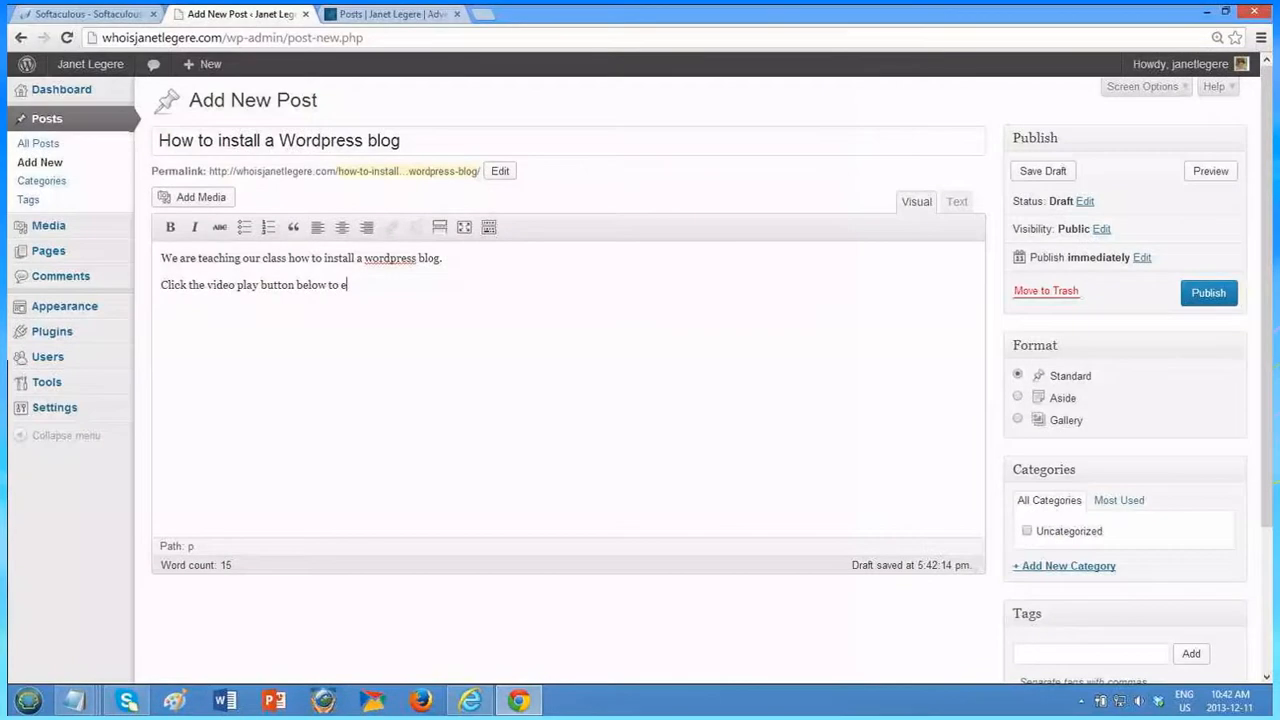
type("njoy this live replay.")
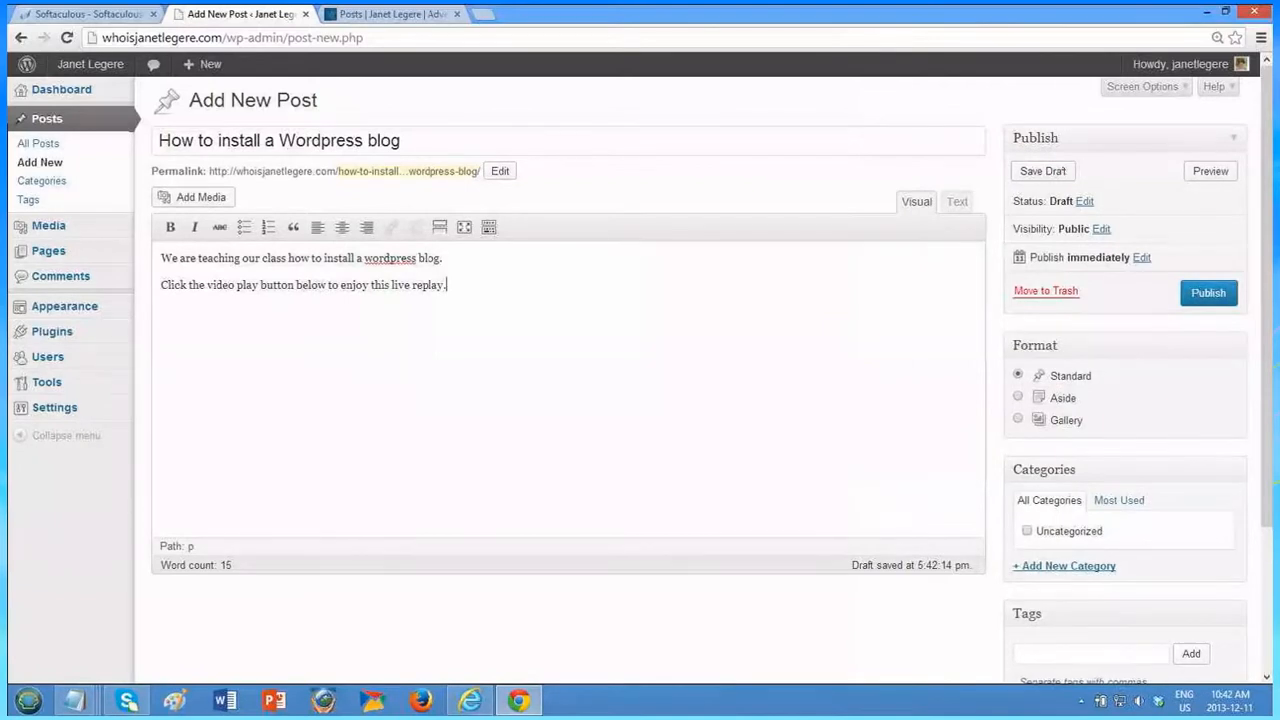
left_click(1208, 292)
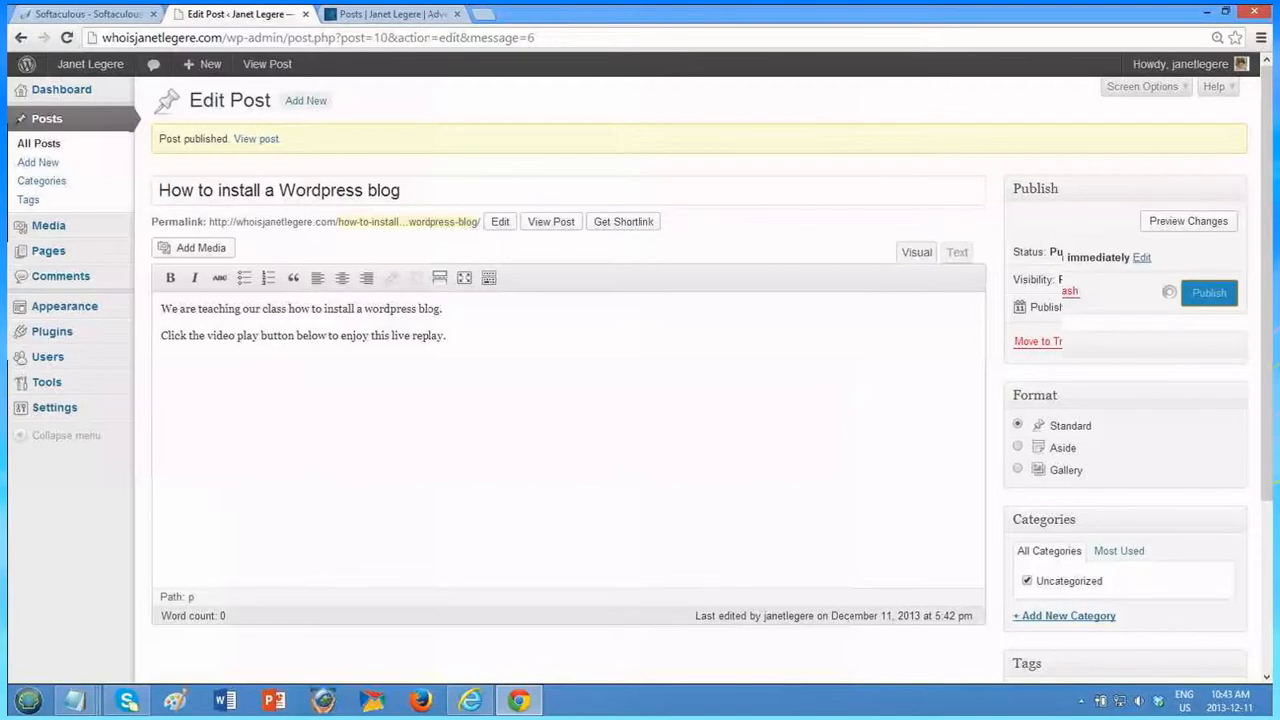
key("ctrl+Tab")
Reload the live blog, open the new post's own page, then switch to the meeting room
key("F5")
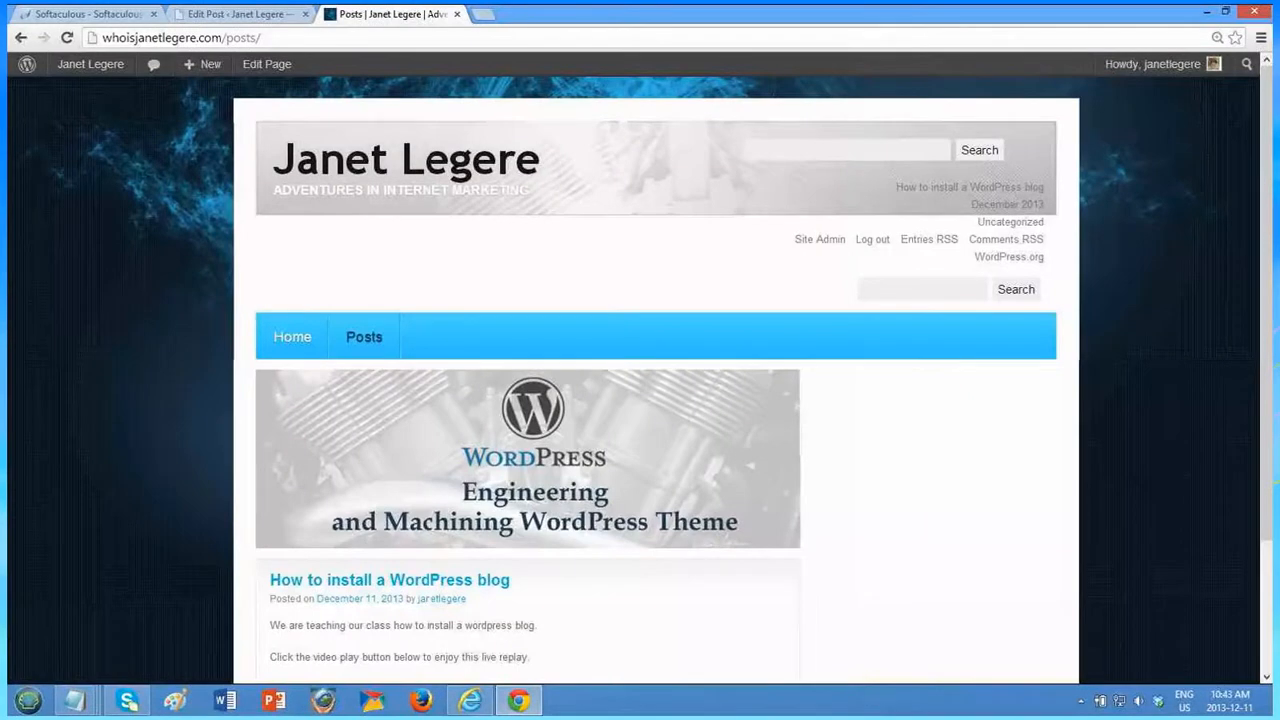
scroll(390, 407, "down", 3)
left_click(390, 407)
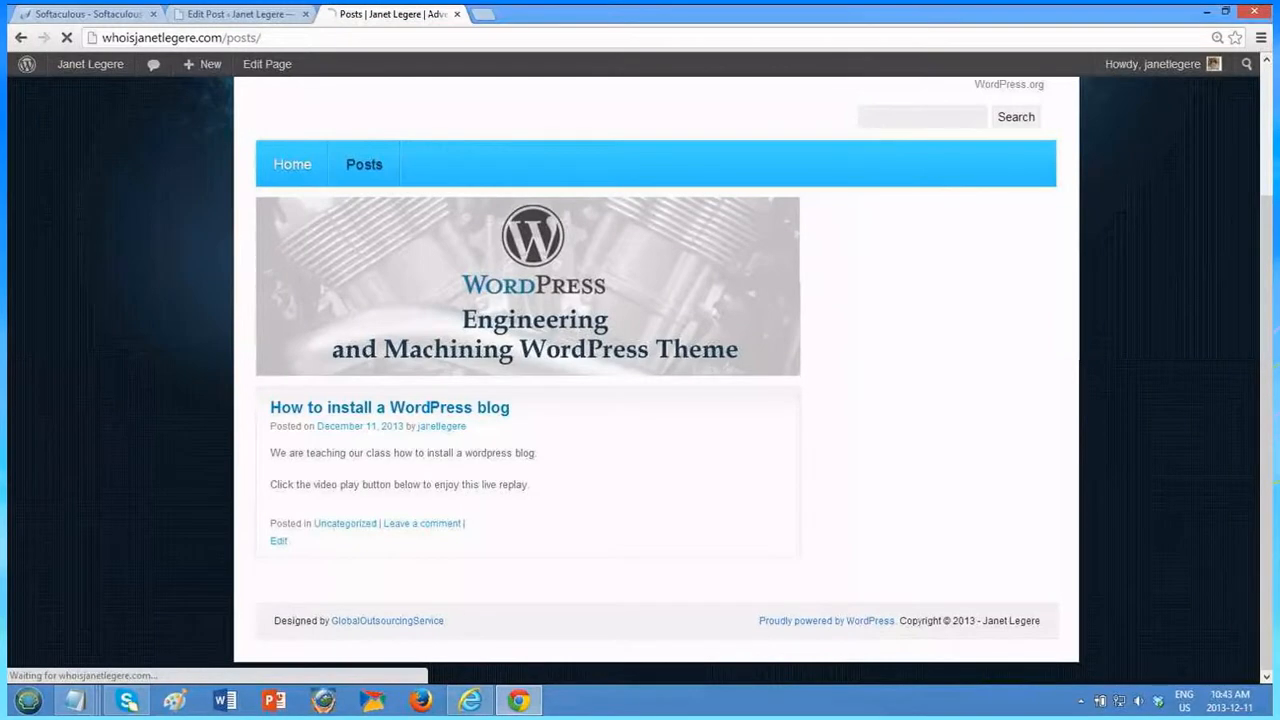
left_click_drag(412, 38, 171, 38)
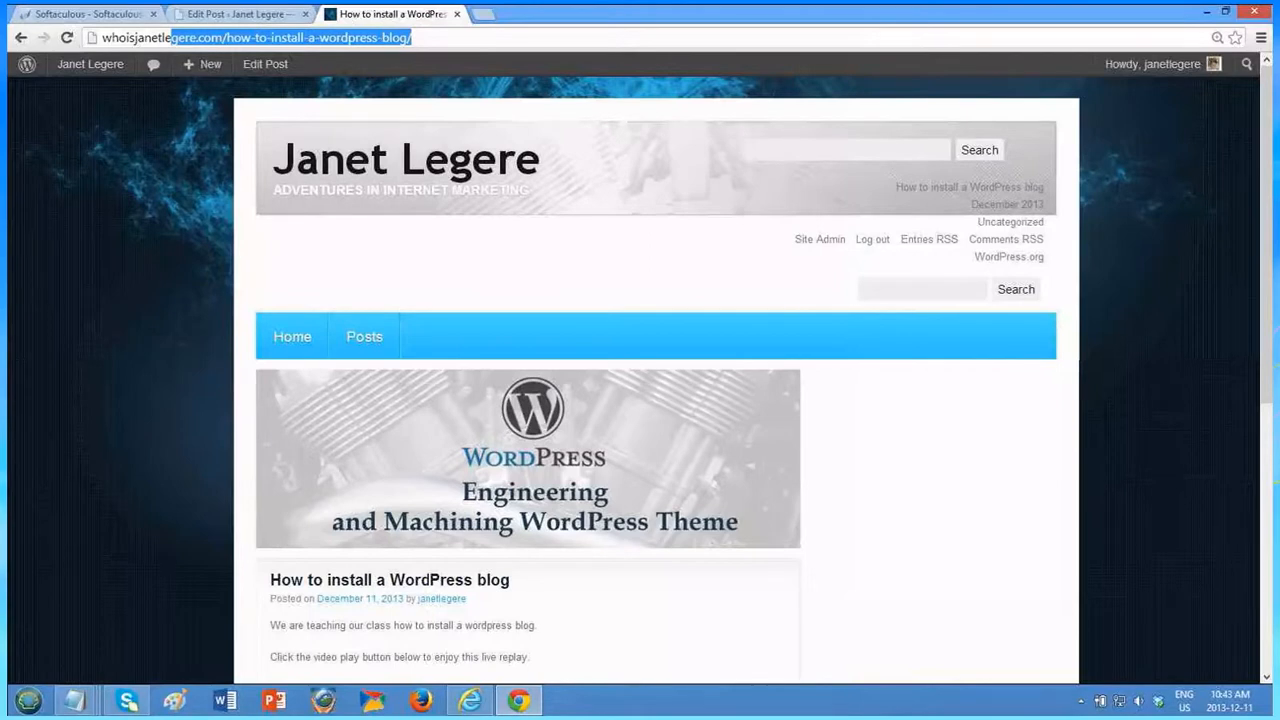
scroll(656, 380, "down", 3)
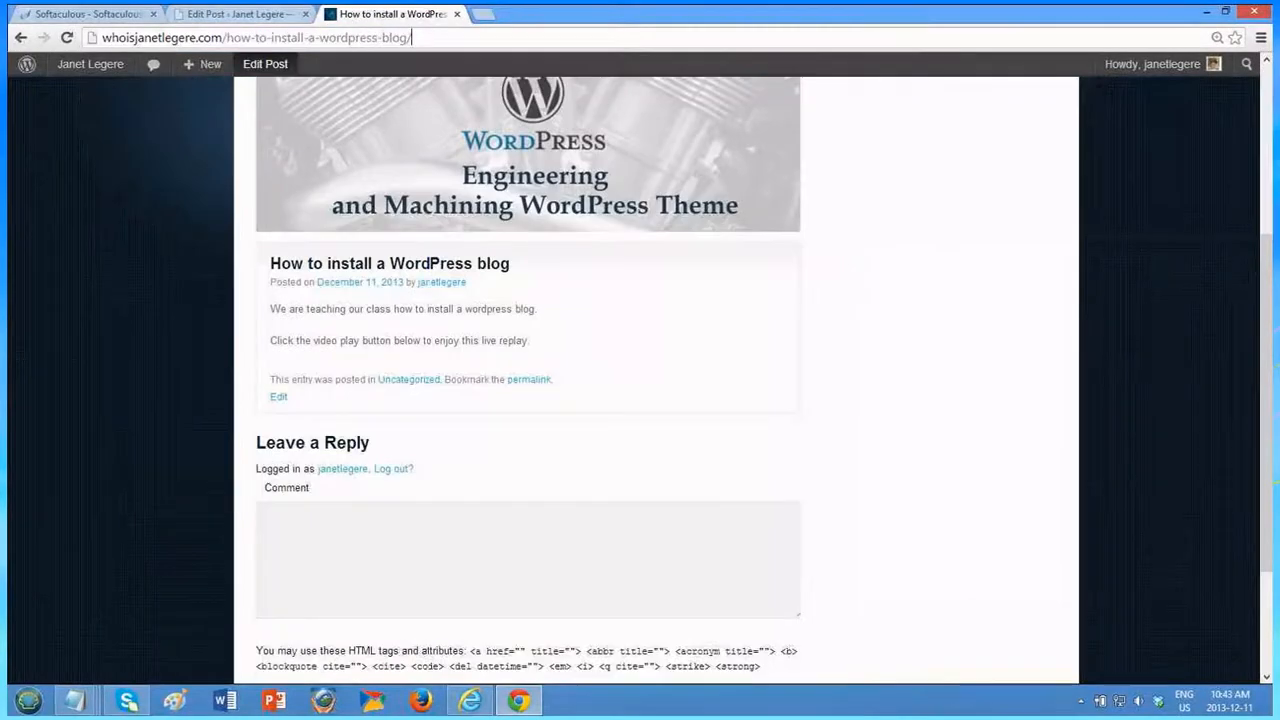
key("alt+Tab")
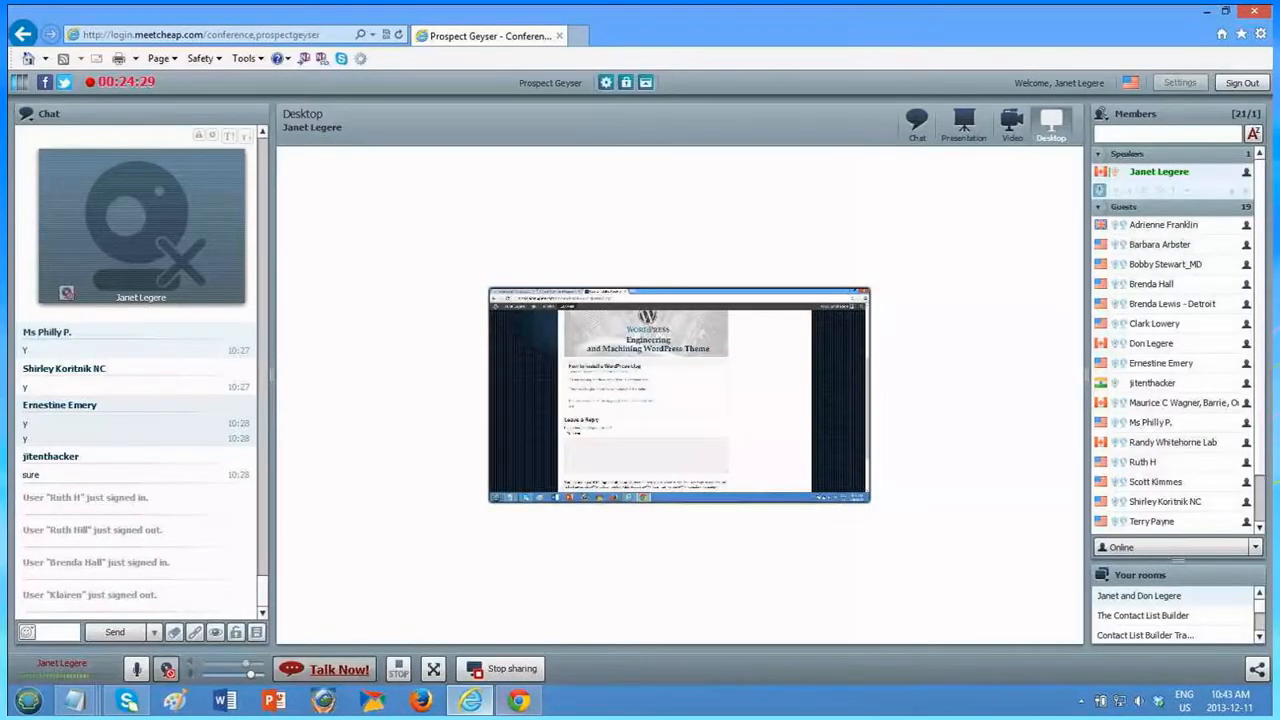
Return from the meeting room to the new post's Edit Post screen
key("alt+Tab")
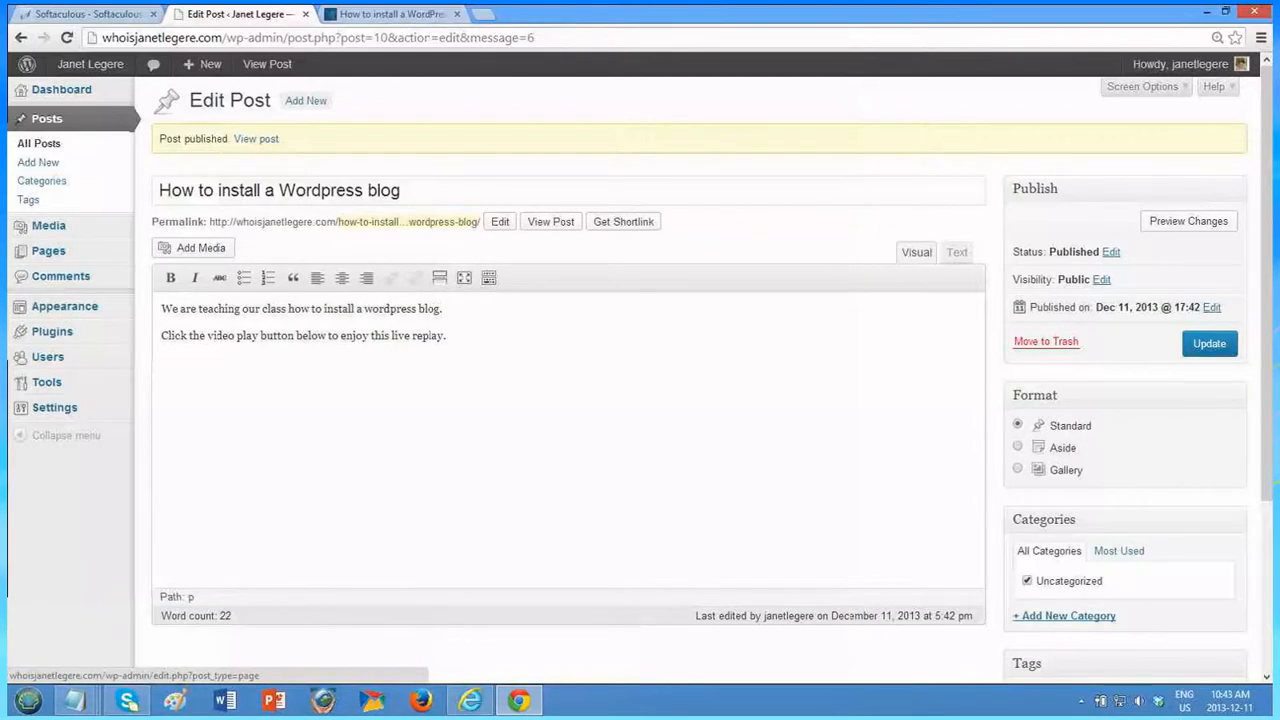
Open Appearance > Widgets, check the published post tab, and drag a Text widget toward the sidebar
mouse_move(64, 306)
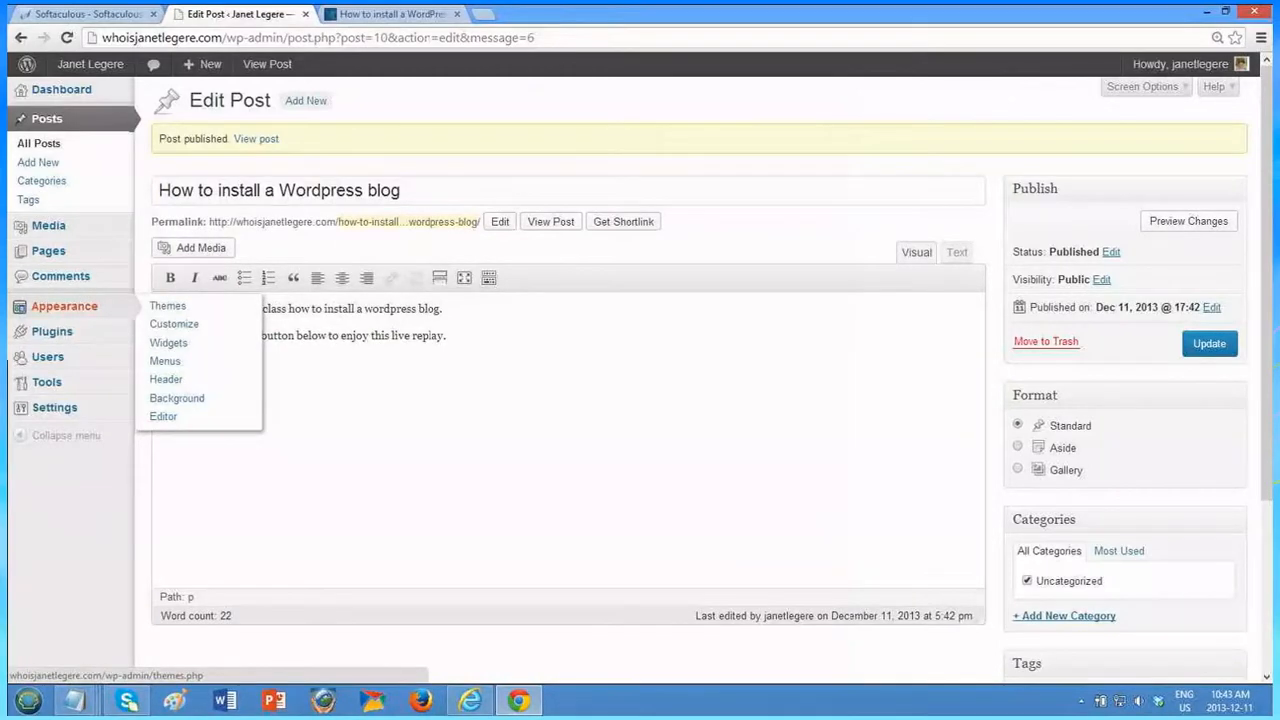
left_click(168, 342)
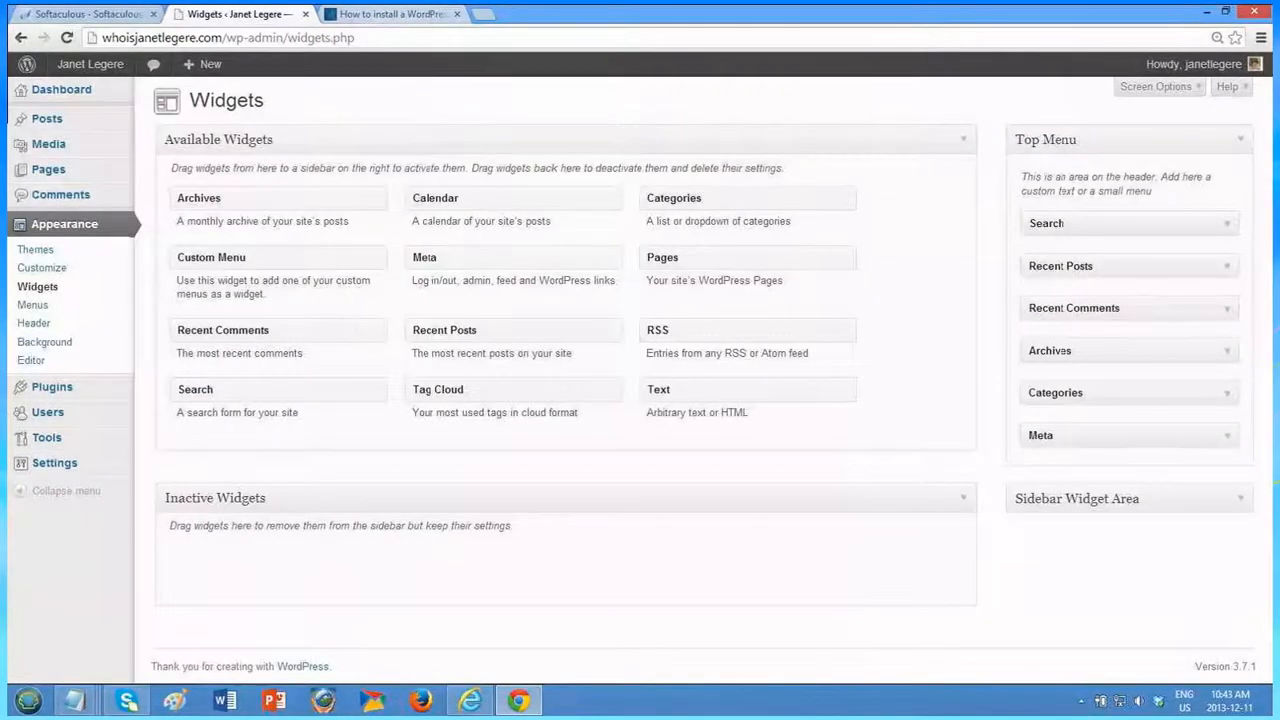
left_click(391, 14)
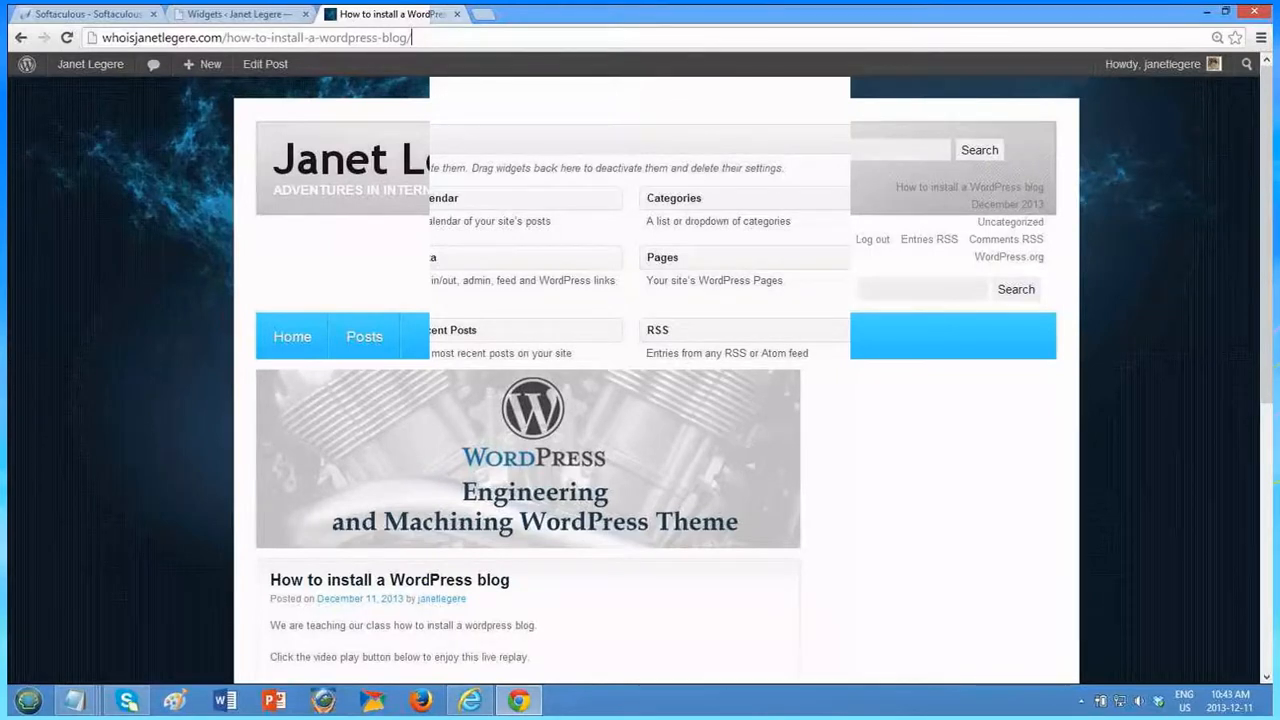
scroll(640, 380, "down", 5)
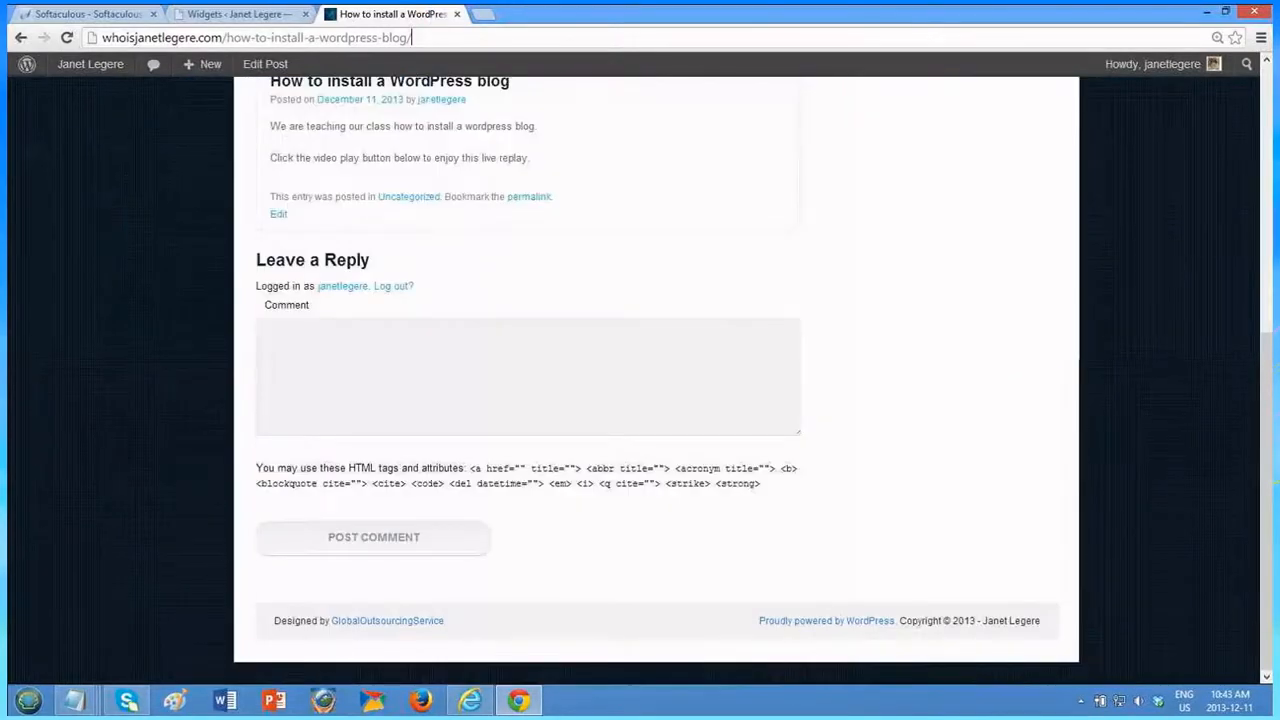
scroll(640, 380, "up", 5)
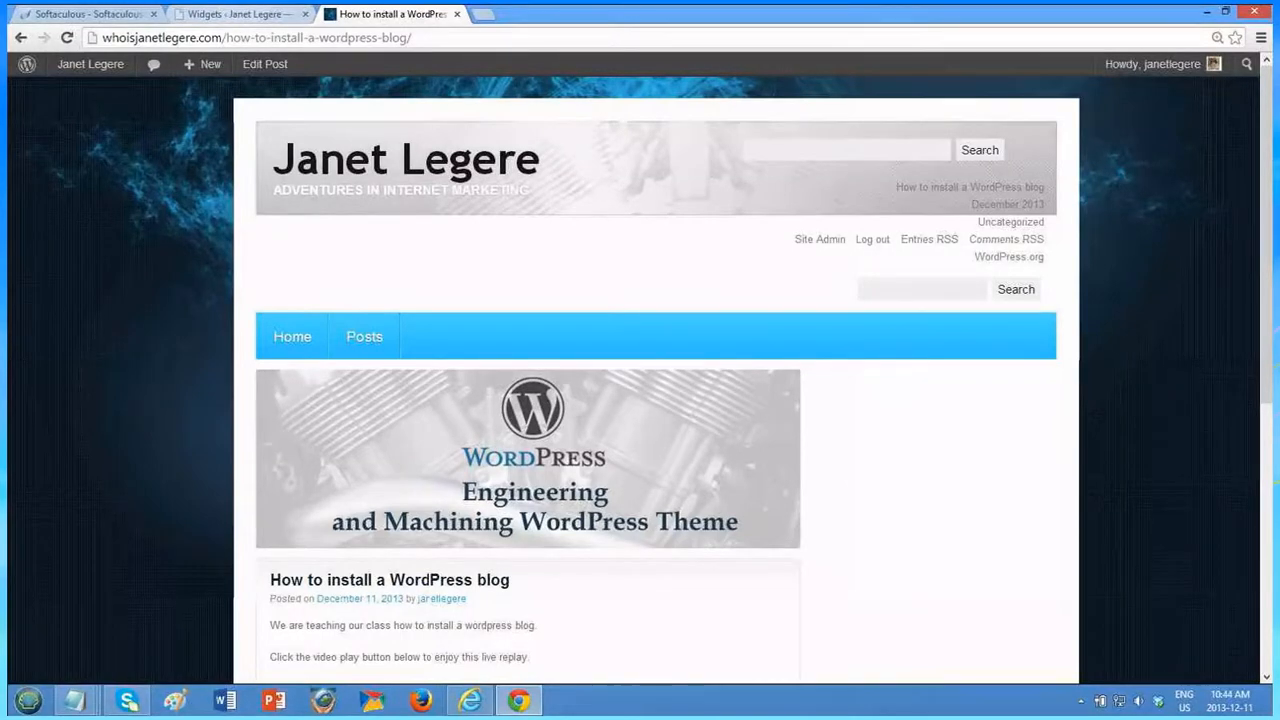
left_click(240, 14)
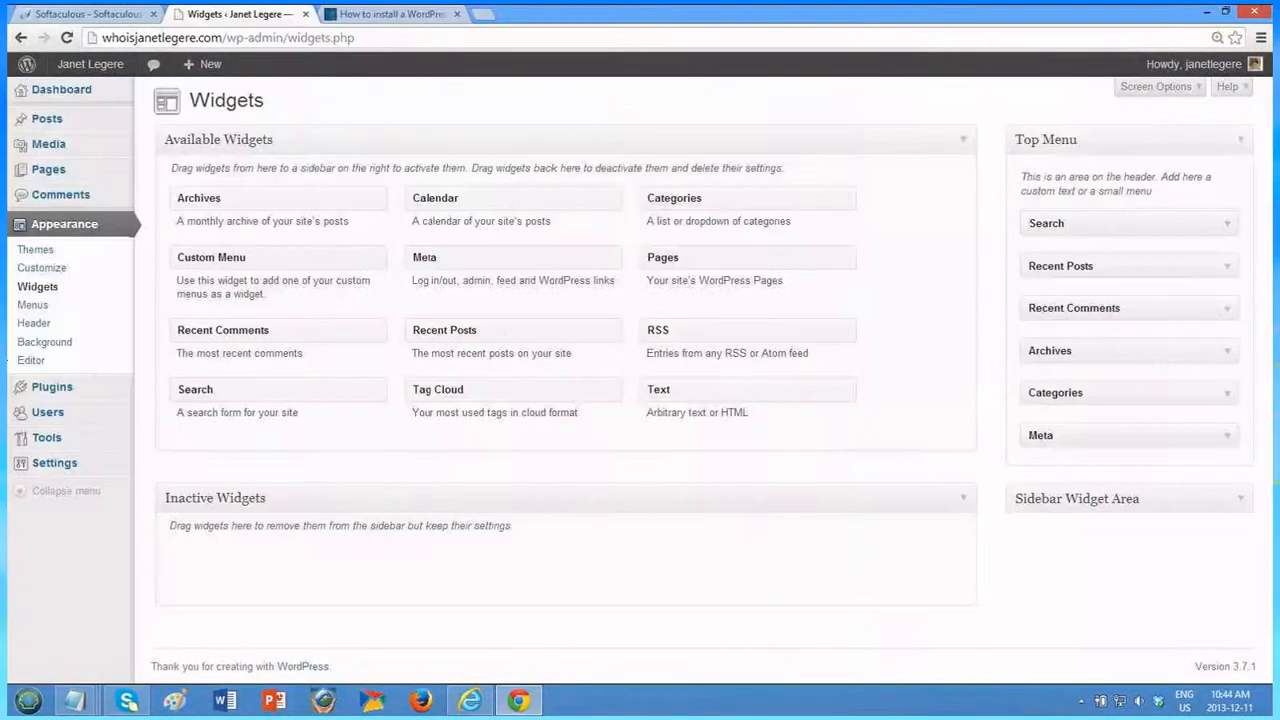
left_click_drag(704, 390, 1090, 550)
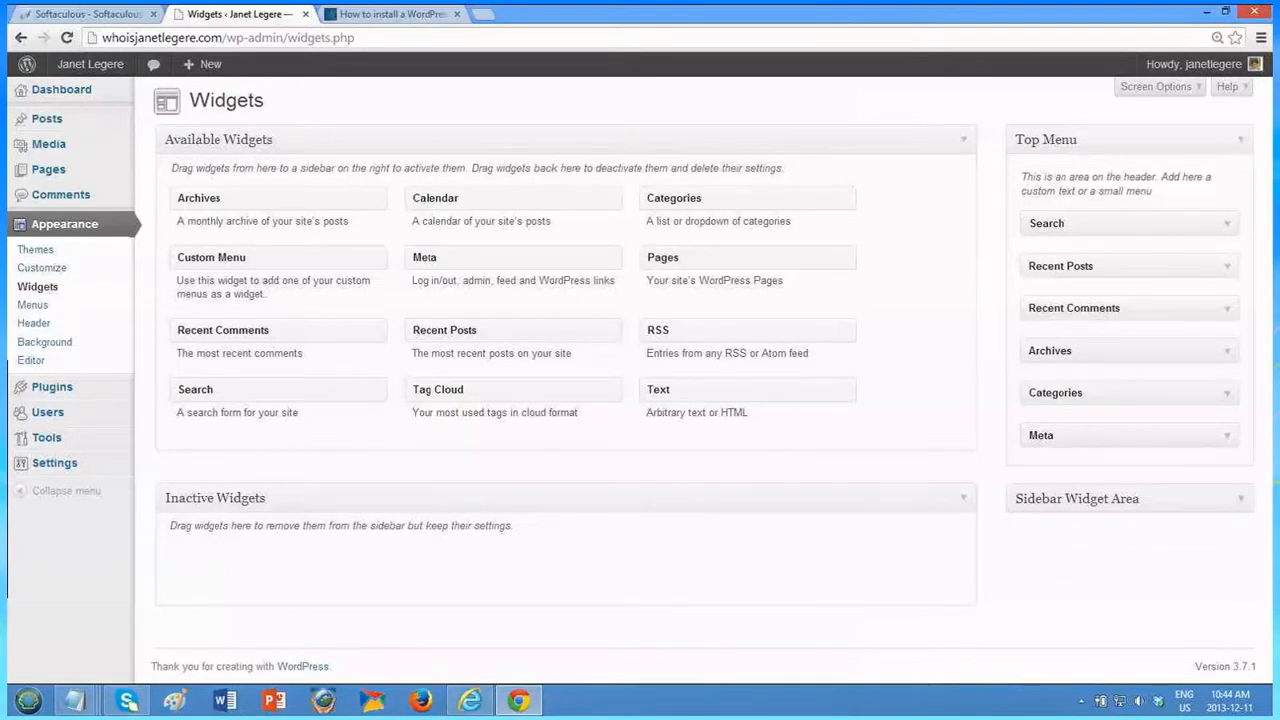
Add a 'Subscribe for Webinar Reminders' Text widget with the optin form code, save, and view it
left_click(1240, 499)
left_click_drag(745, 390, 1085, 545)
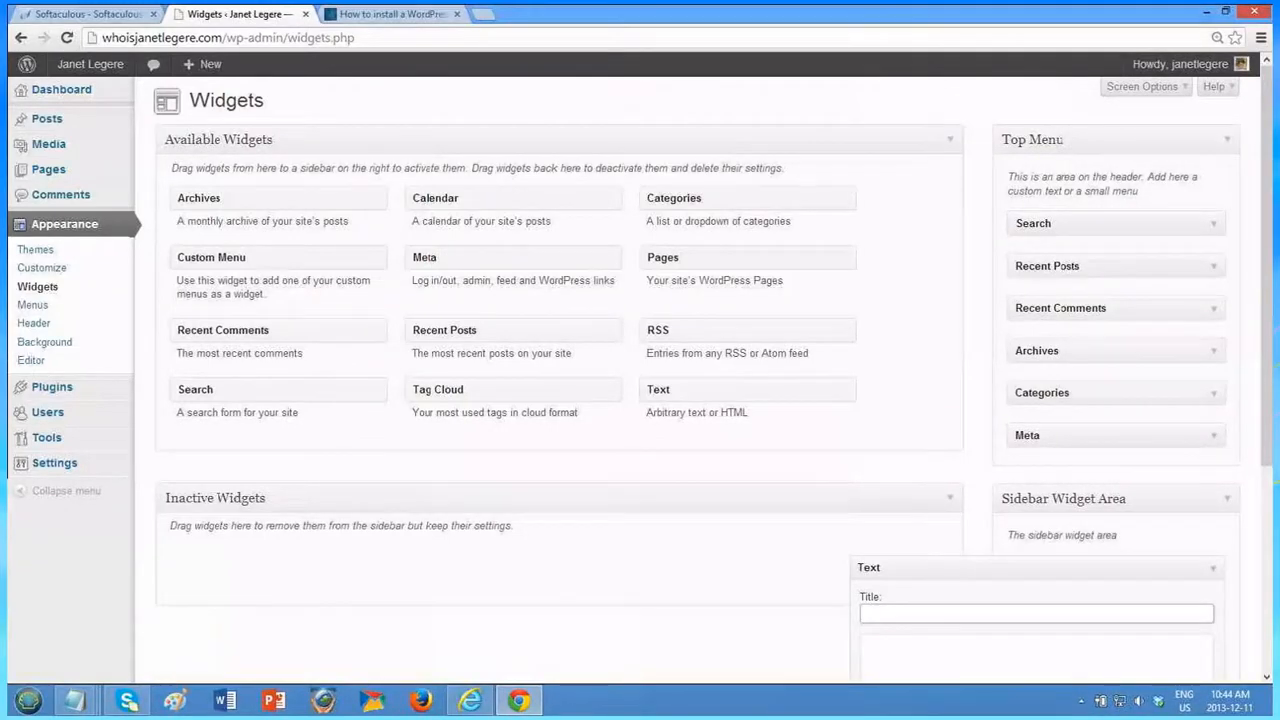
type("Subscribe ")
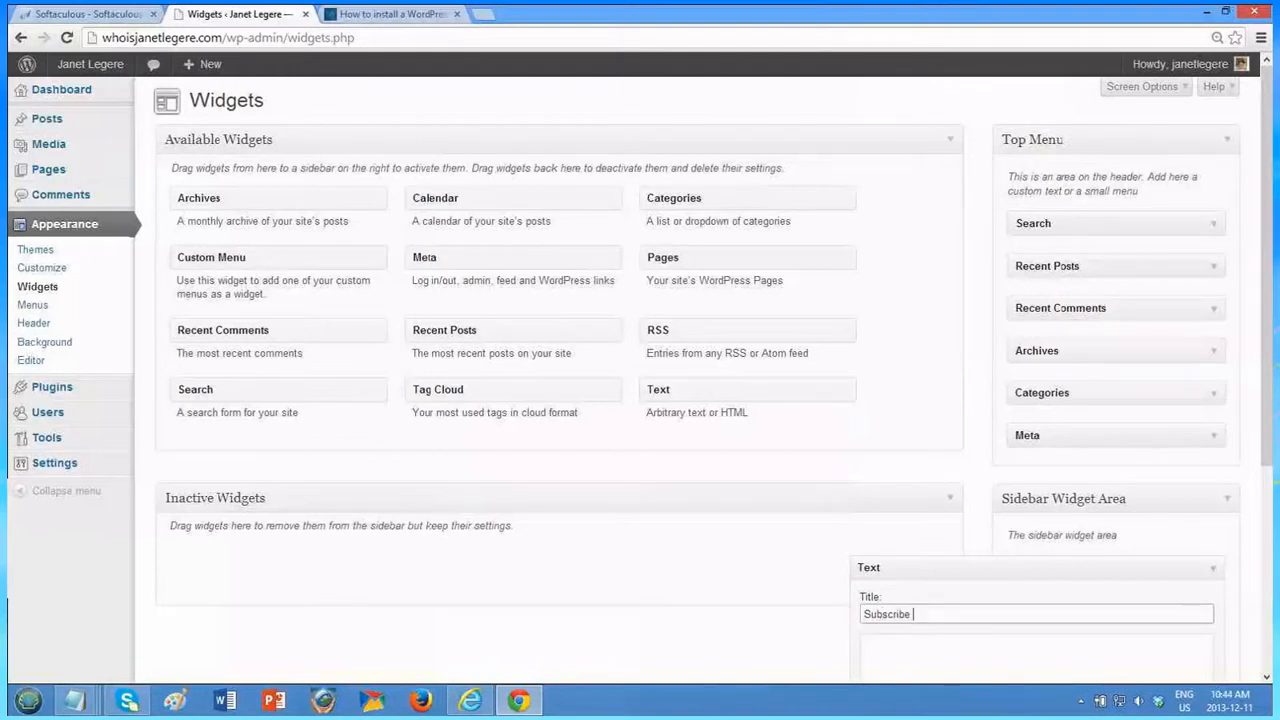
type("for Webinar Reminders")
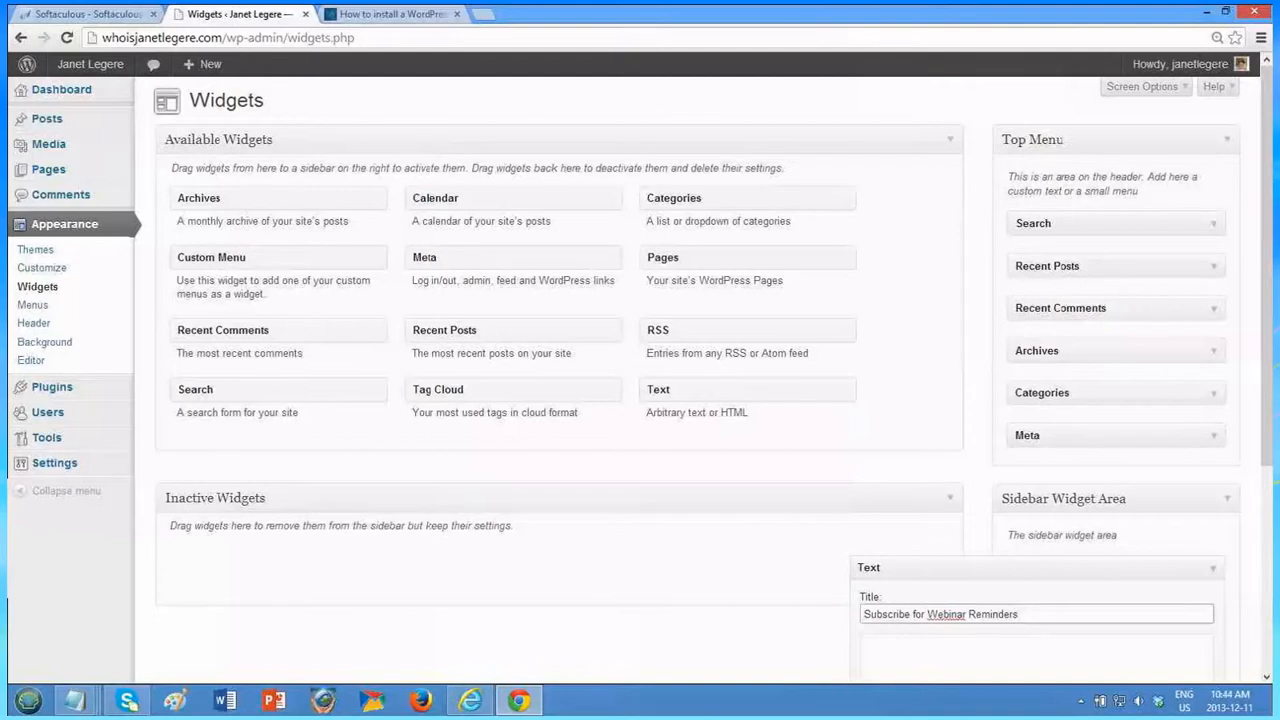
key("alt+Tab")
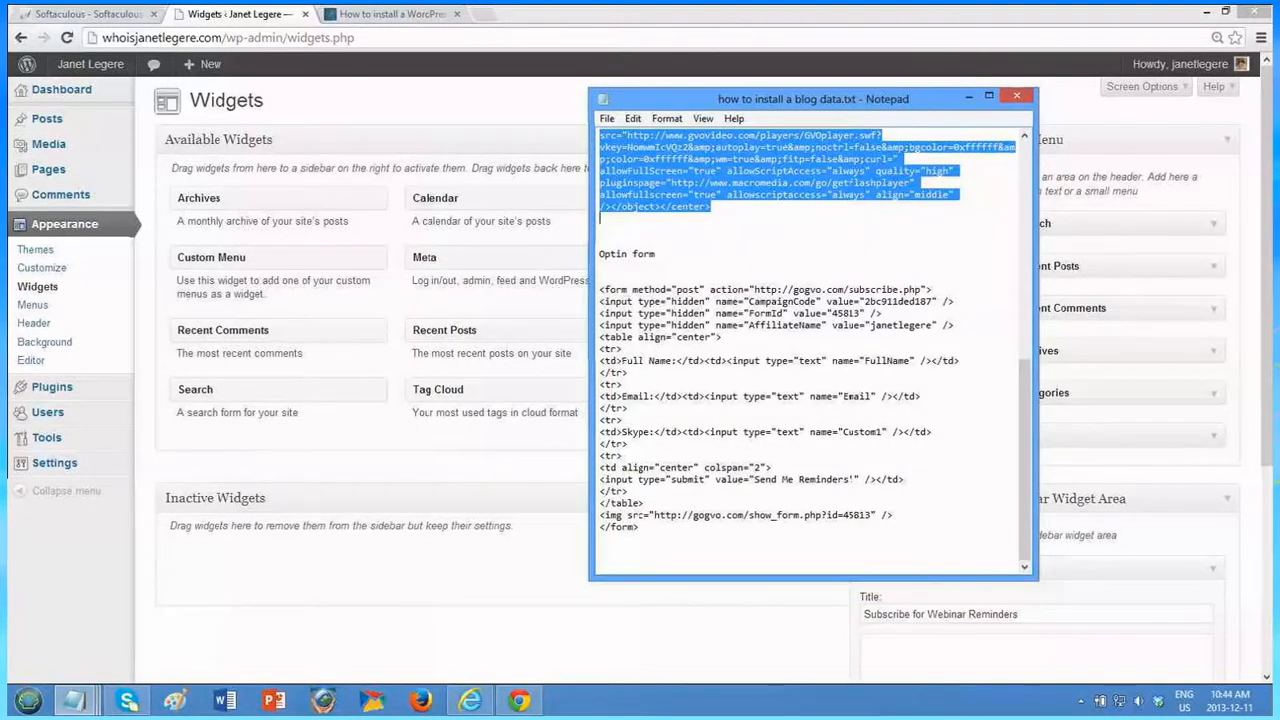
left_click_drag(600, 289, 602, 562)
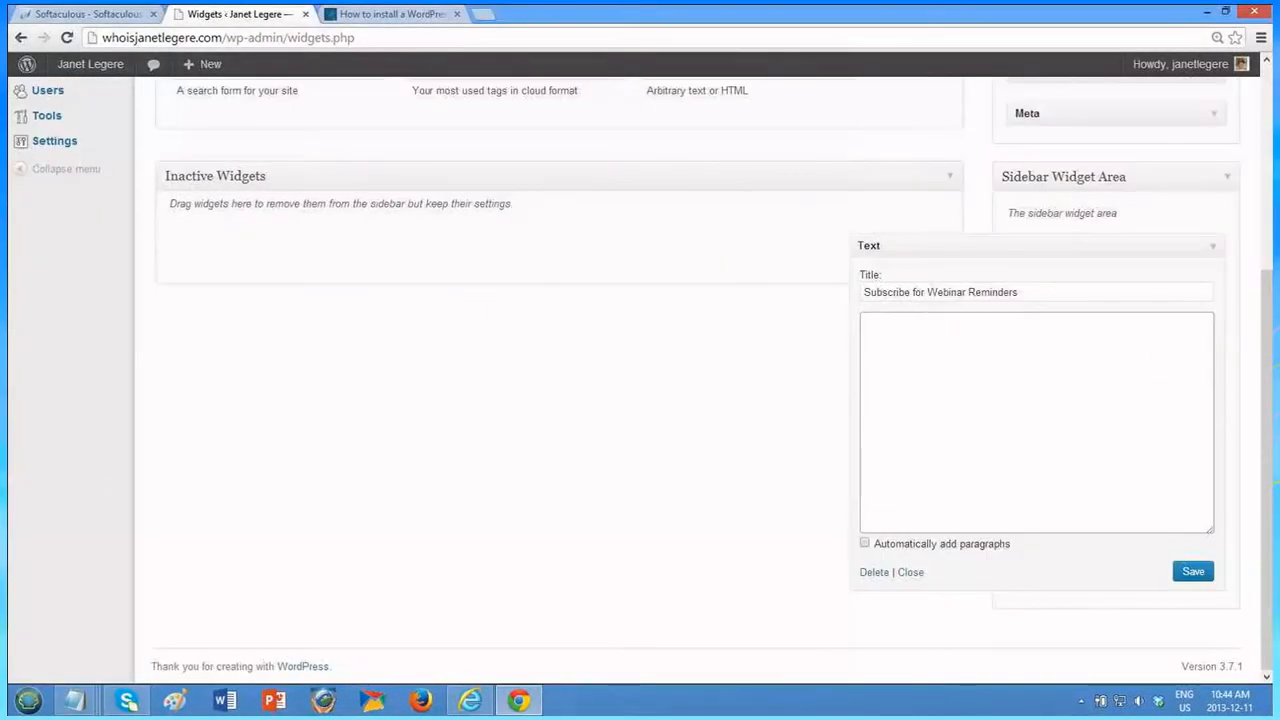
key("ctrl+v")
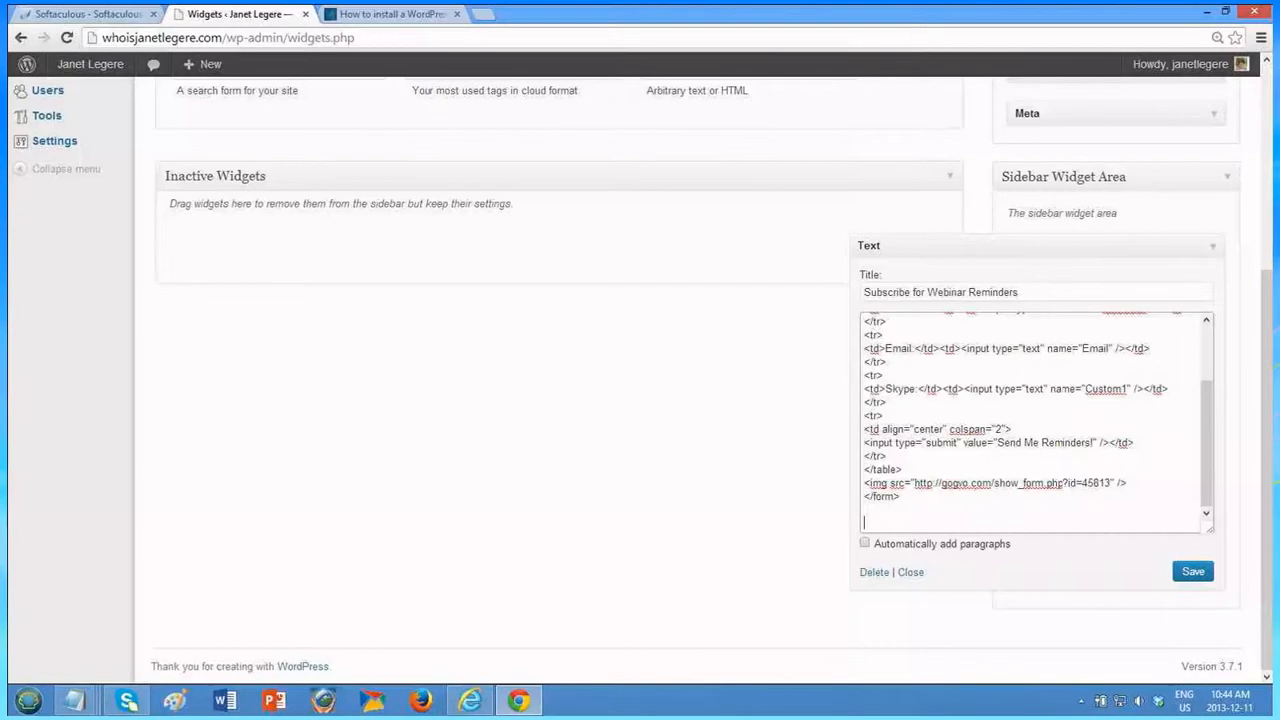
left_click(1193, 572)
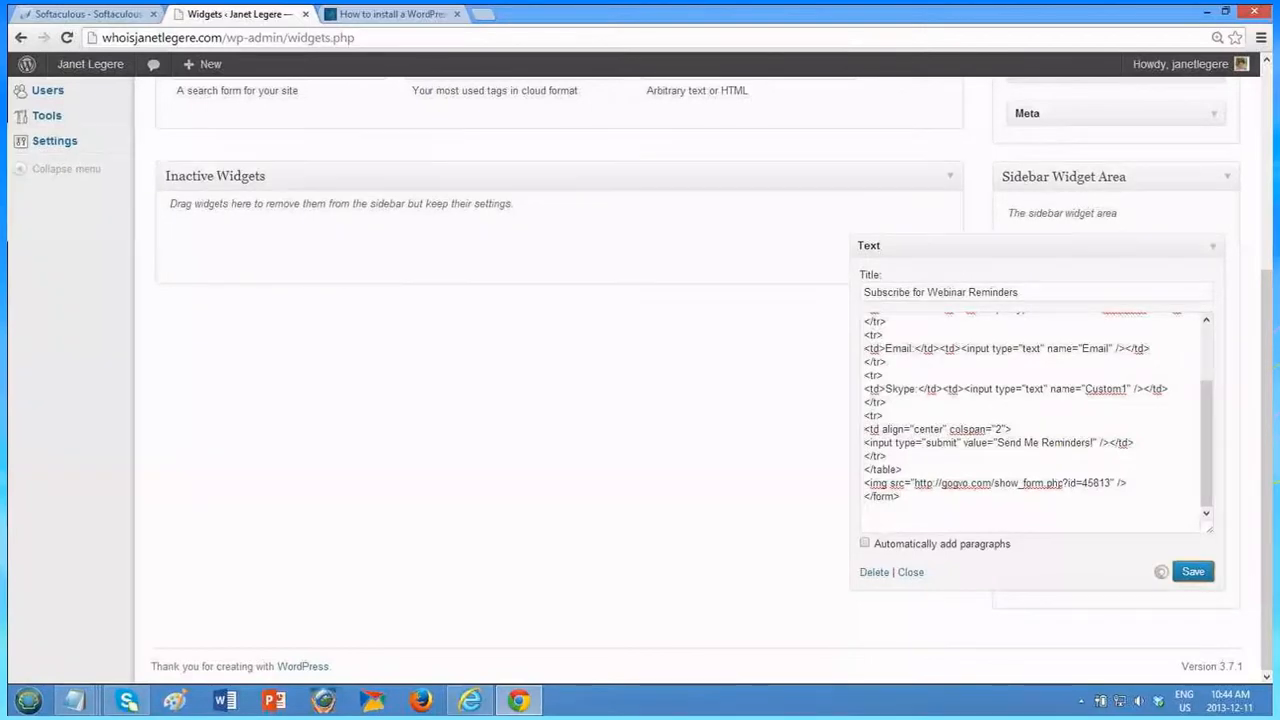
left_click(391, 14)
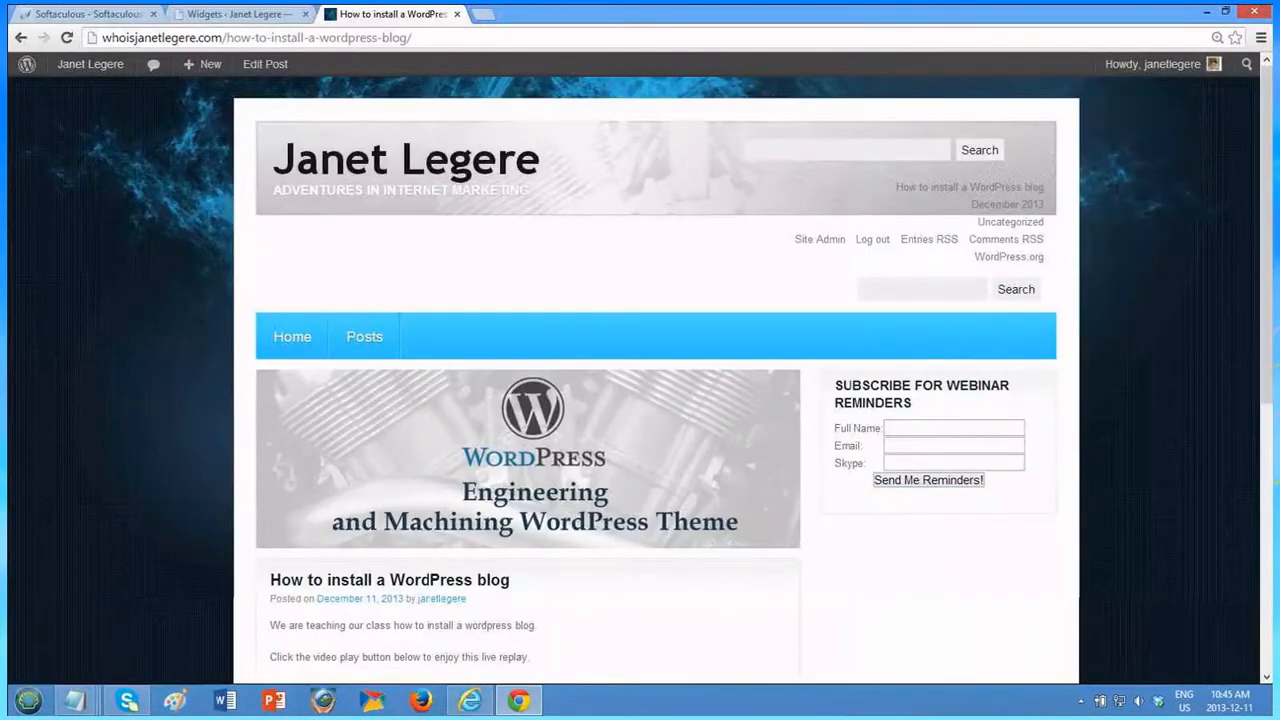
Try the Full Name field of the new webinar form, then return to the Widgets page
left_click(953, 428)
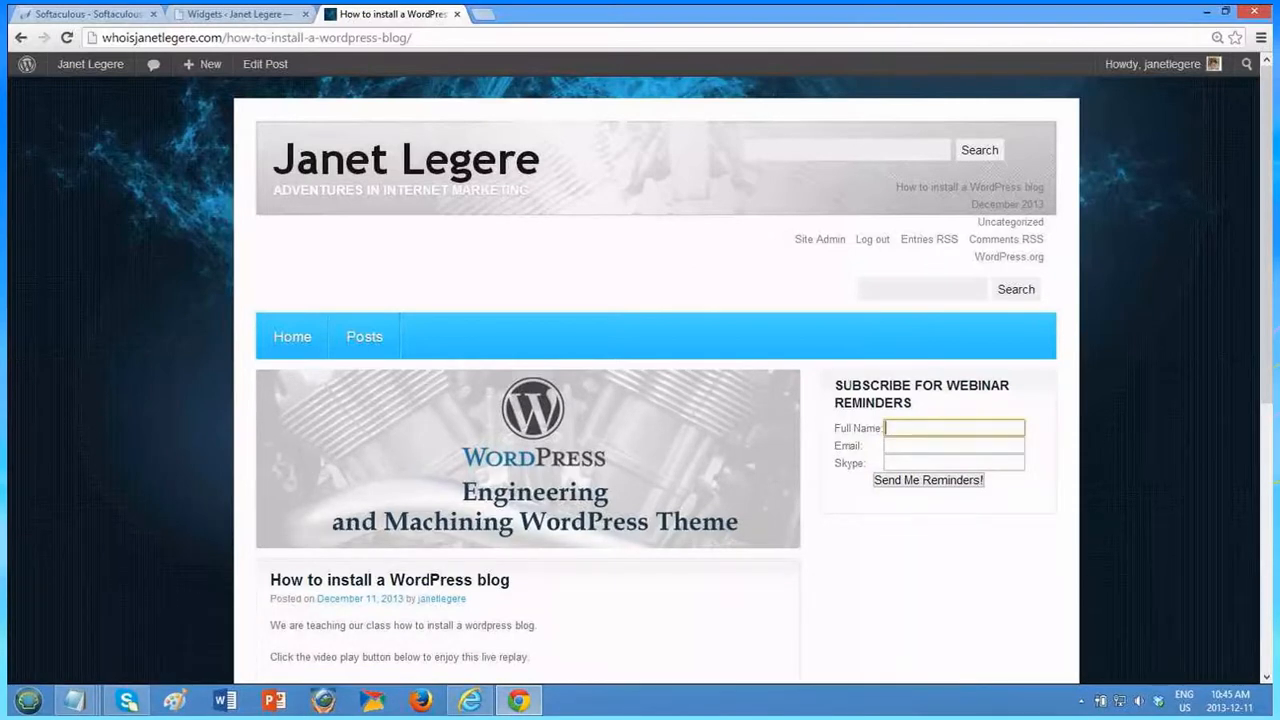
mouse_move(203, 64)
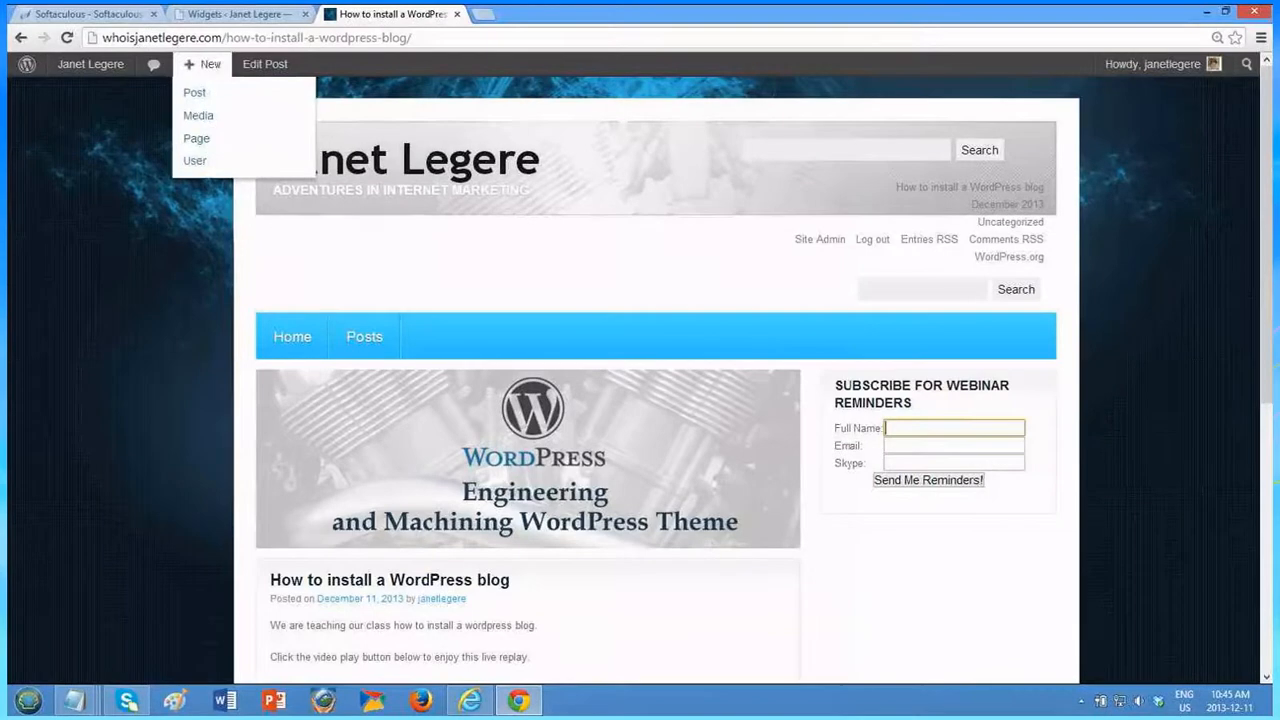
left_click(240, 14)
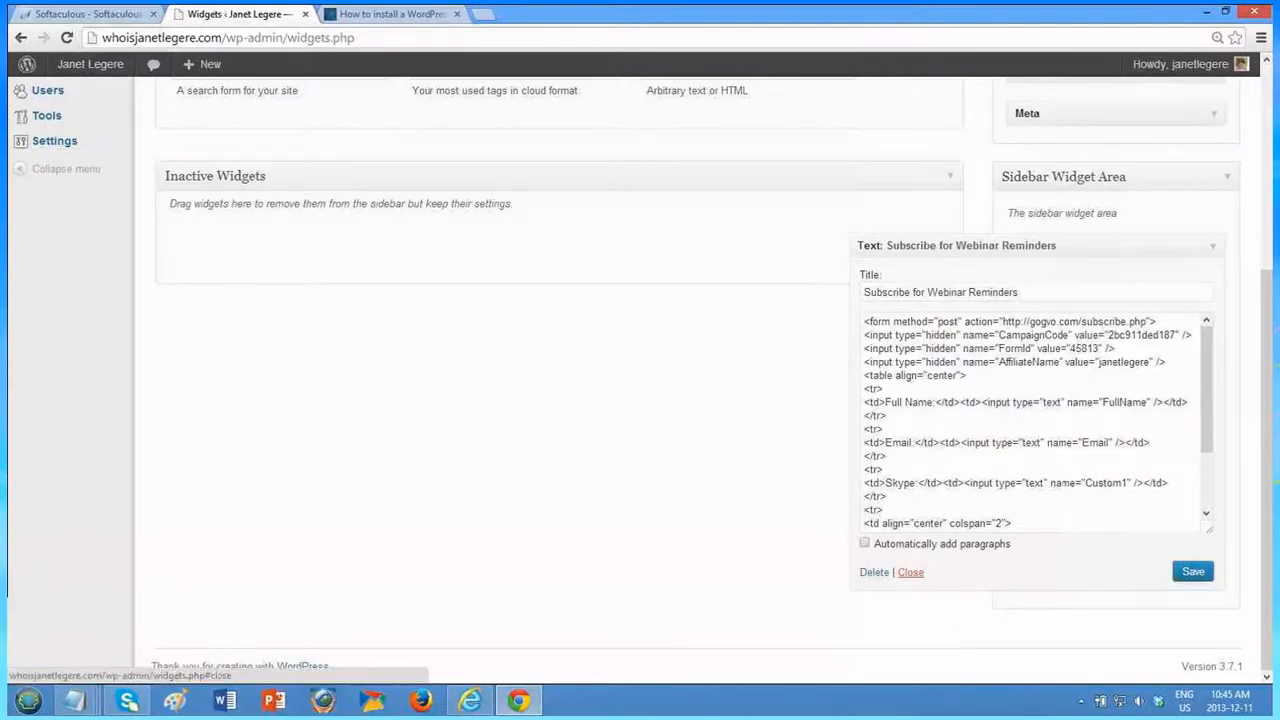
Collapse the Subscribe widget and add a new sidebar Text widget titled 'Work With' plus the owner's name
left_click(910, 572)
left_click_drag(1040, 646, 1031, 596)
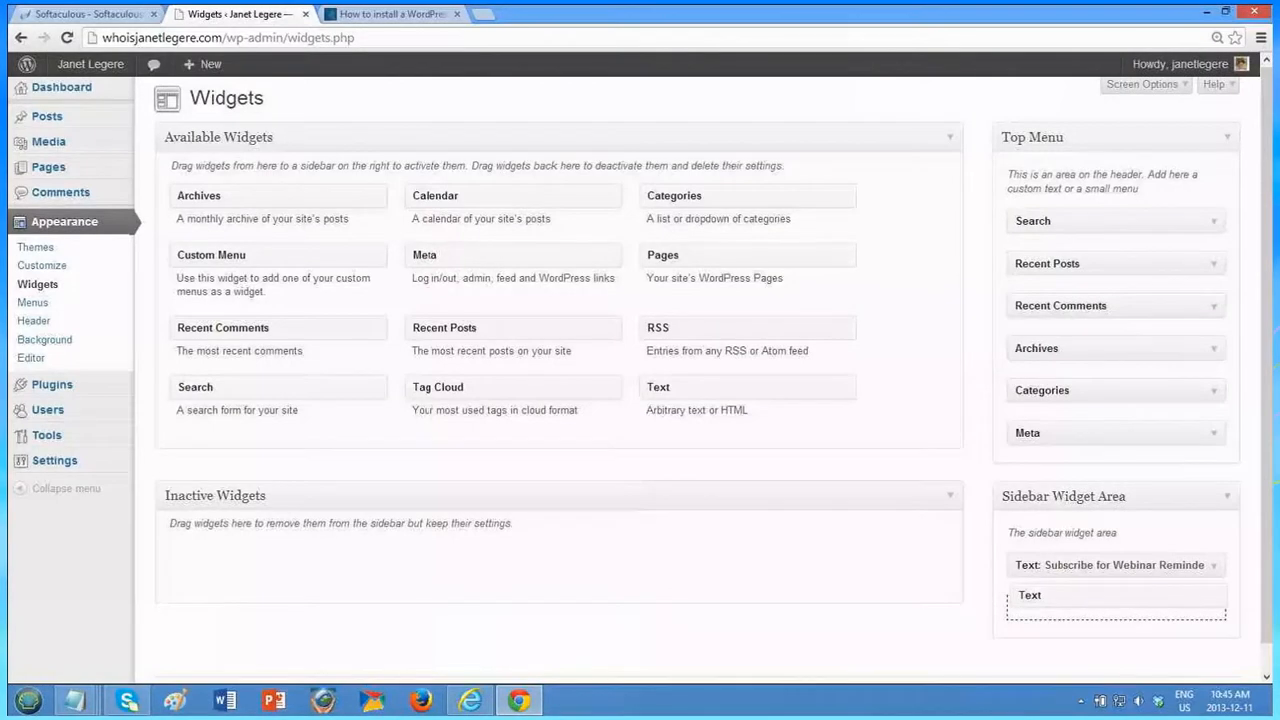
left_click_drag(1031, 596, 1031, 596)
left_click(940, 292)
type("Work wio")
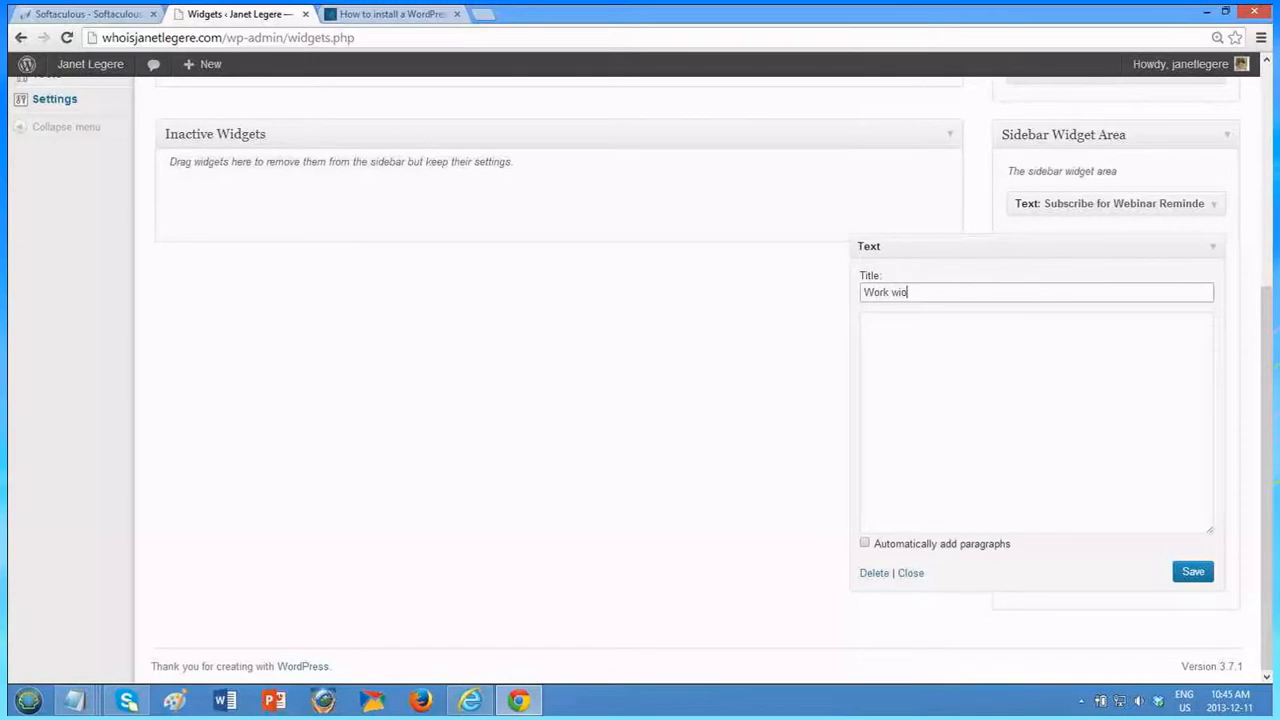
key("BackSpace")
key("BackSpace")
key("BackSpace")
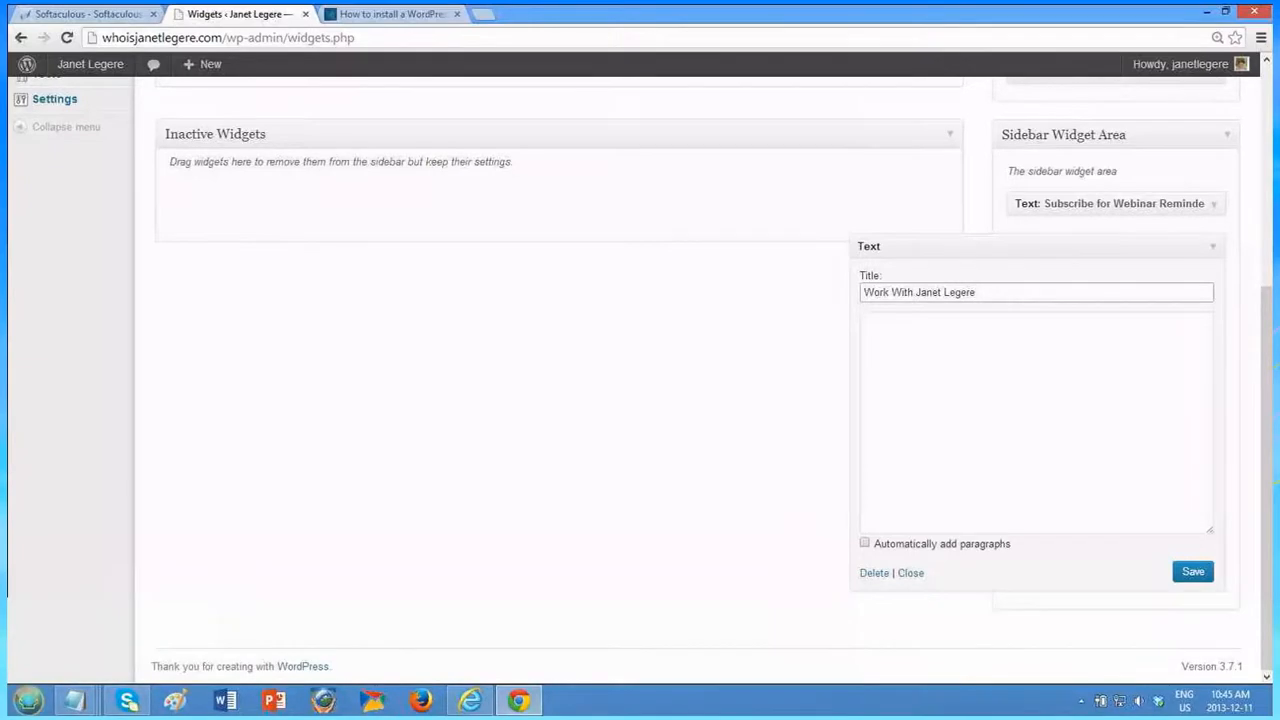
Copy the Work With banner HTML from the blog data notes into the widget content
left_click(75, 700)
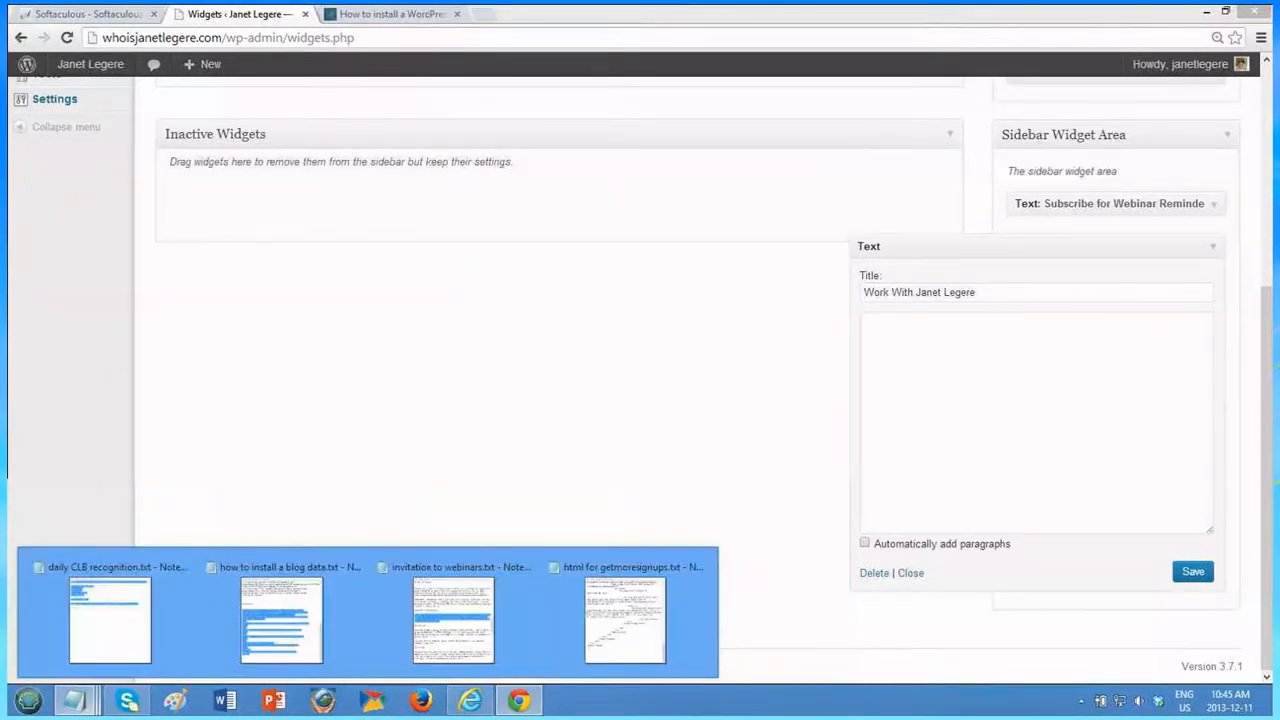
left_click(282, 620)
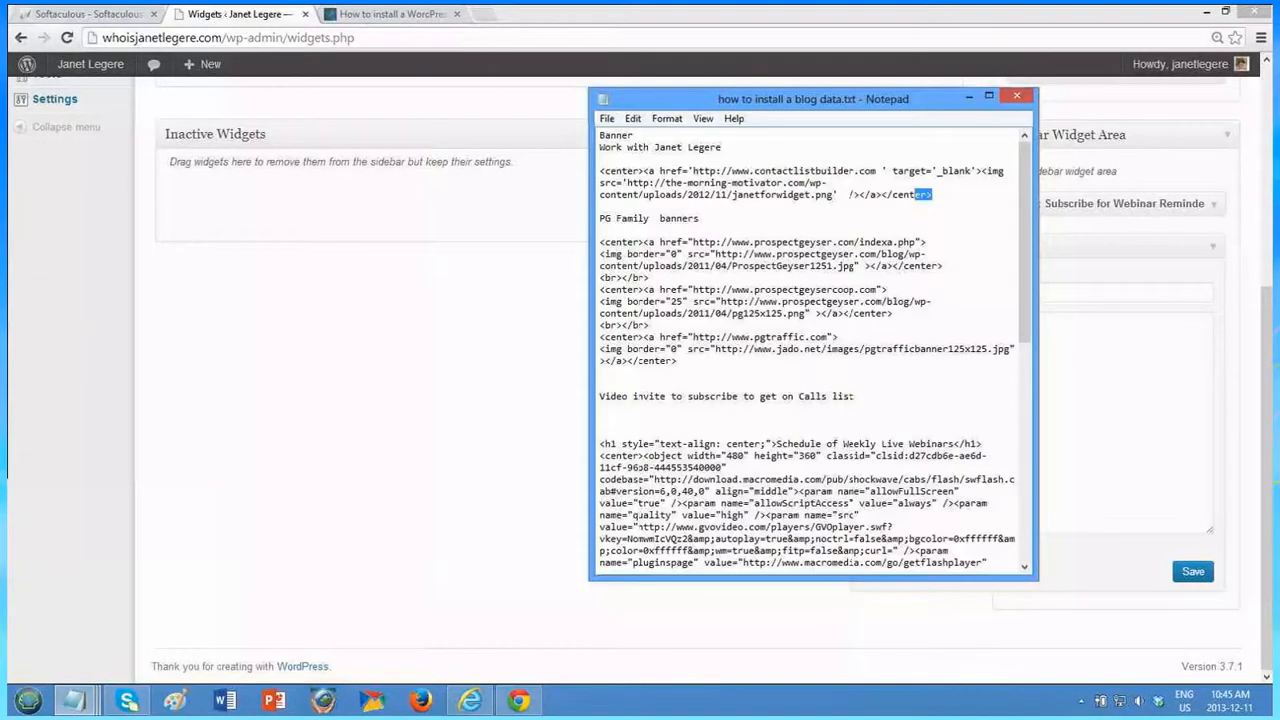
left_click_drag(932, 195, 599, 170)
key("ctrl+c")
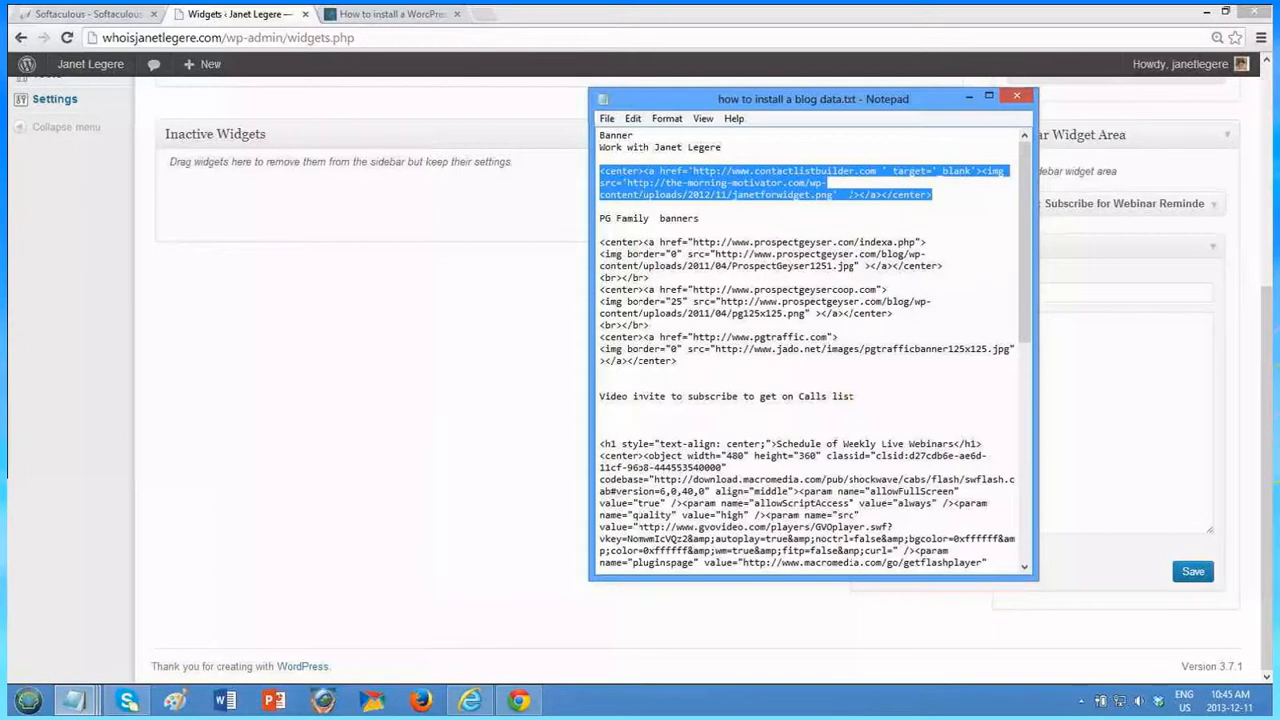
key("alt+Tab")
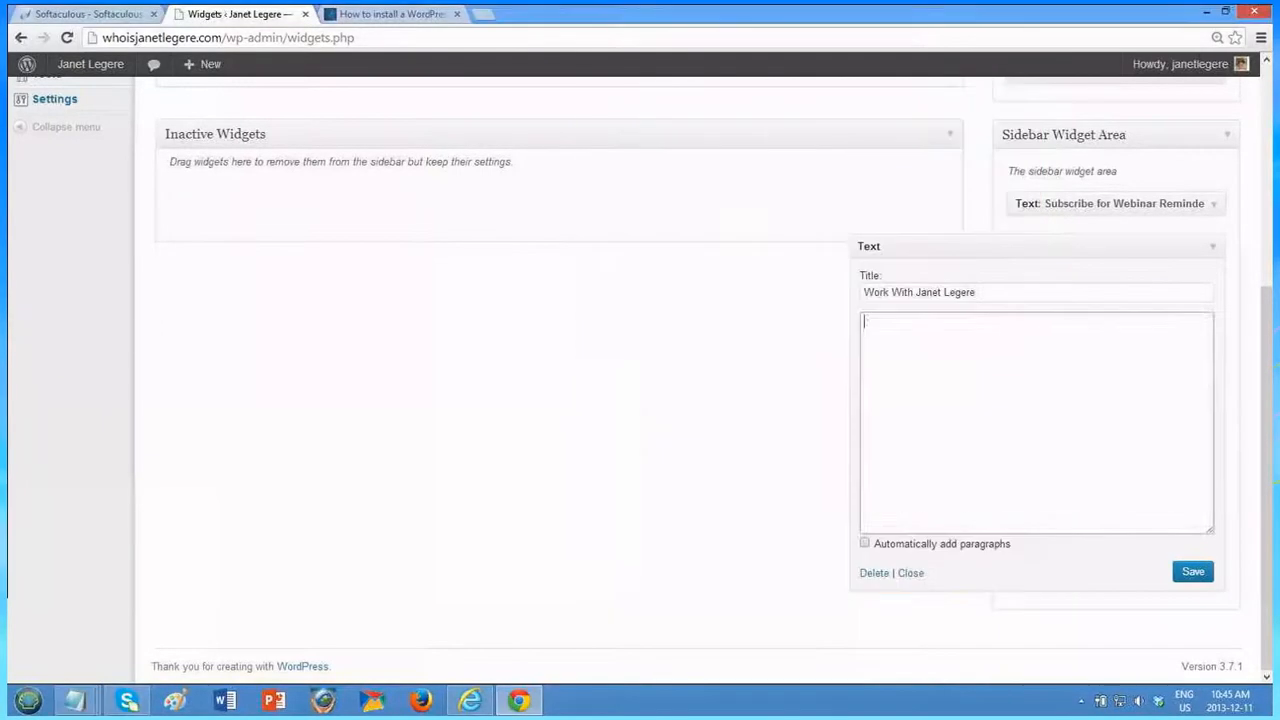
key("ctrl+v")
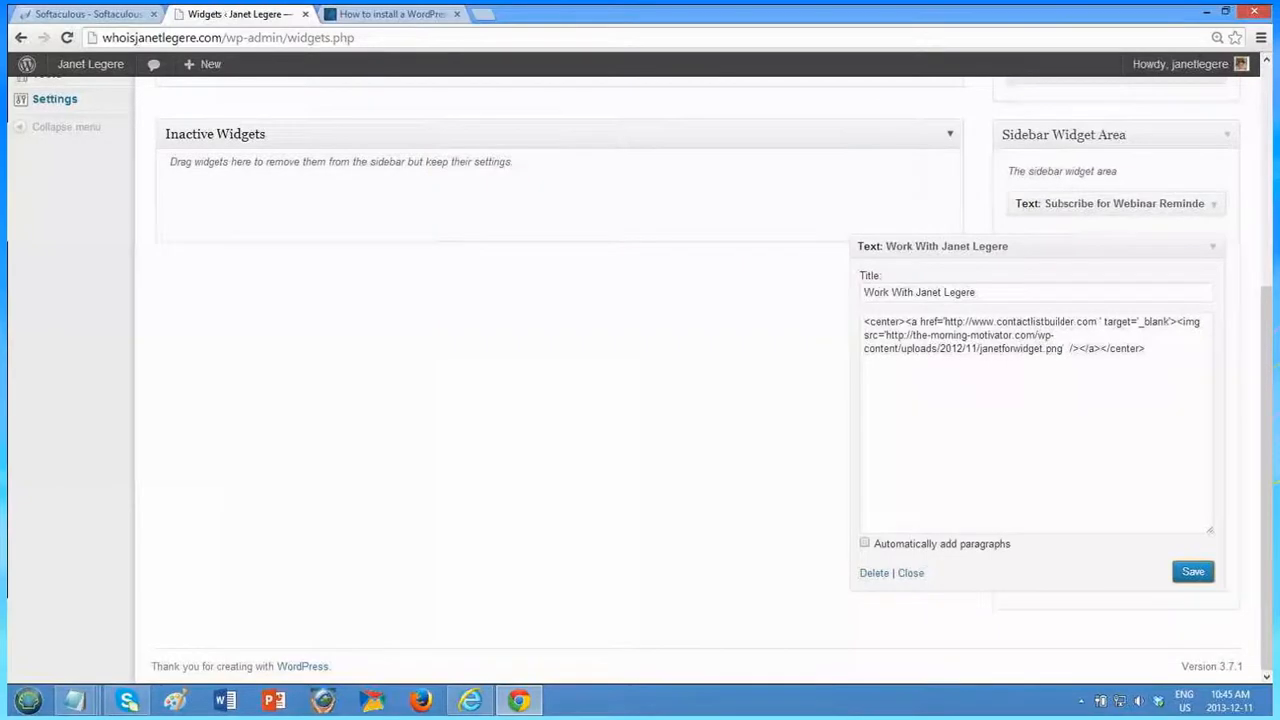
key("ctrl+Tab")
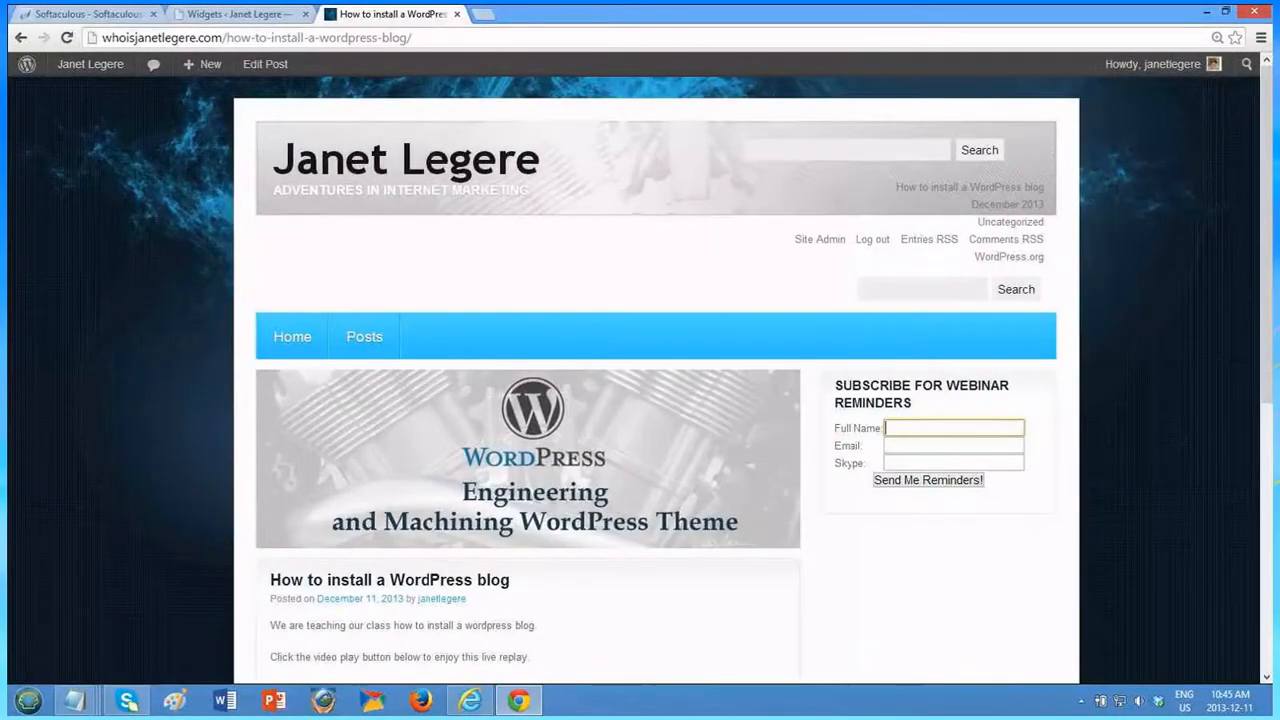
Reload the blog post to check the Work With photo banner in the sidebar, then return to Widgets
left_click(90, 64)
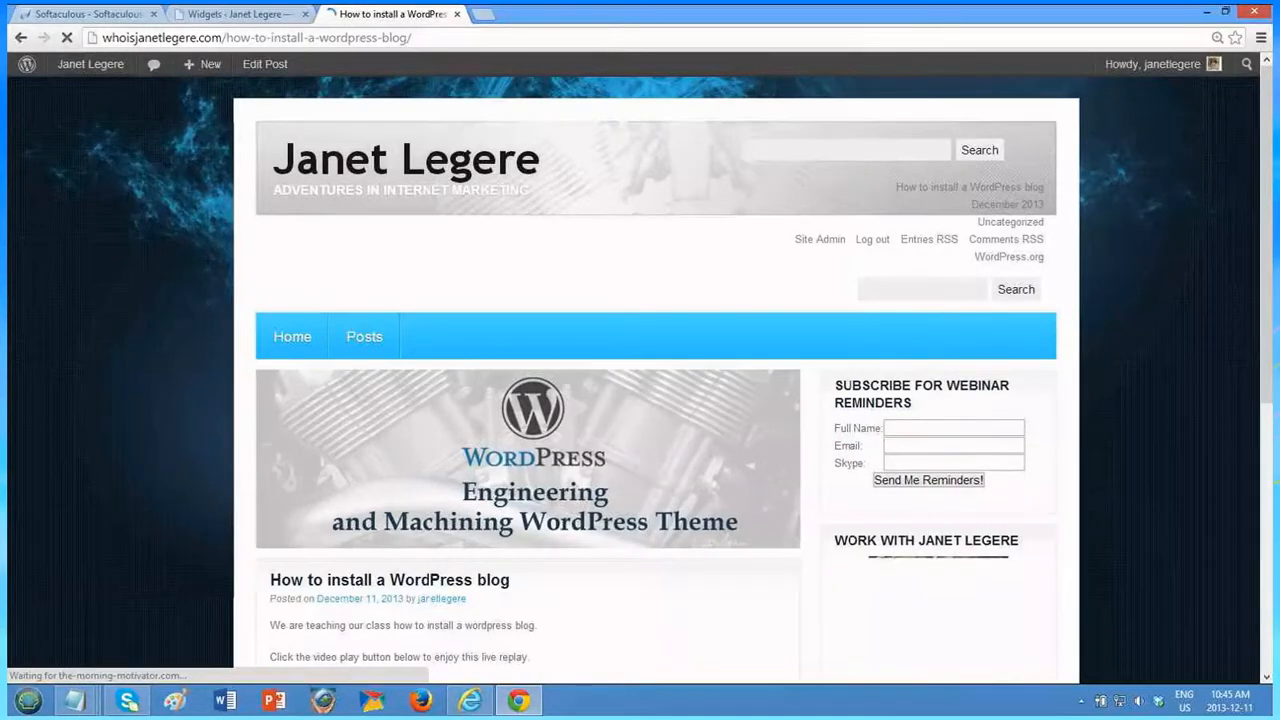
scroll(656, 400, "down", 2)
scroll(656, 400, "down", 2)
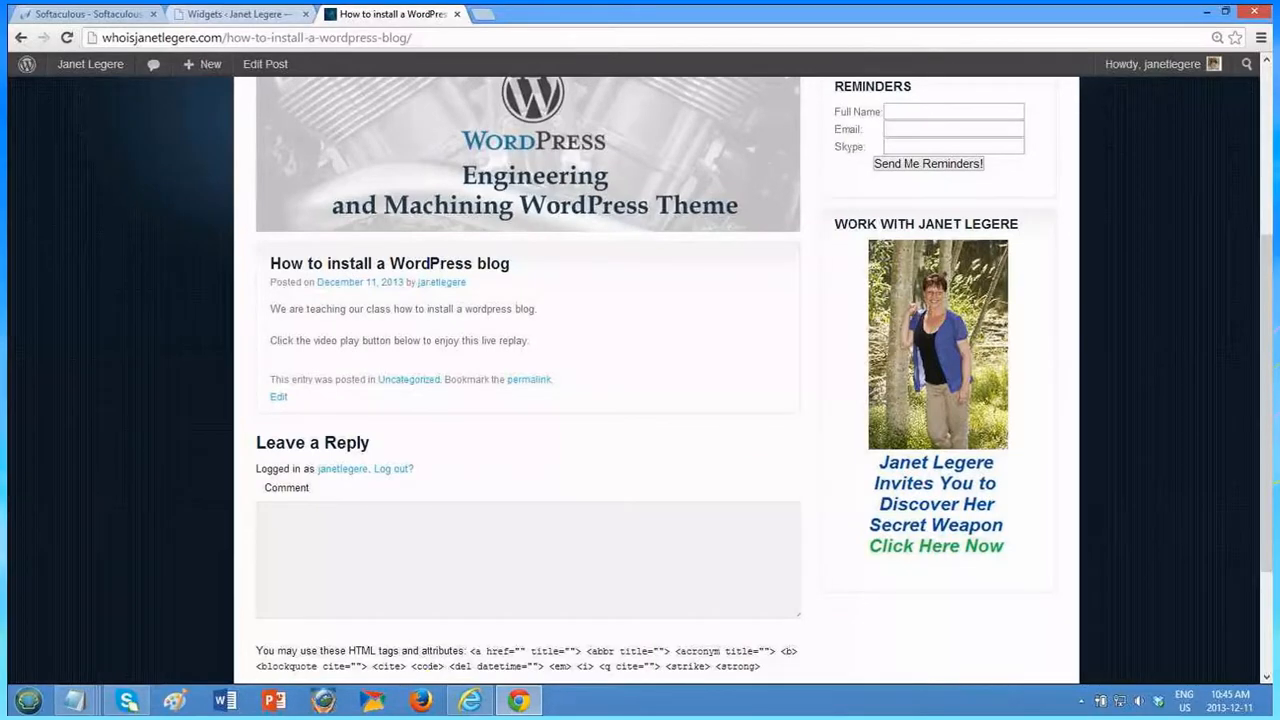
key("ctrl+shift+Tab")
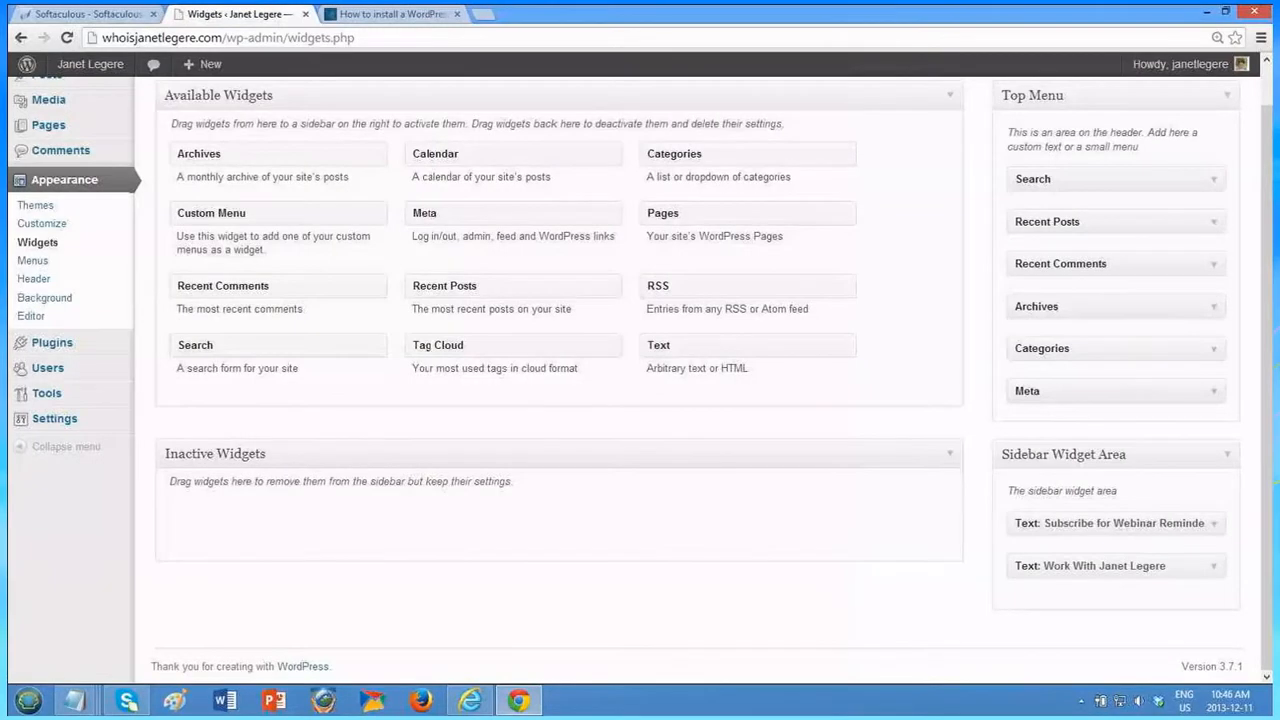
Add another sidebar Text widget titled 'Prospect Geyser Family'
left_click_drag(720, 345, 821, 474)
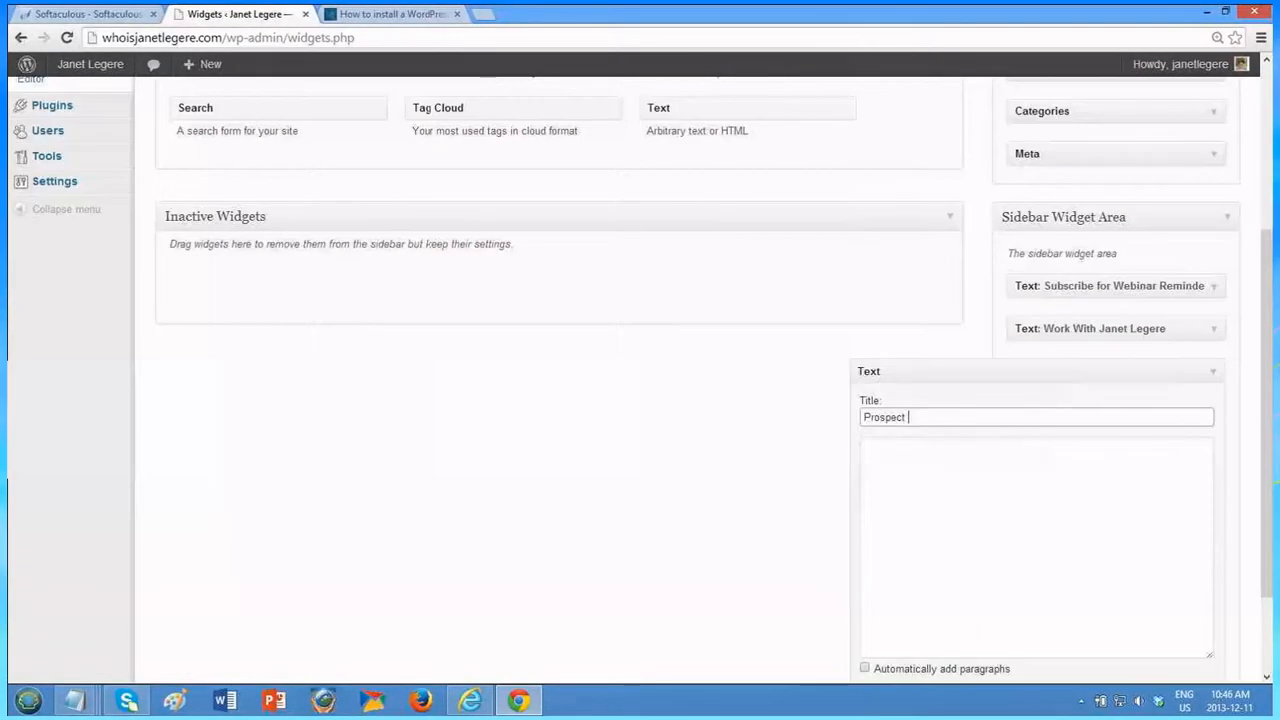
key("BackSpace")
key("BackSpace")
type("t Geyser Family")
Copy the three Prospect Geyser banner links' HTML from the blog data notes into the widget
mouse_move(75, 700)
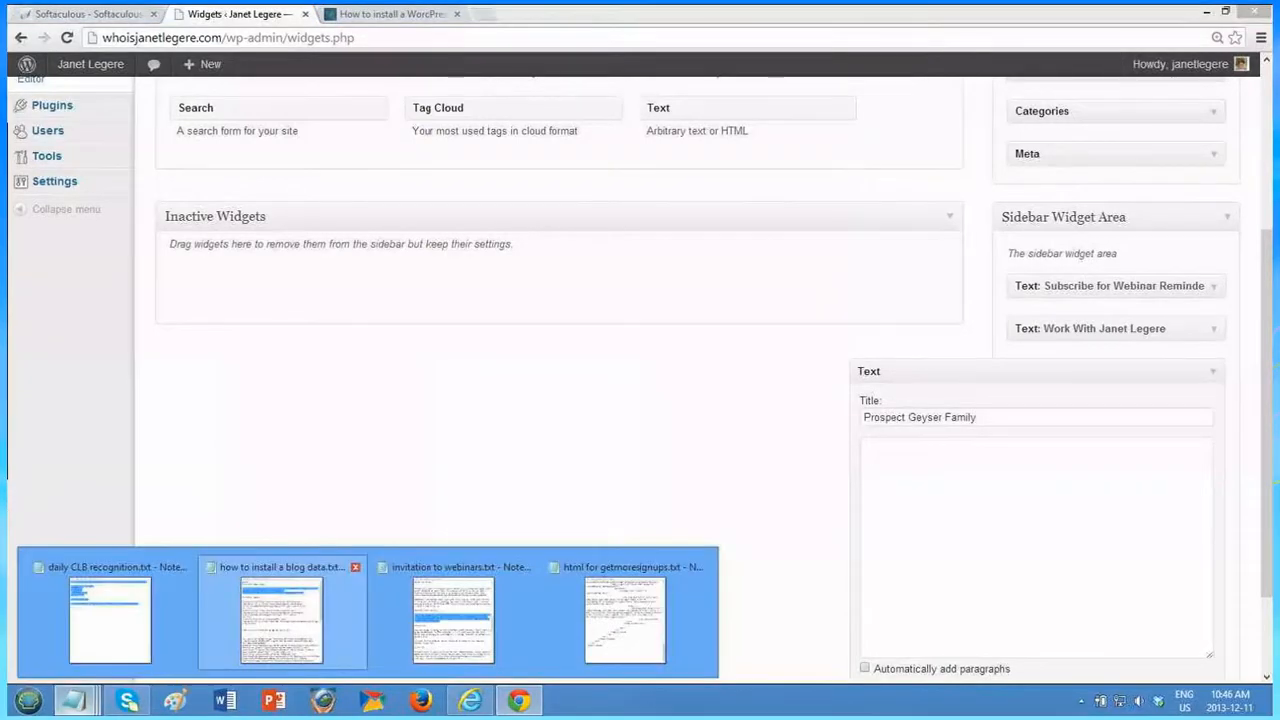
left_click(282, 615)
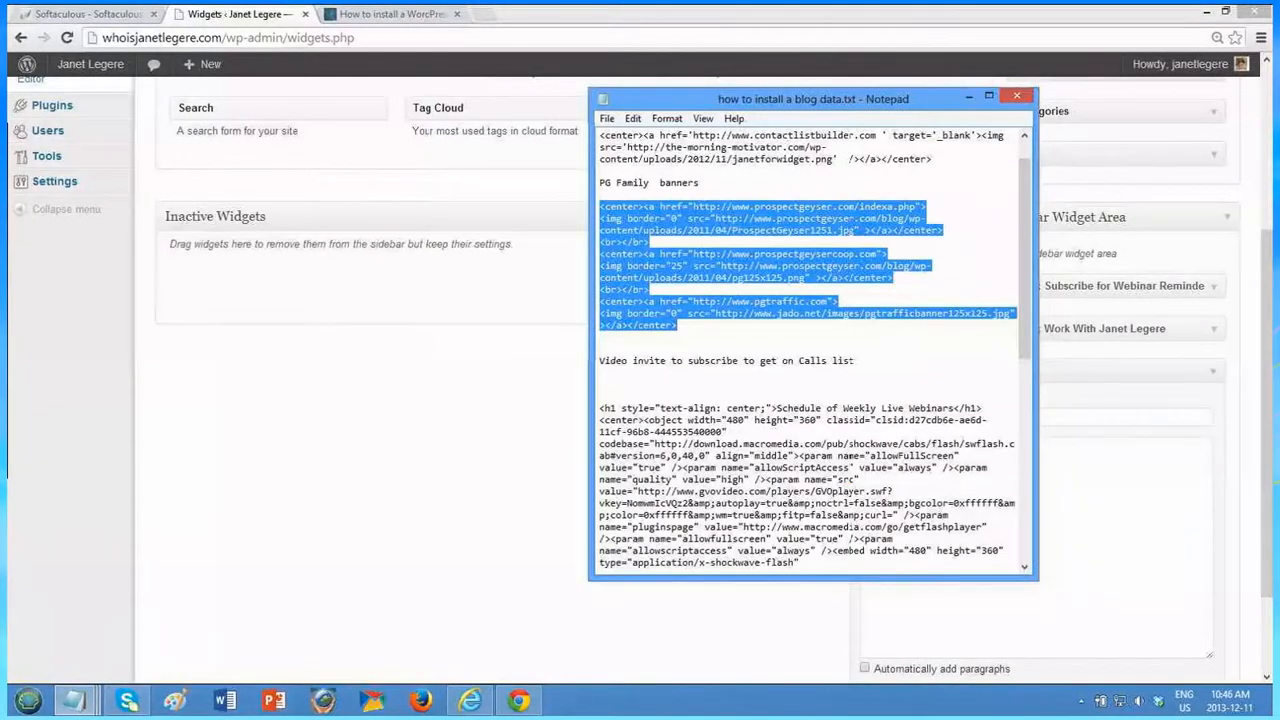
key("alt+Tab")
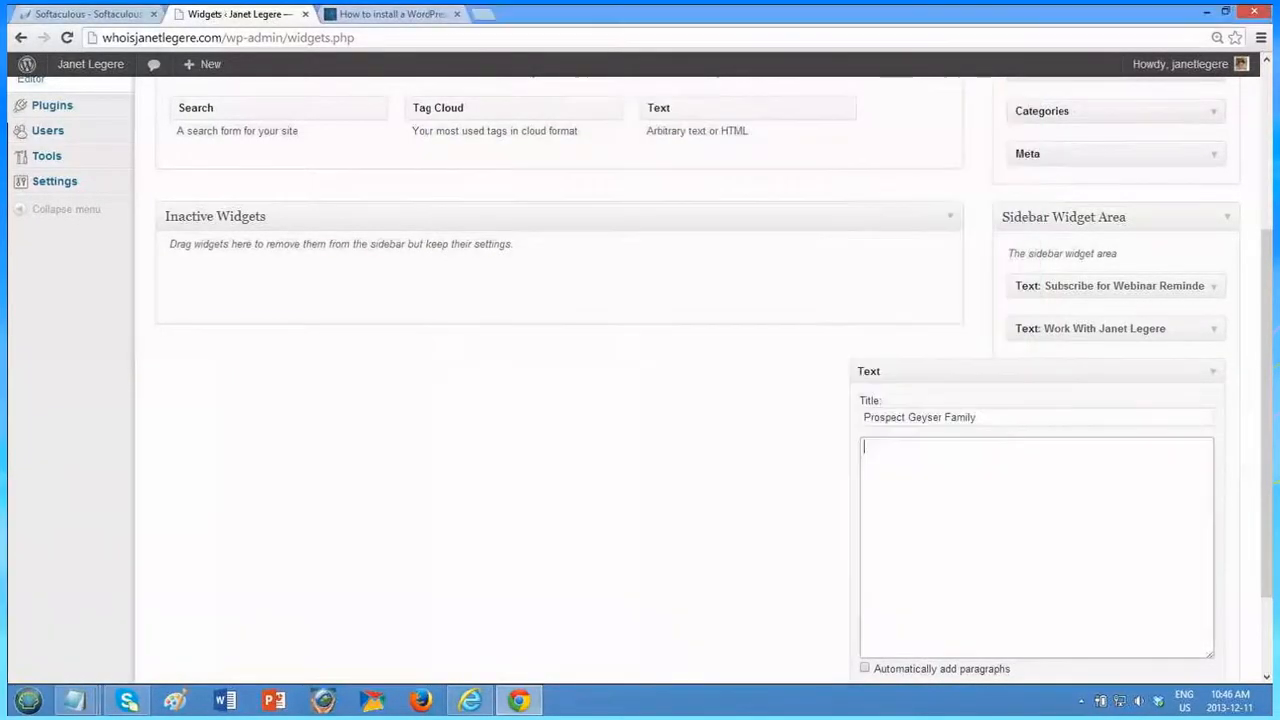
key("ctrl+v")
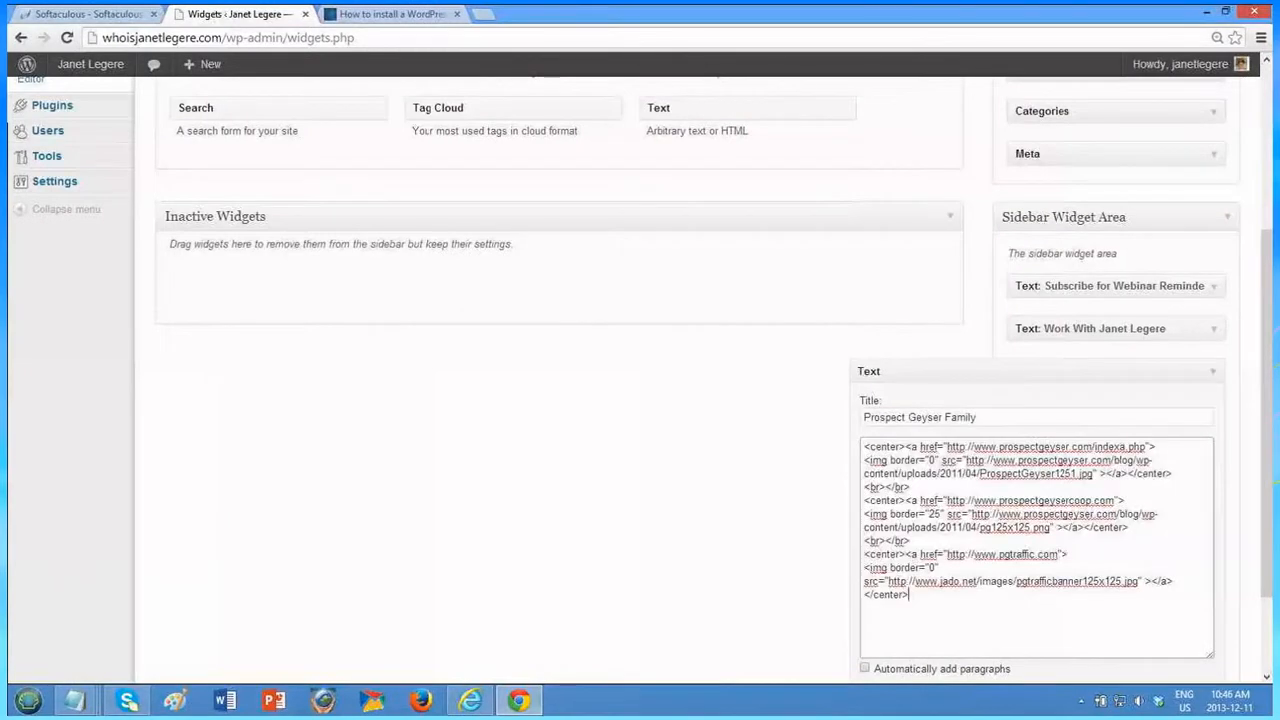
scroll(640, 380, "down", 2)
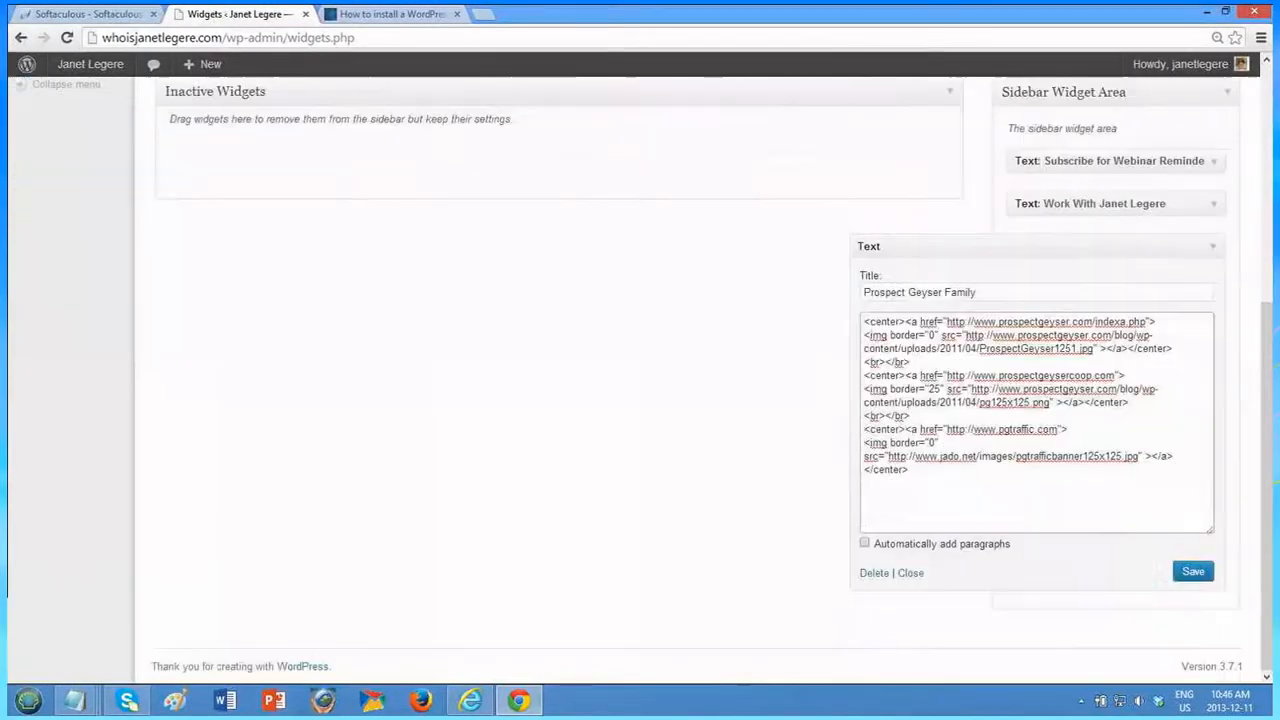
key("ctrl+Tab")
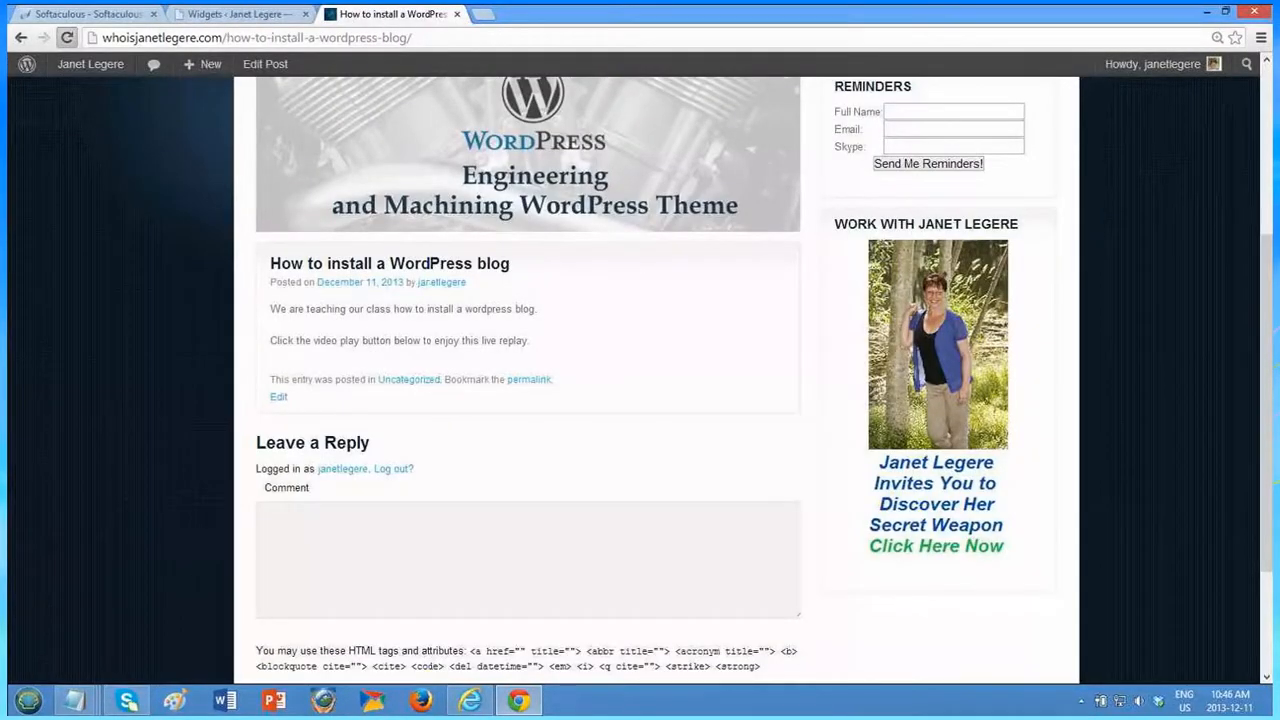
Reload the blog post and scroll to check the Prospect Geyser Family banners, then return to Widgets
left_click(67, 37)
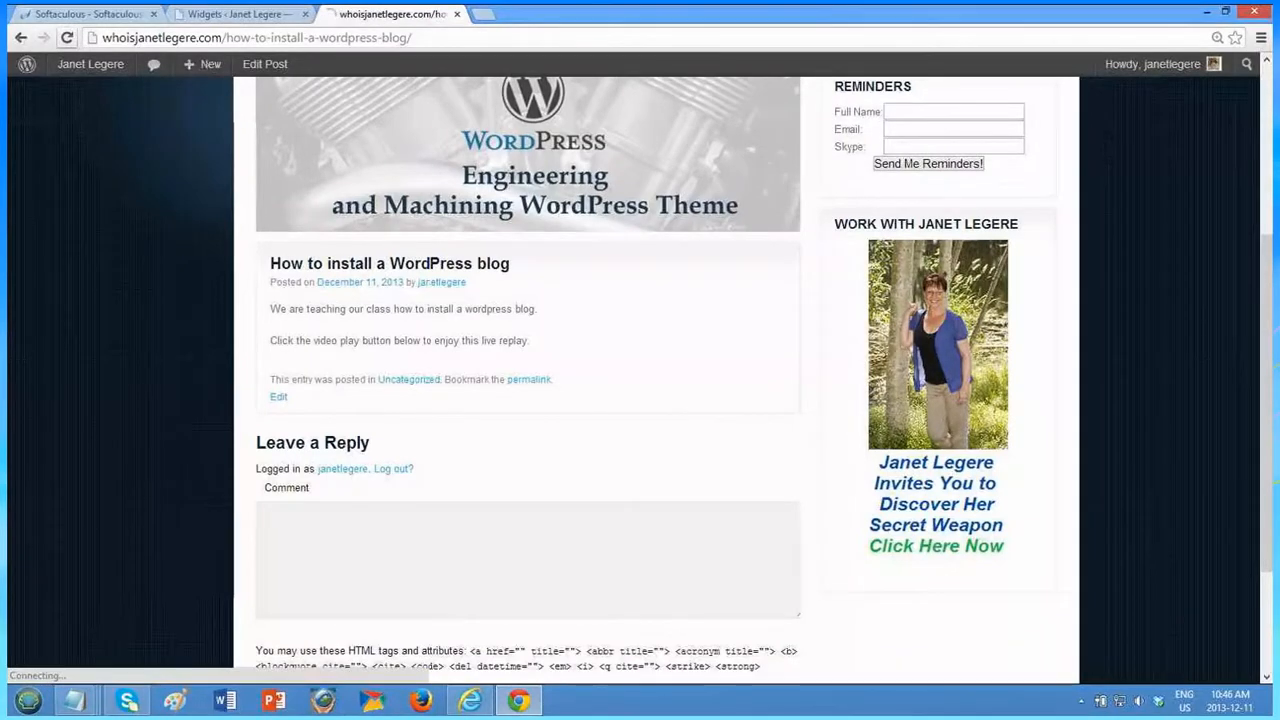
scroll(937, 490, "down", 5)
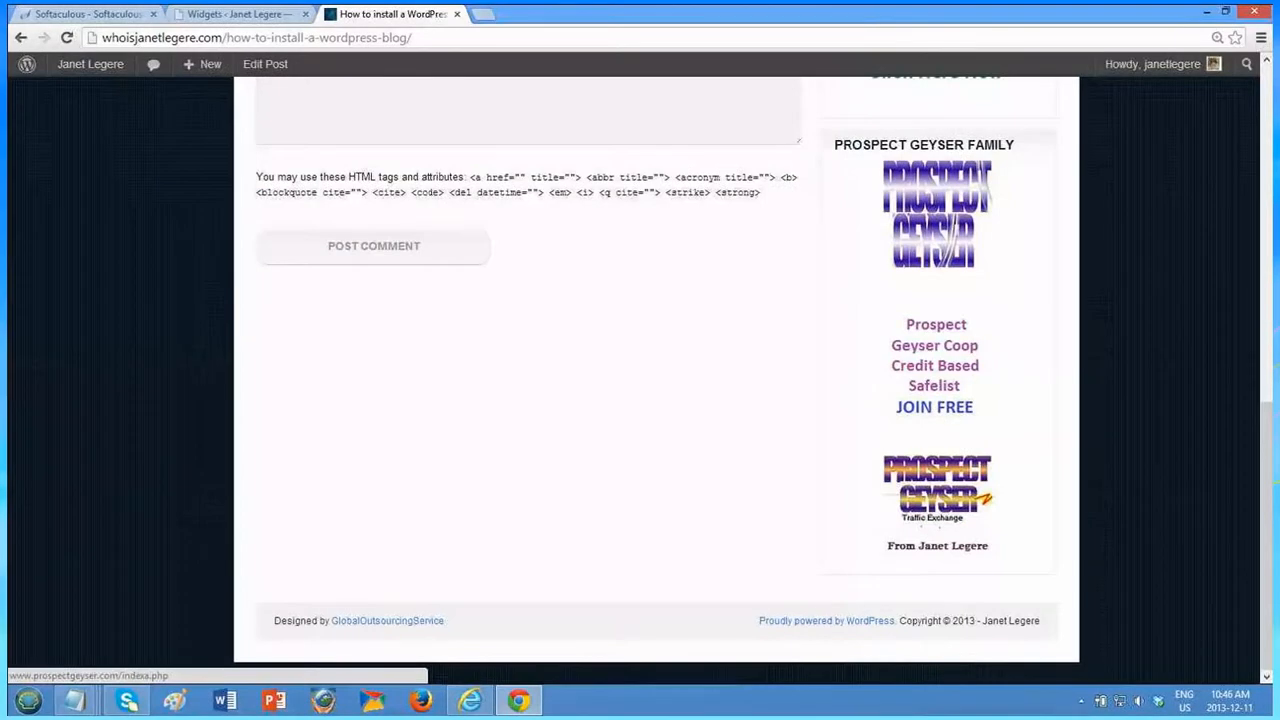
scroll(937, 350, "up", 5)
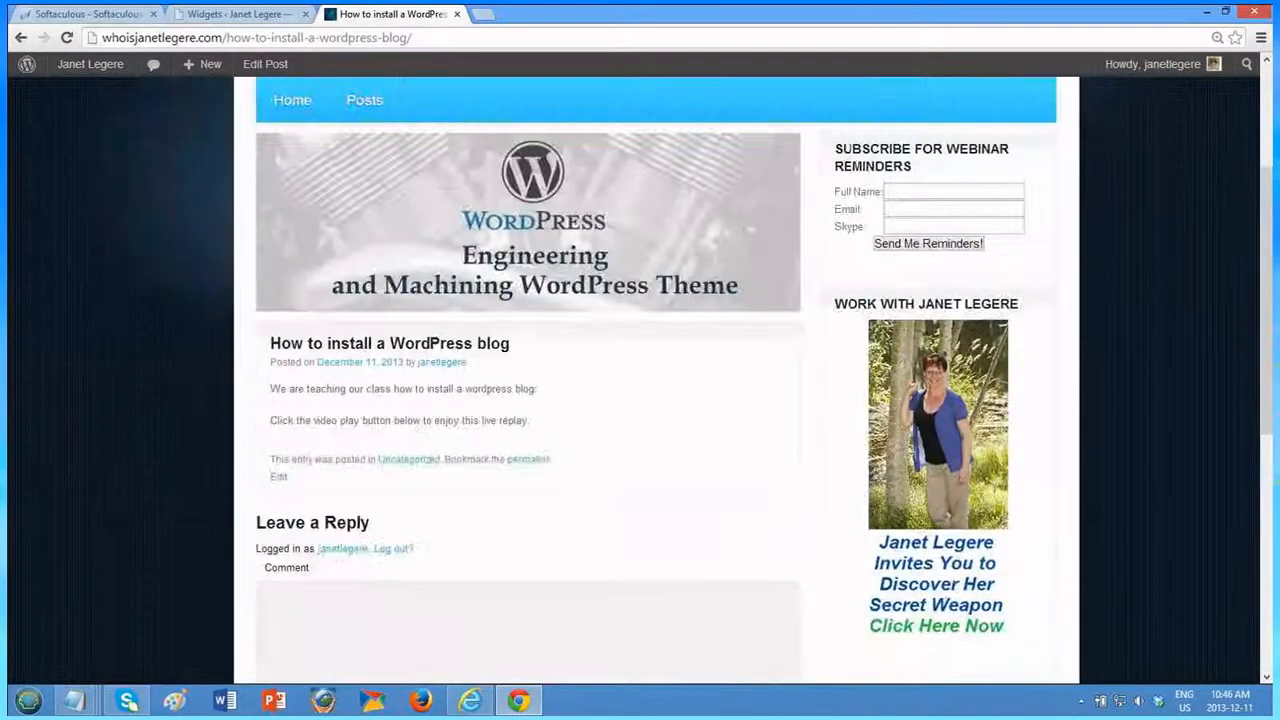
scroll(937, 350, "down", 2)
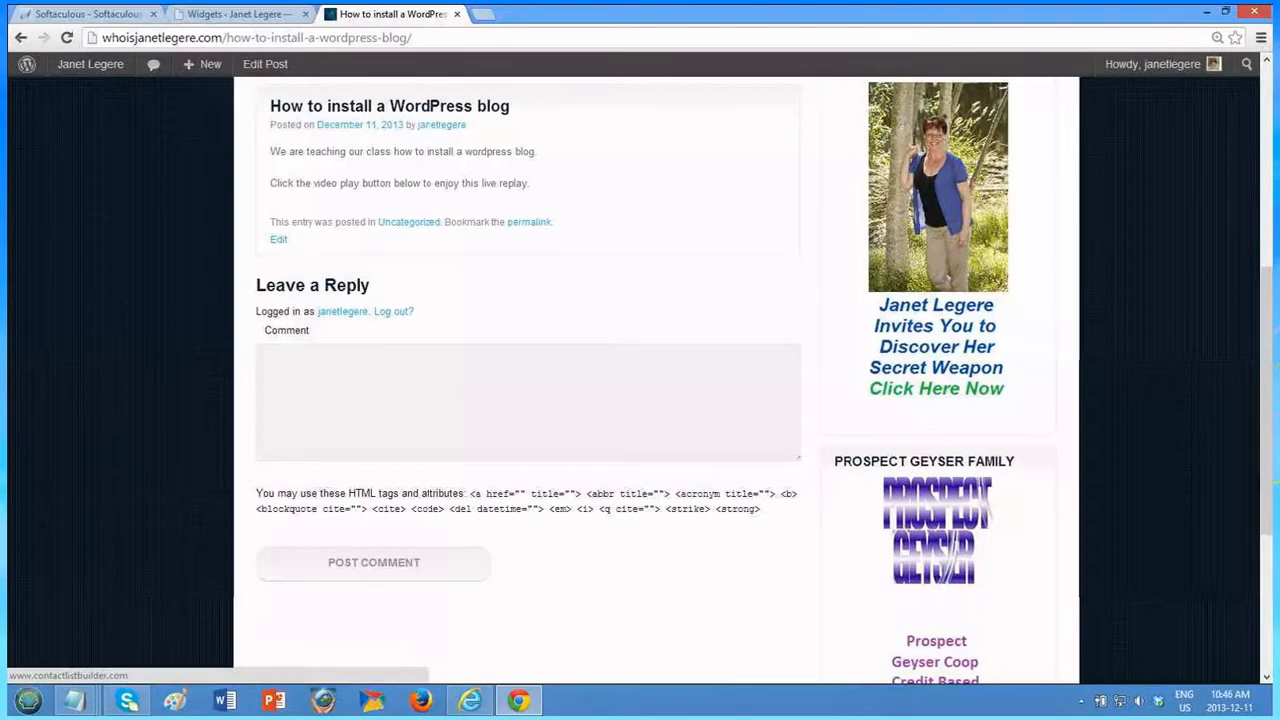
scroll(937, 400, "down", 1)
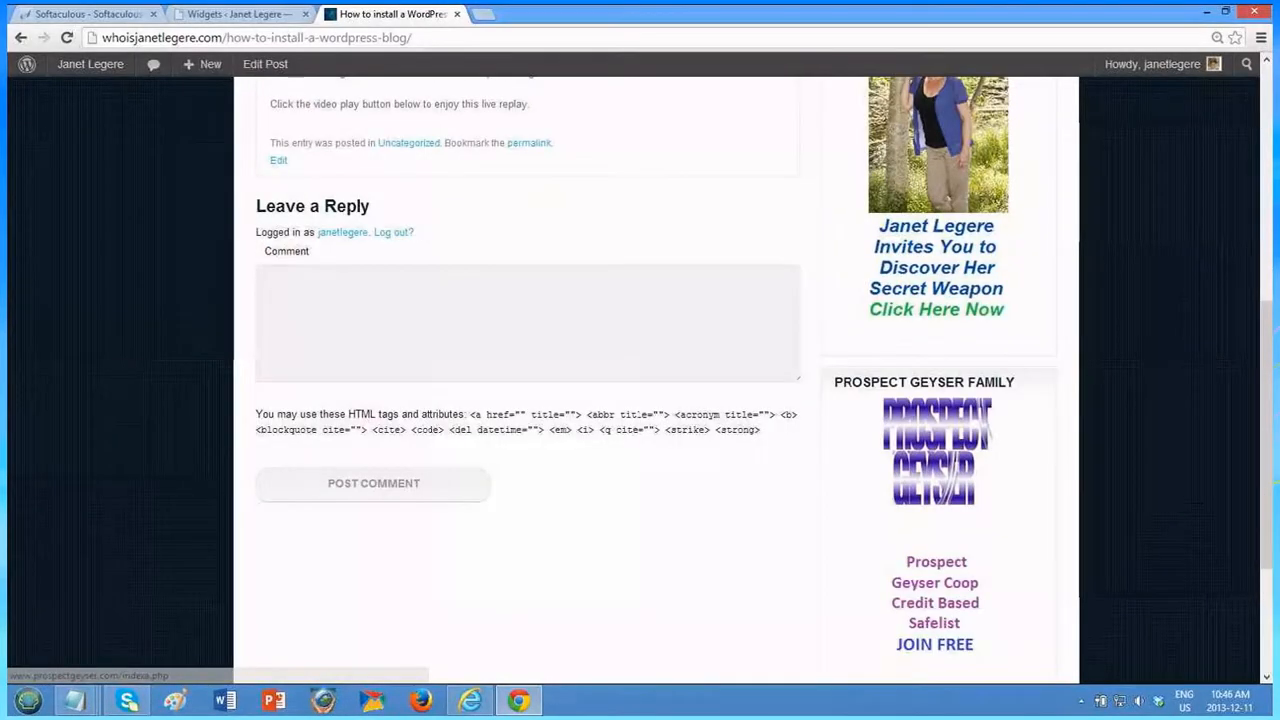
scroll(937, 450, "up", 5)
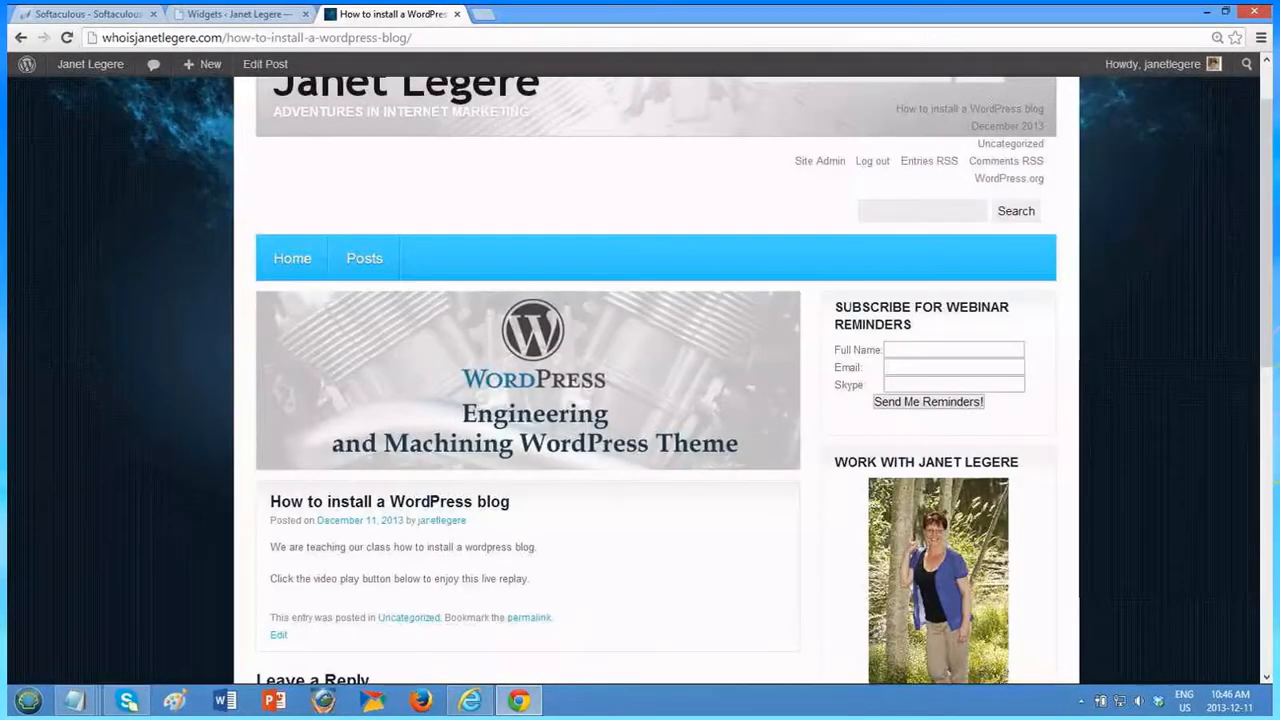
left_click(240, 14)
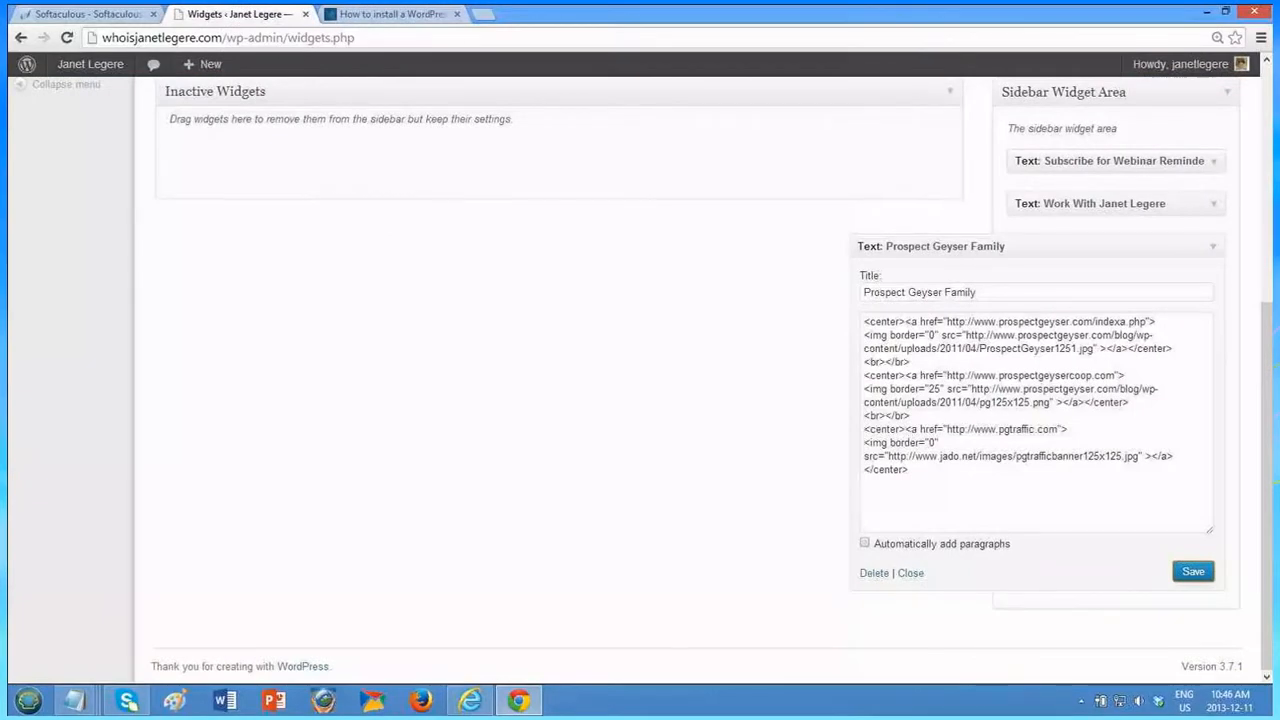
Move the Recent Posts and Recent Comments widgets into the Sidebar Widget Area
scroll(640, 380, "up", 3)
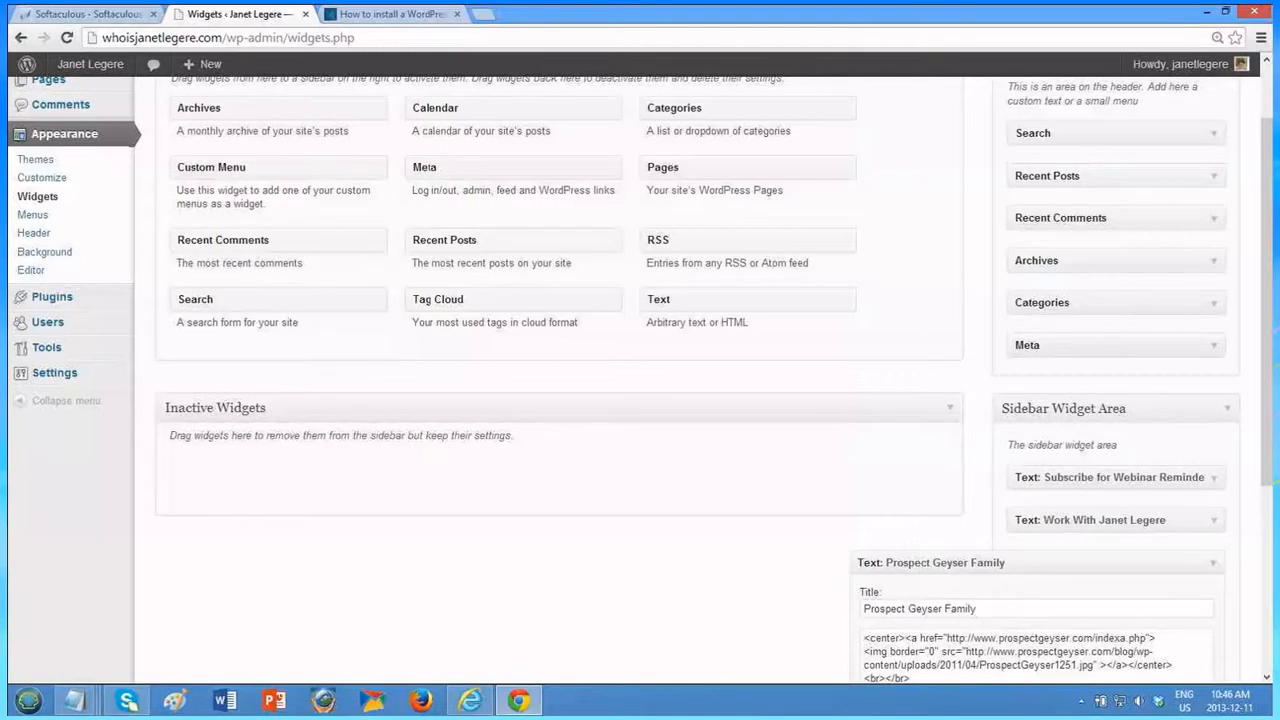
scroll(640, 380, "up", 1)
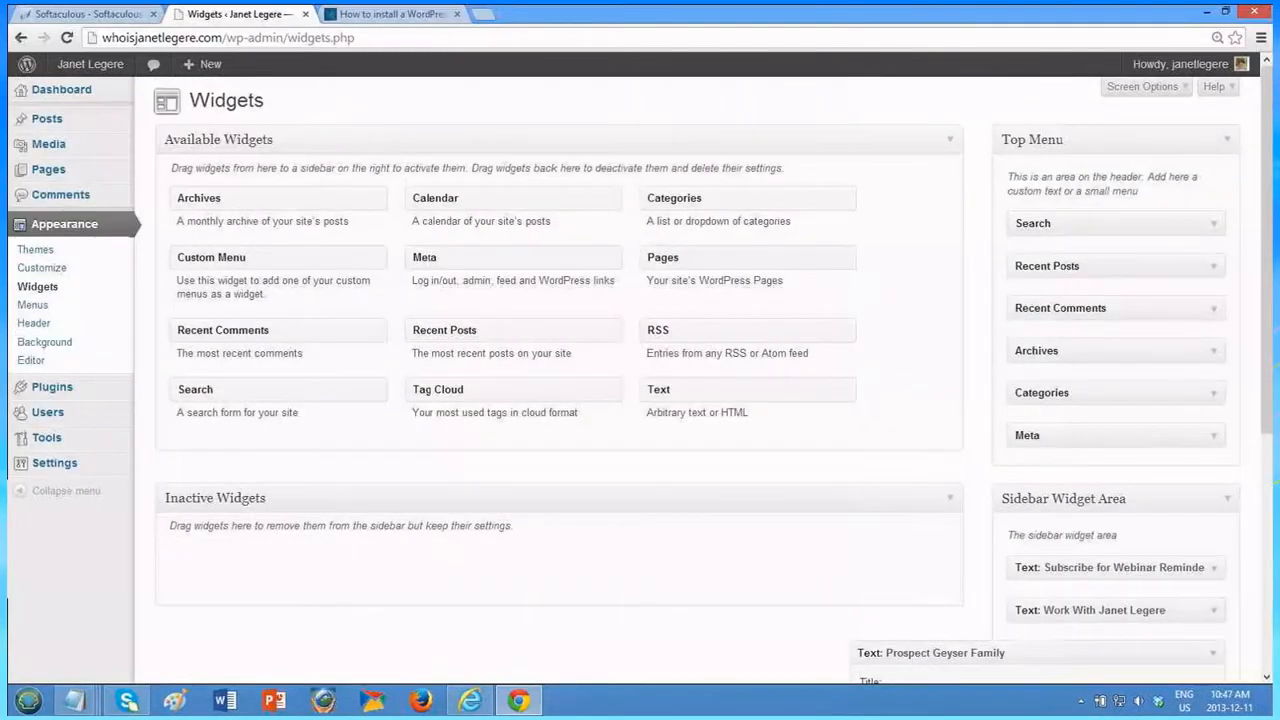
left_click_drag(1047, 266, 1060, 567)
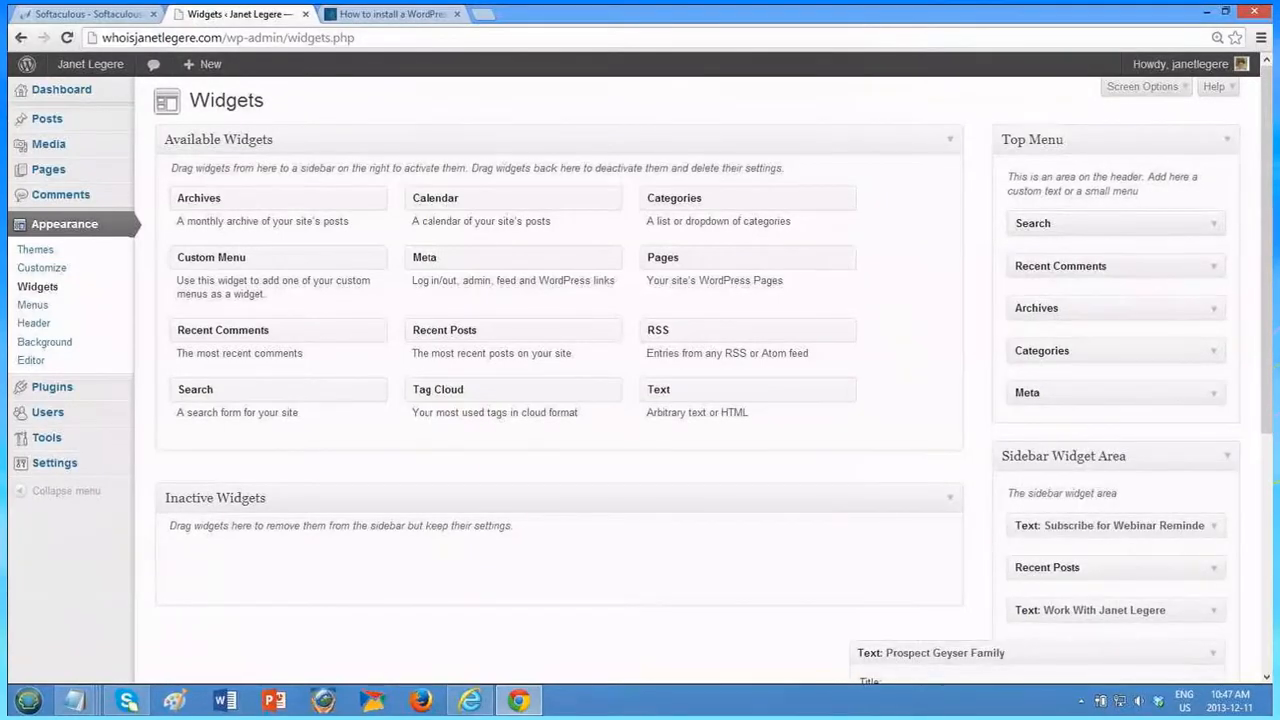
left_click(1213, 266)
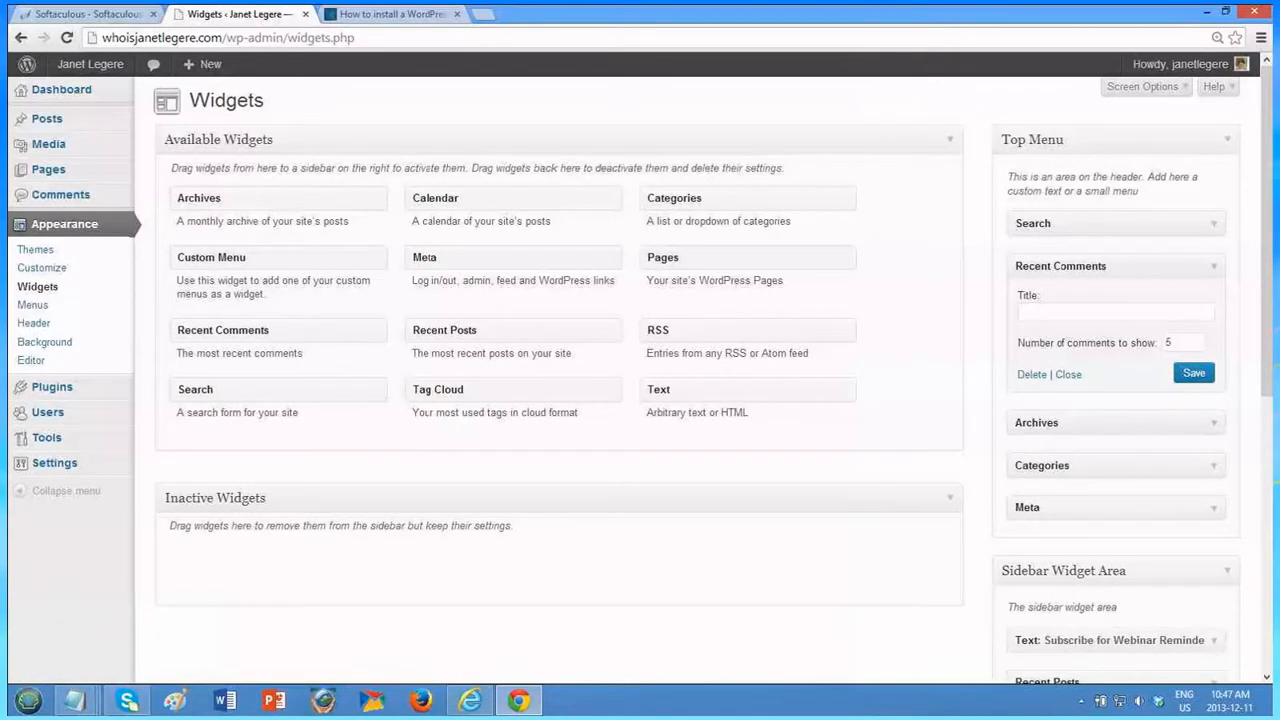
left_click(1068, 374)
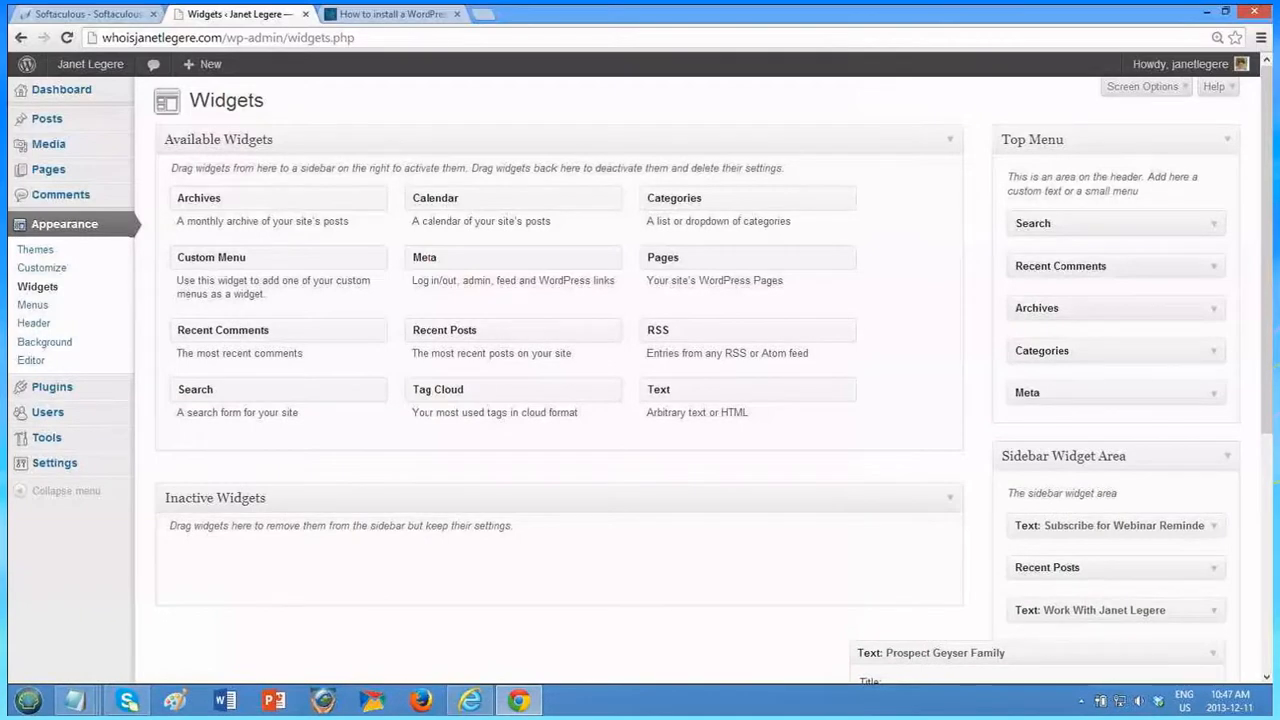
left_click_drag(1060, 266, 1056, 604)
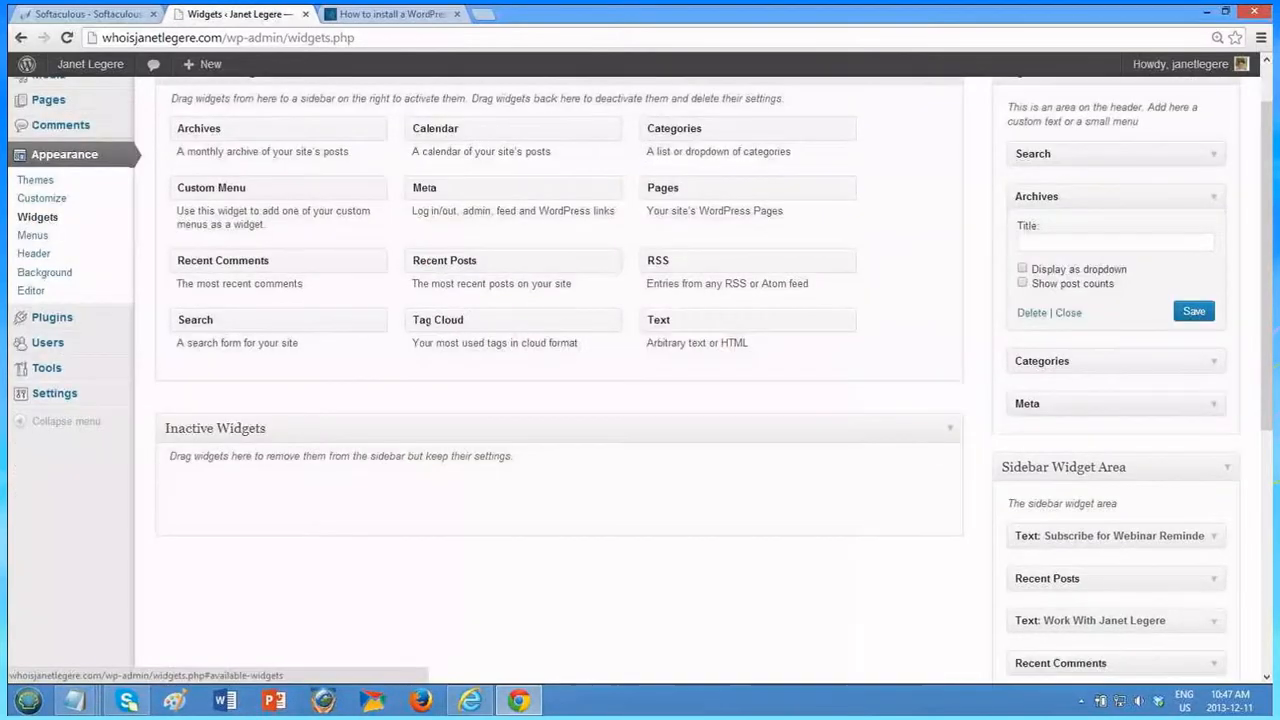
Delete the Archives, Categories and Search widgets from the Top Menu, checking the live post in between
left_click(1032, 313)
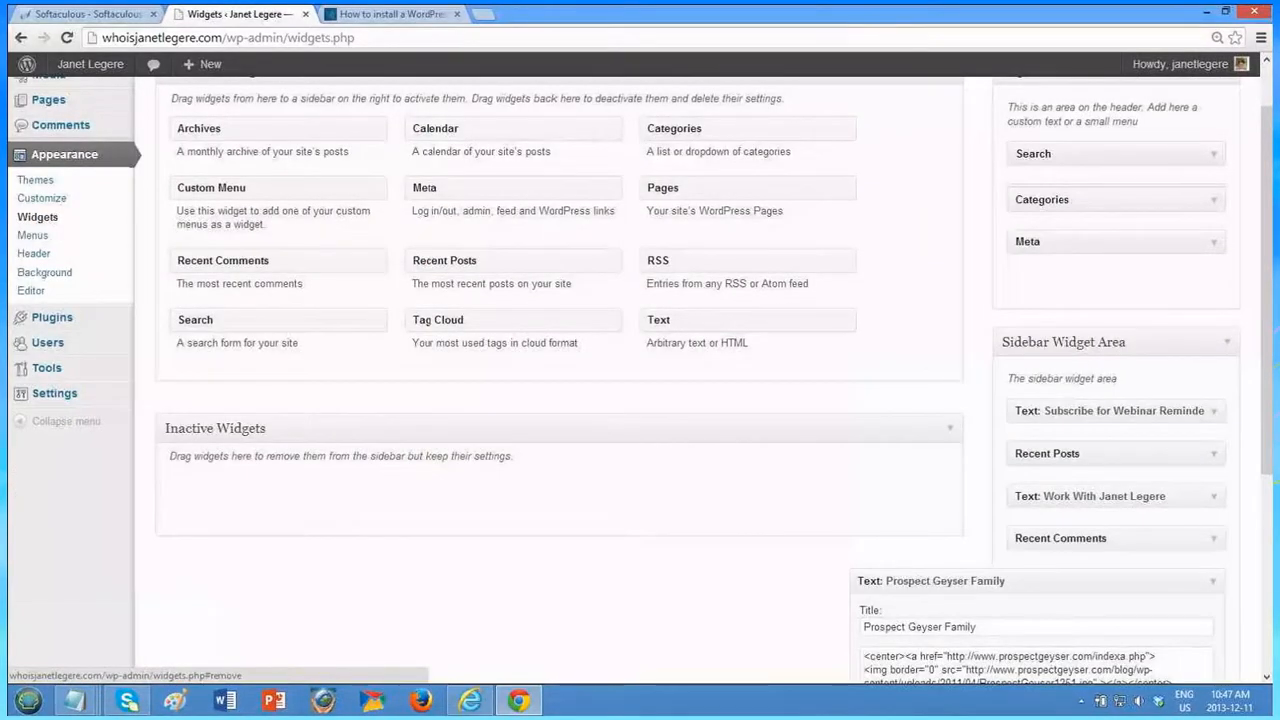
left_click(1213, 200)
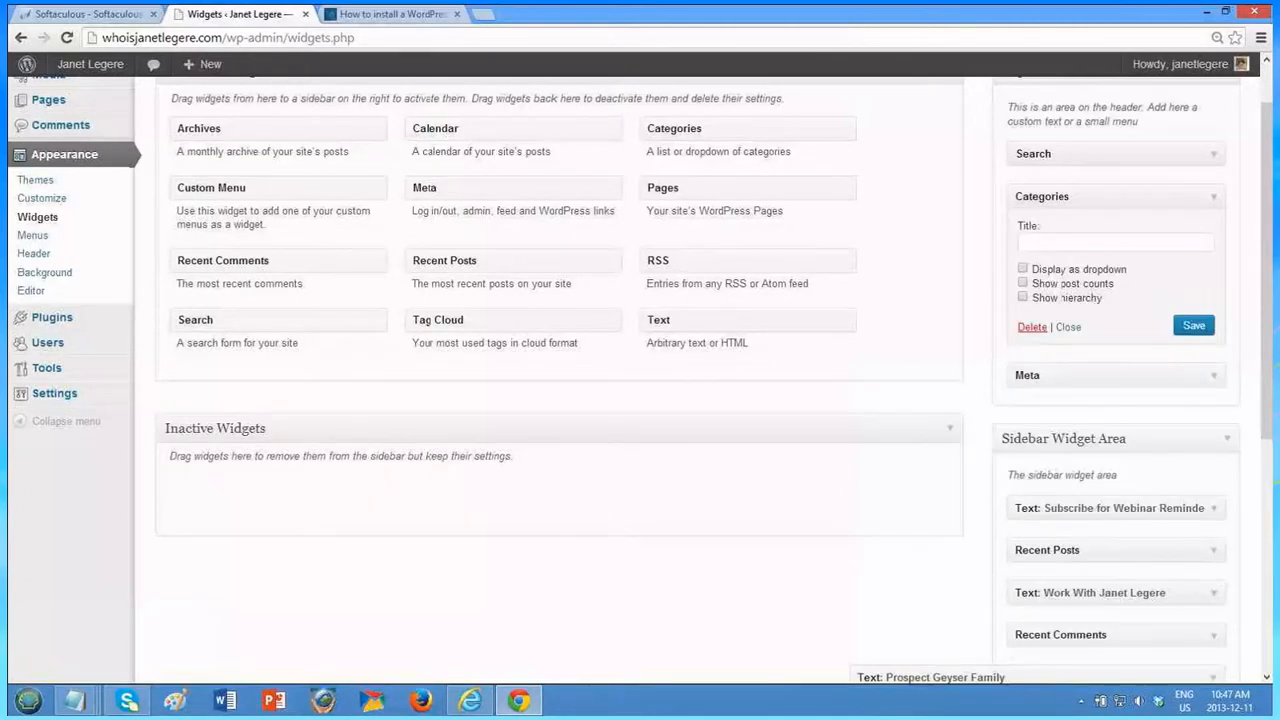
left_click(1032, 327)
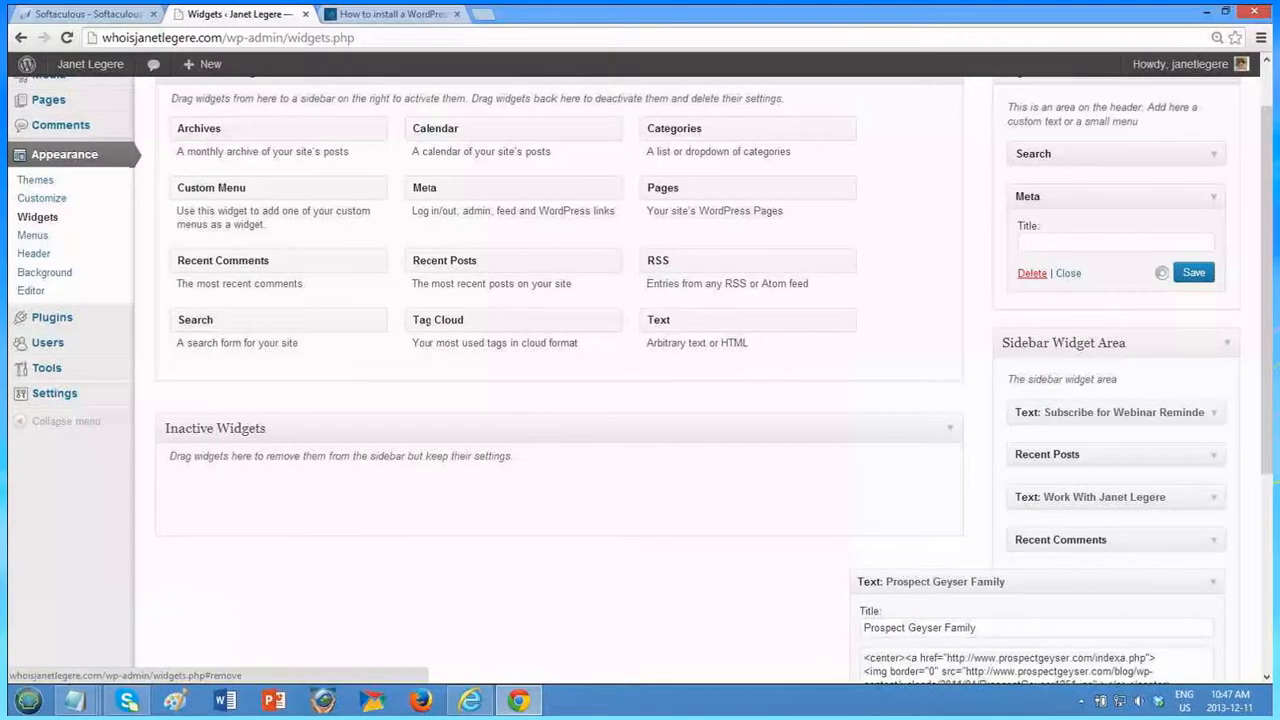
left_click(392, 14)
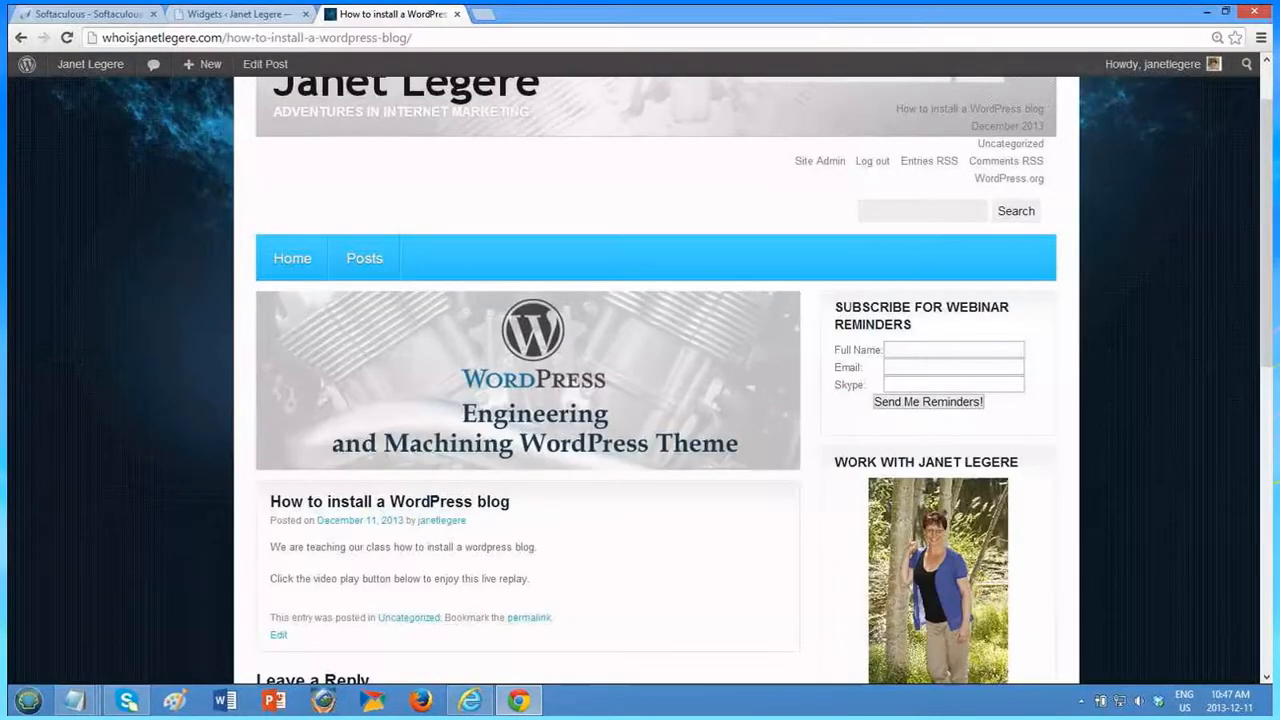
key("F5")
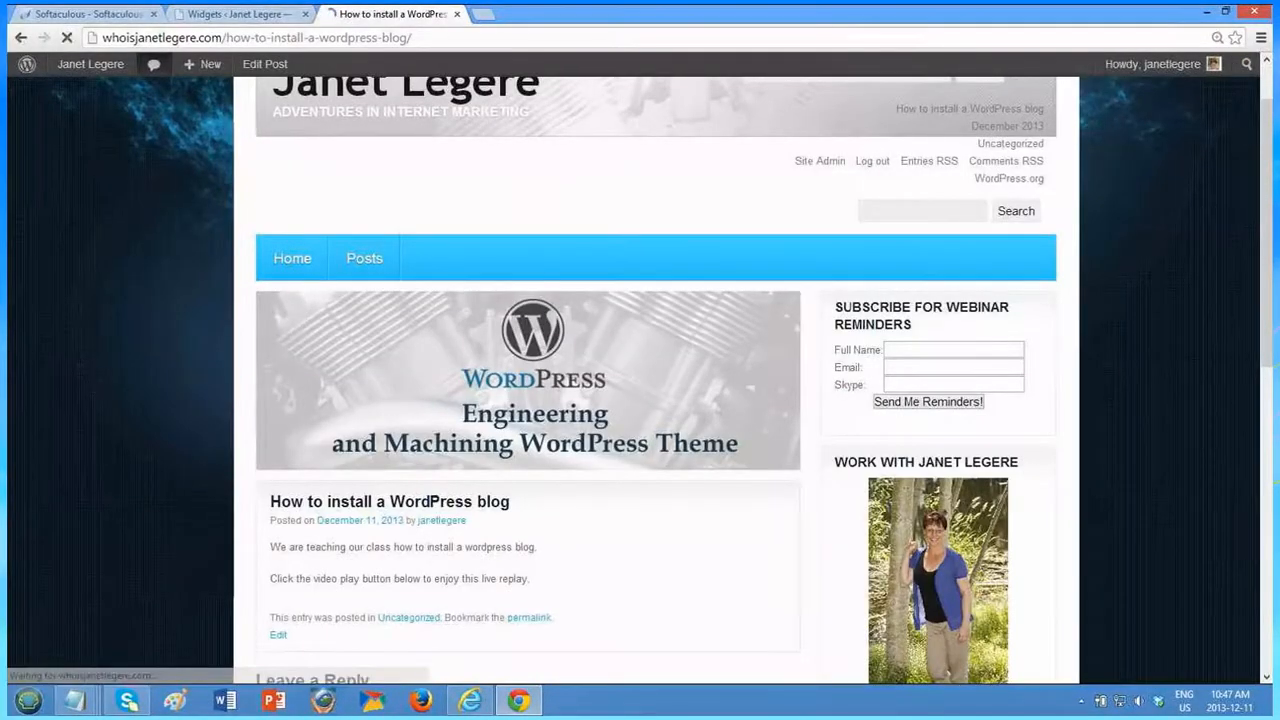
left_click(240, 14)
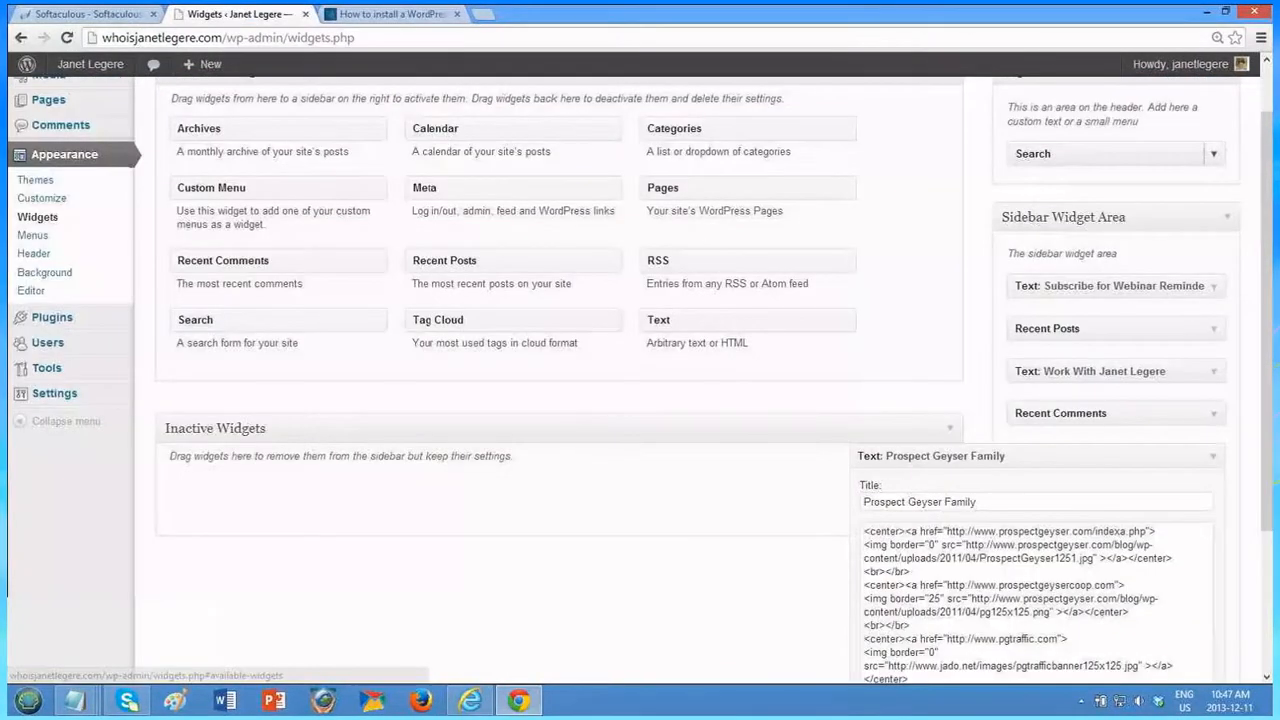
left_click(1214, 154)
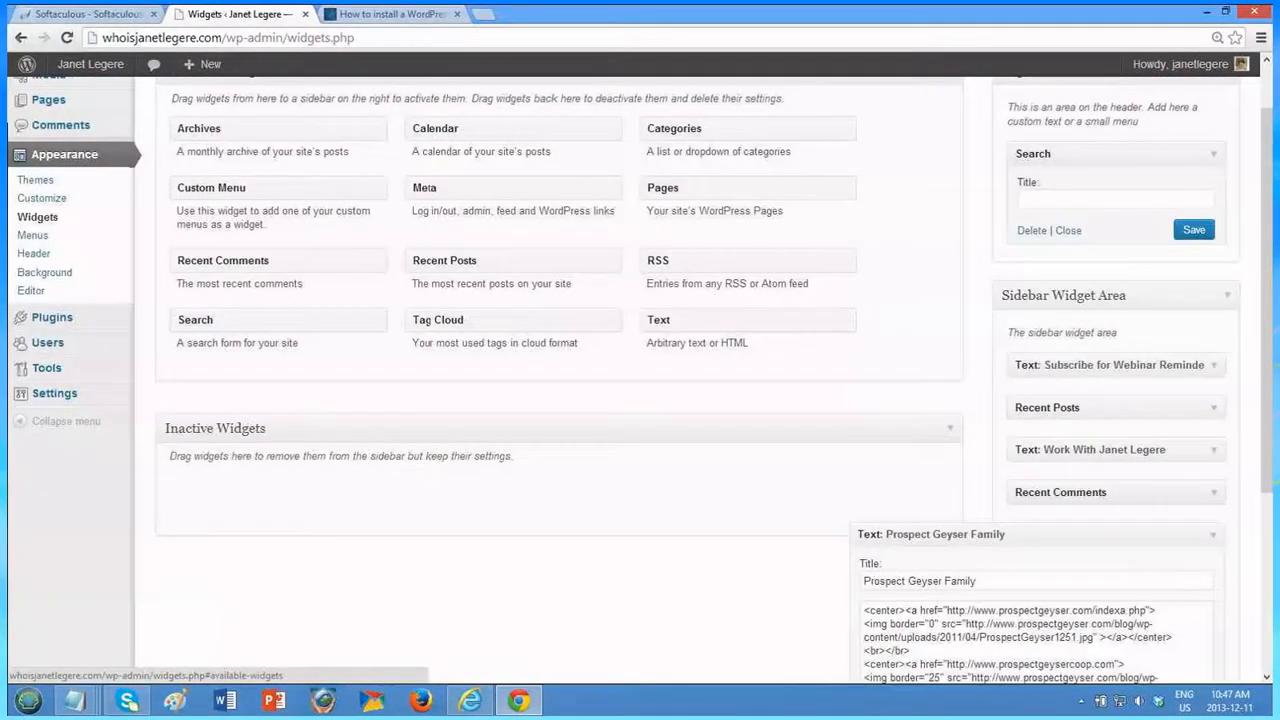
left_click(1032, 231)
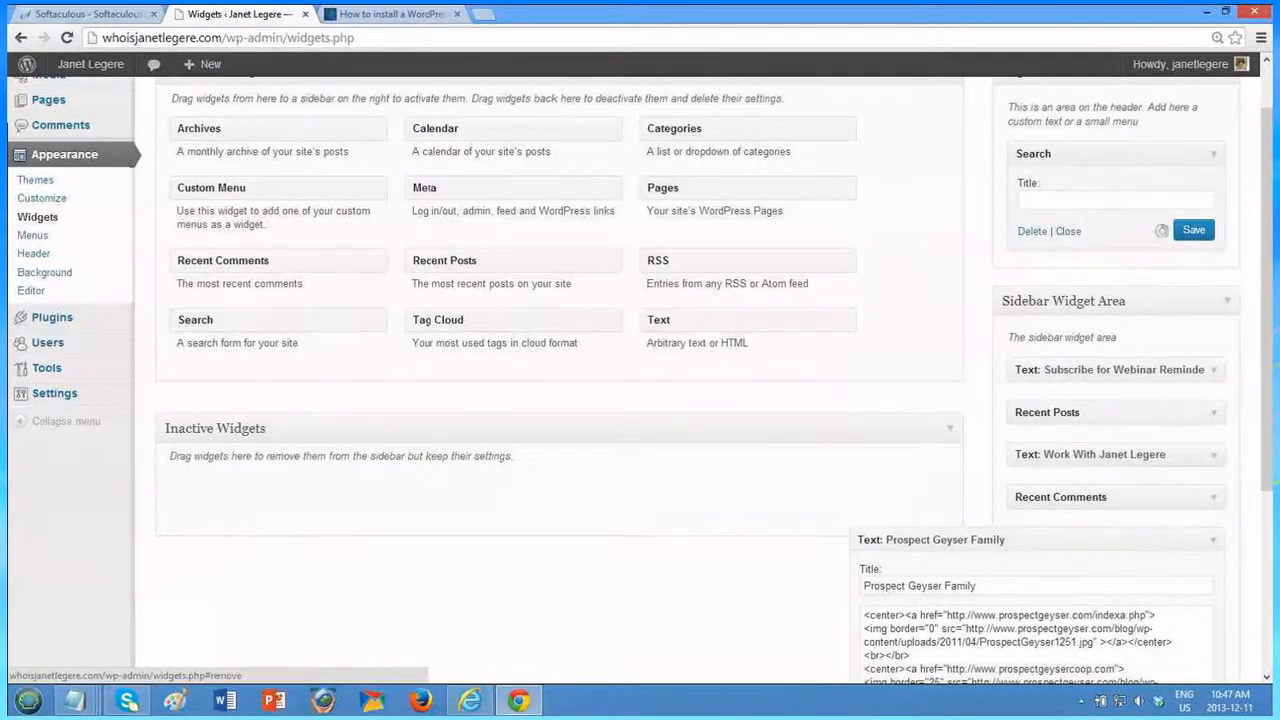
left_click(391, 14)
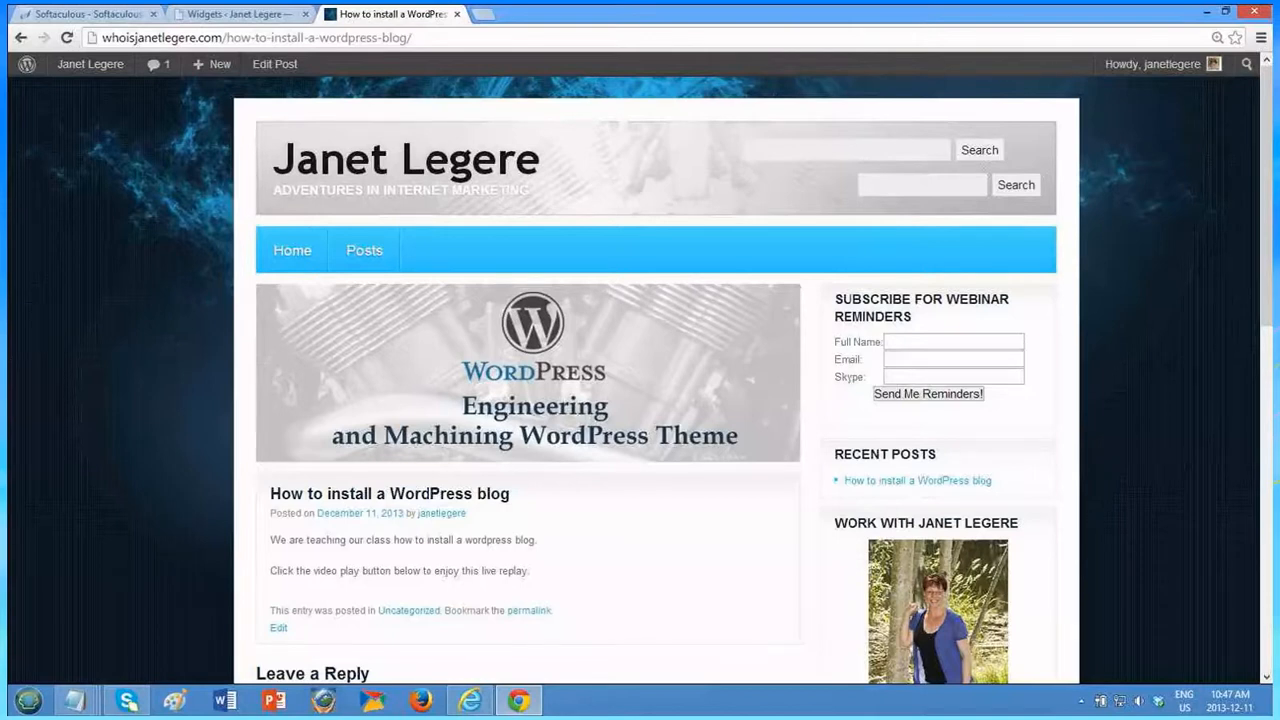
Reload the post to check the updated sidebar, then go back to the site home page and scroll
key("F5")
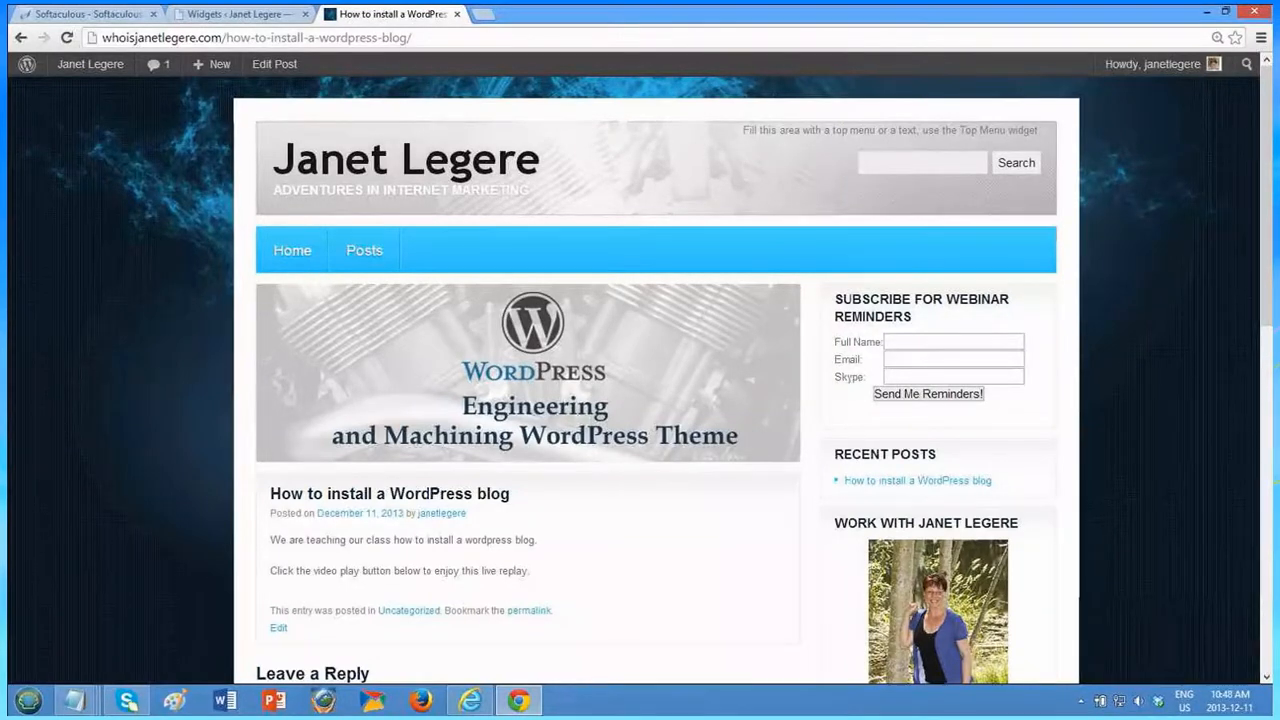
scroll(640, 380, "down", 5)
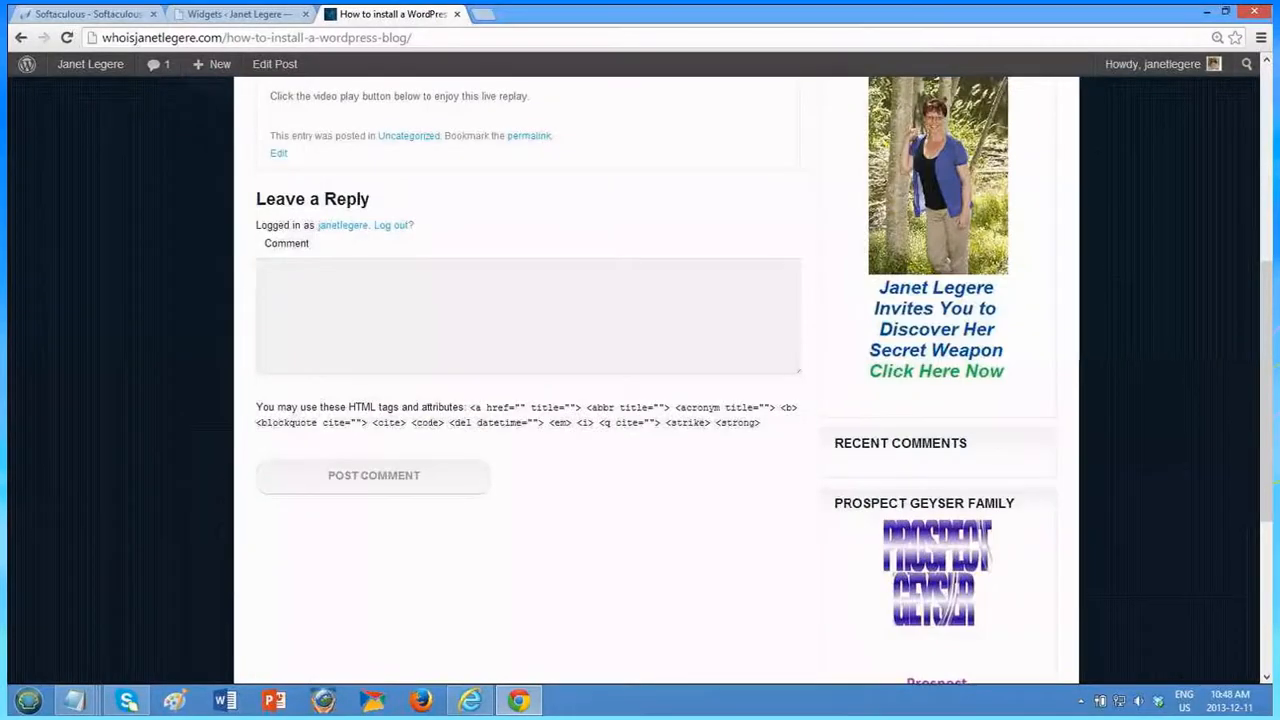
key("alt+Left")
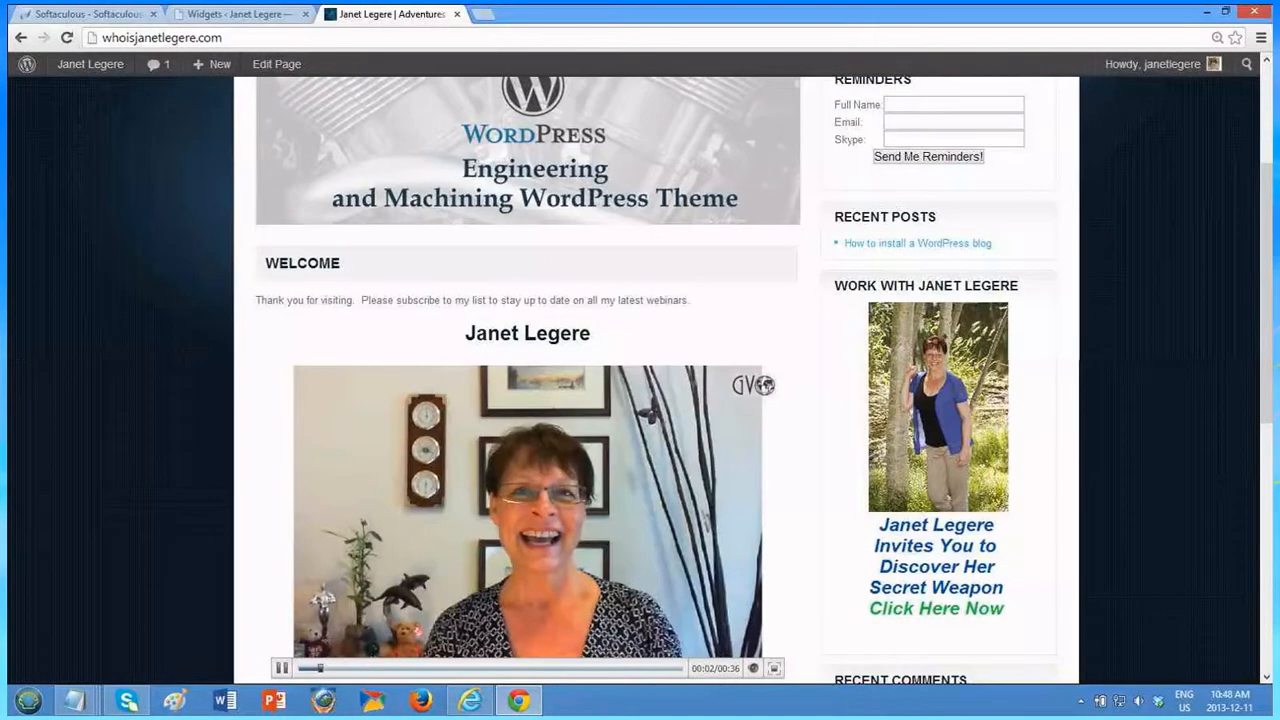
scroll(640, 380, "down", 1)
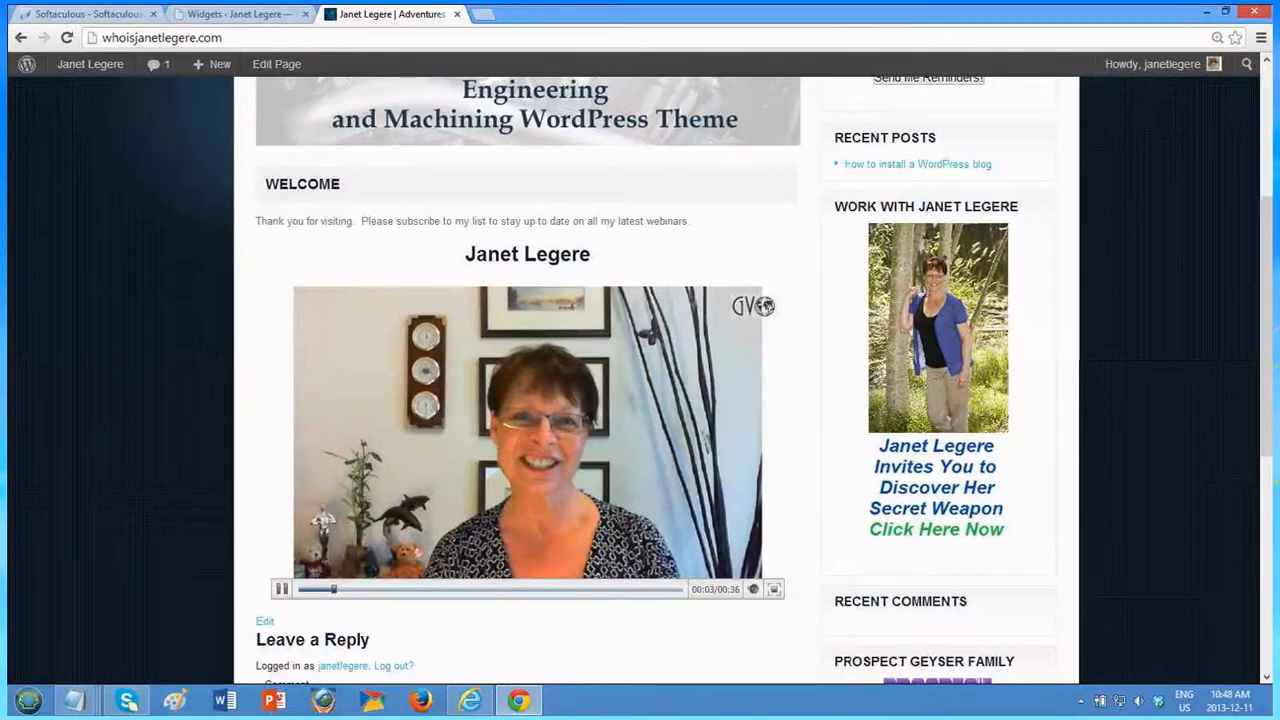
Delete the Hello Dolly plugin from Installed Plugins, leaving only Akismet
left_click(240, 14)
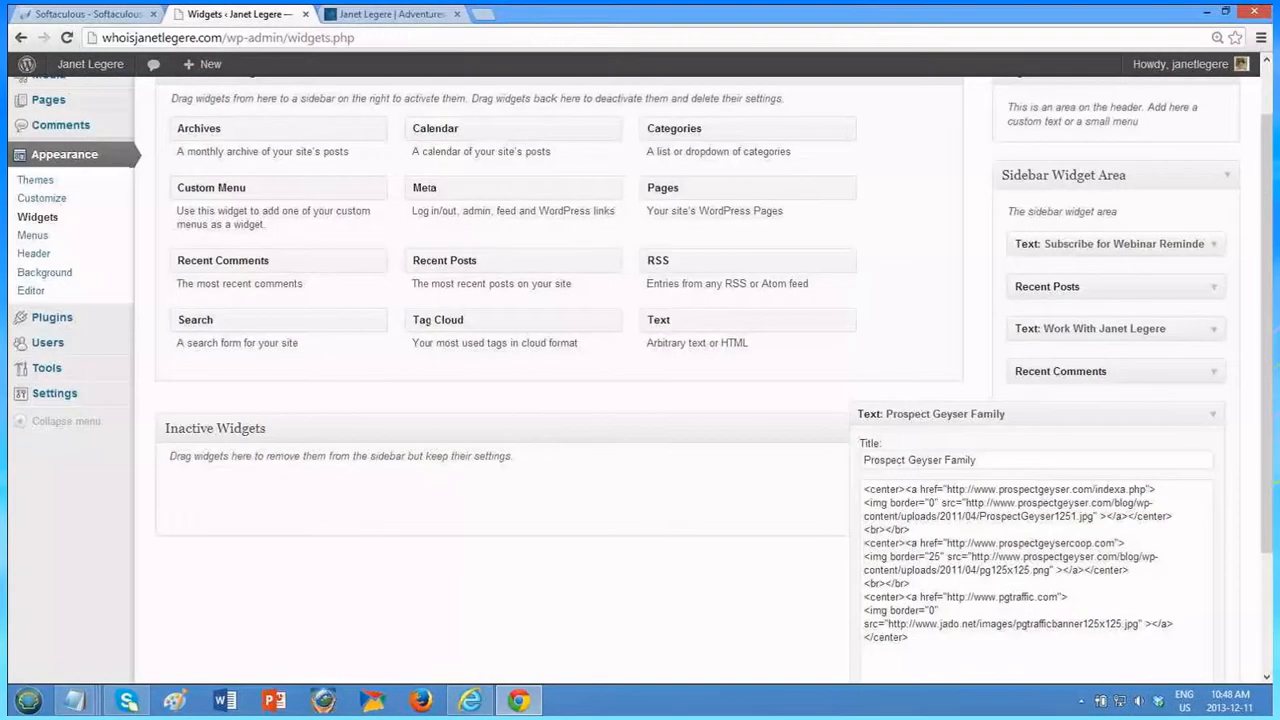
scroll(60, 390, "up", 1)
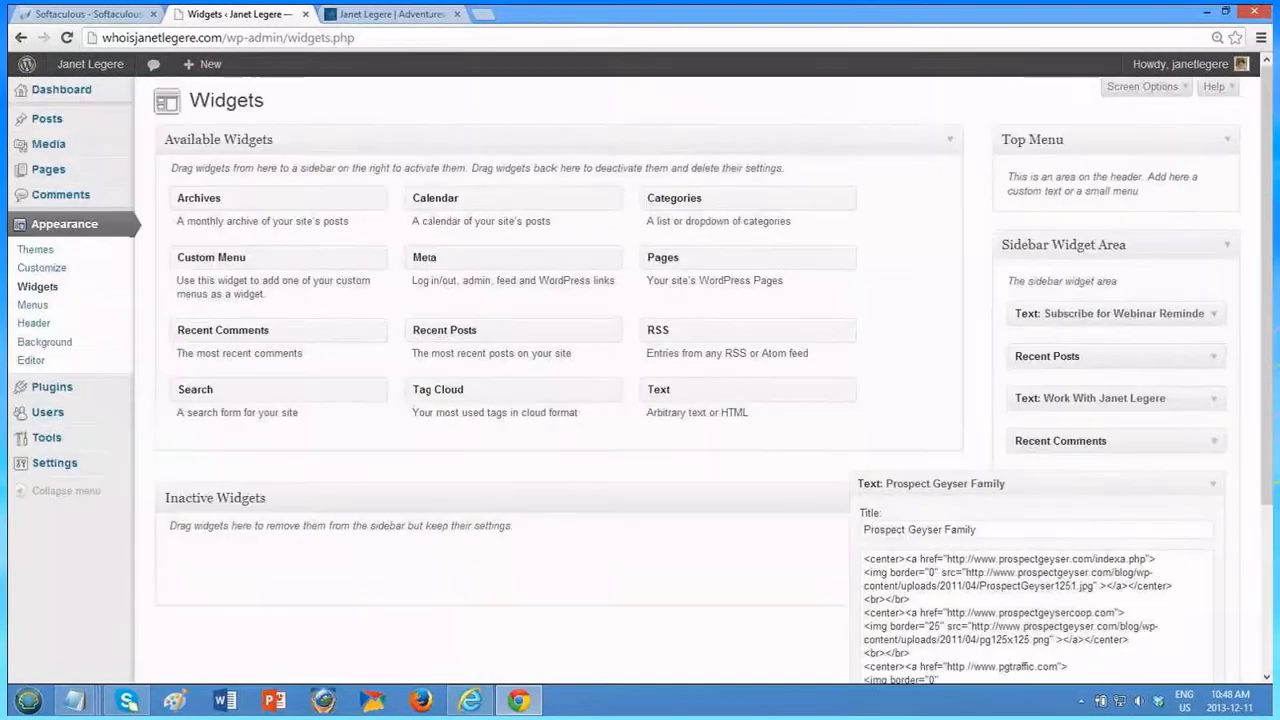
left_click(52, 387)
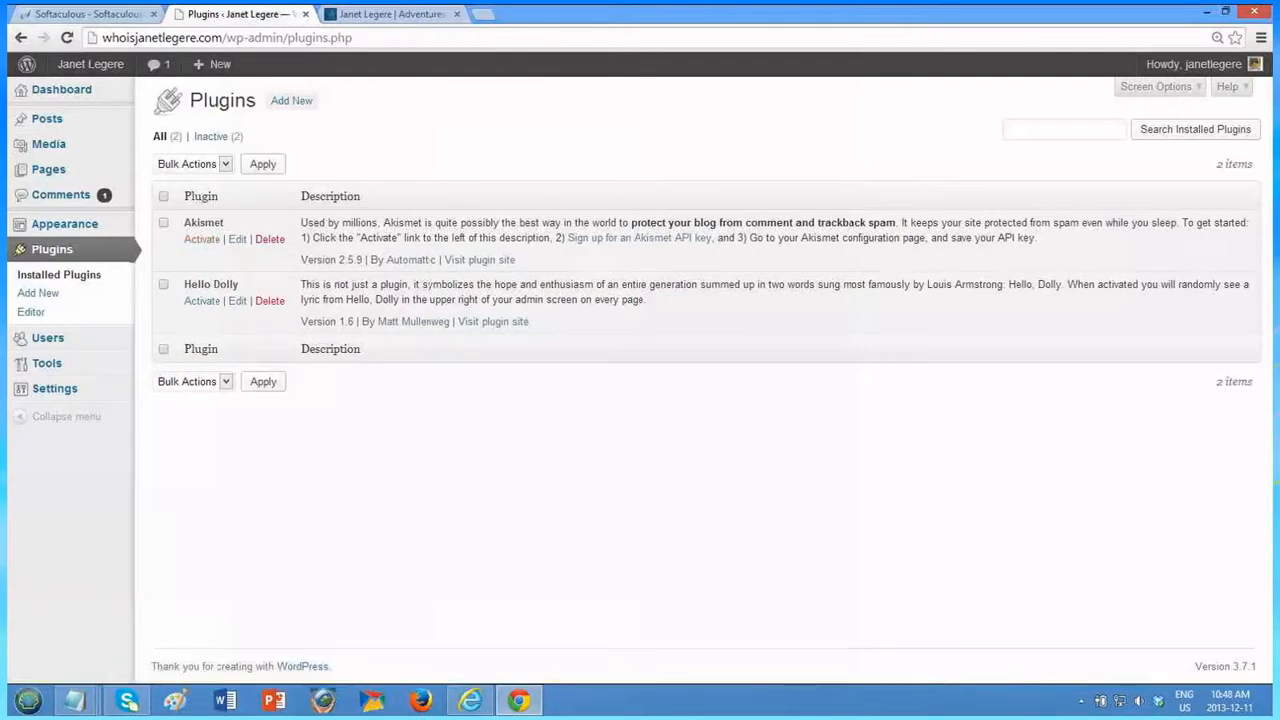
left_click(202, 239)
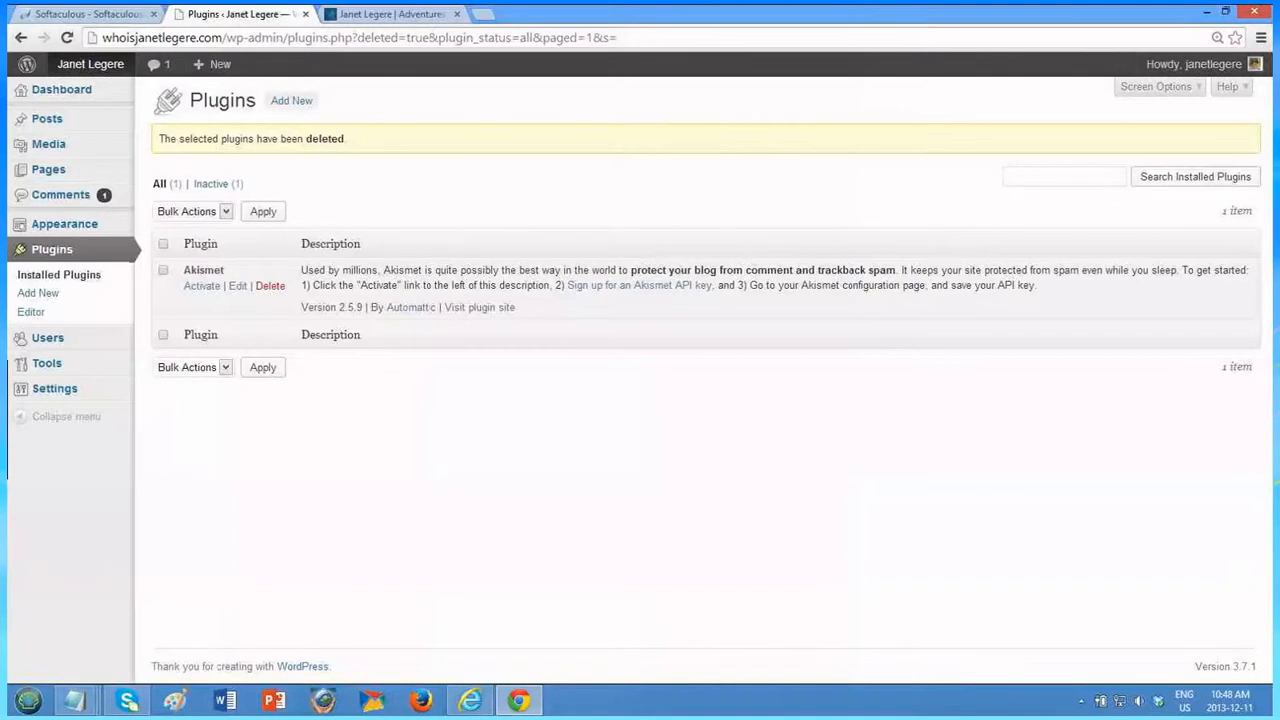
Look over the live site home page, then bring the MeetCheap conference room window forward
left_click(391, 14)
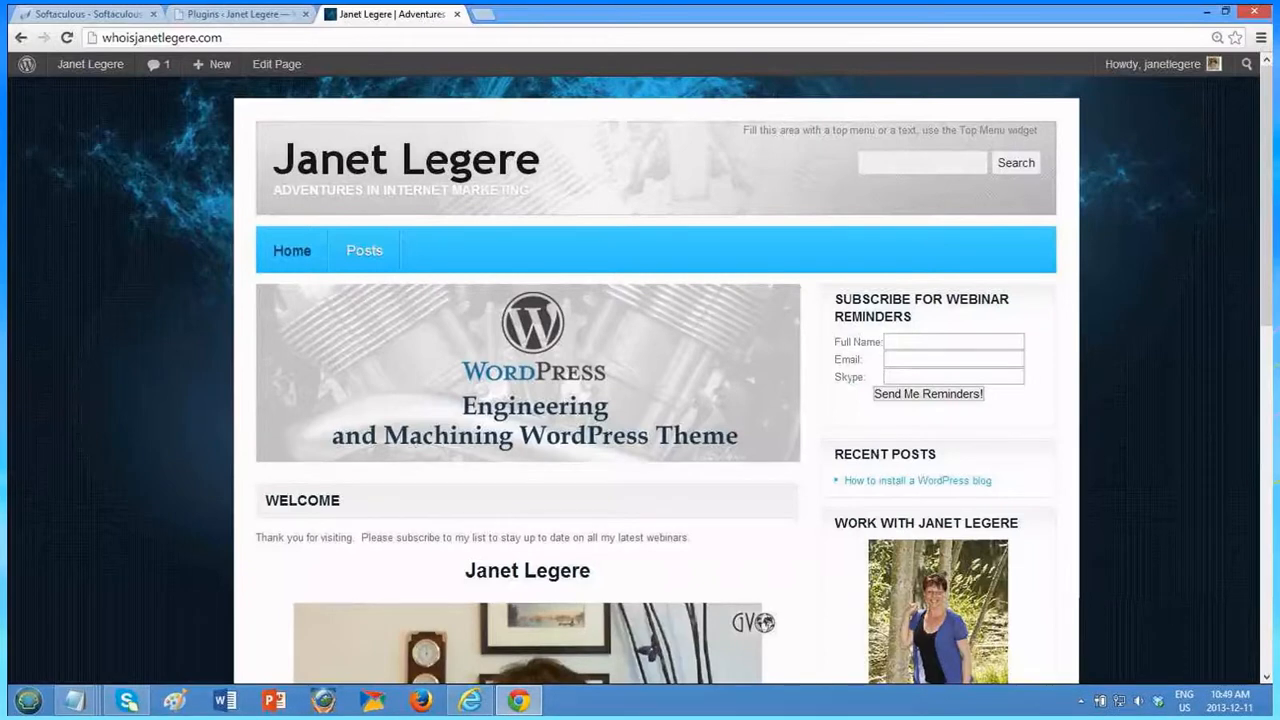
scroll(656, 400, "down", 2)
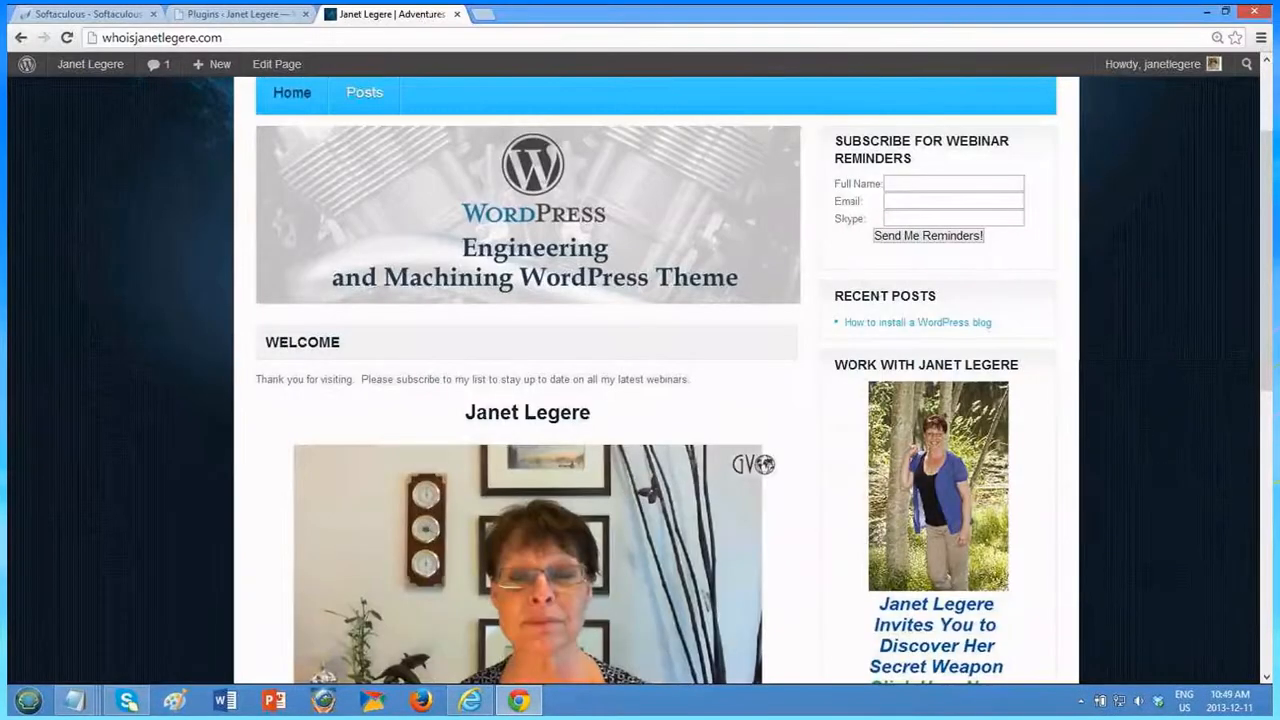
scroll(656, 400, "up", 2)
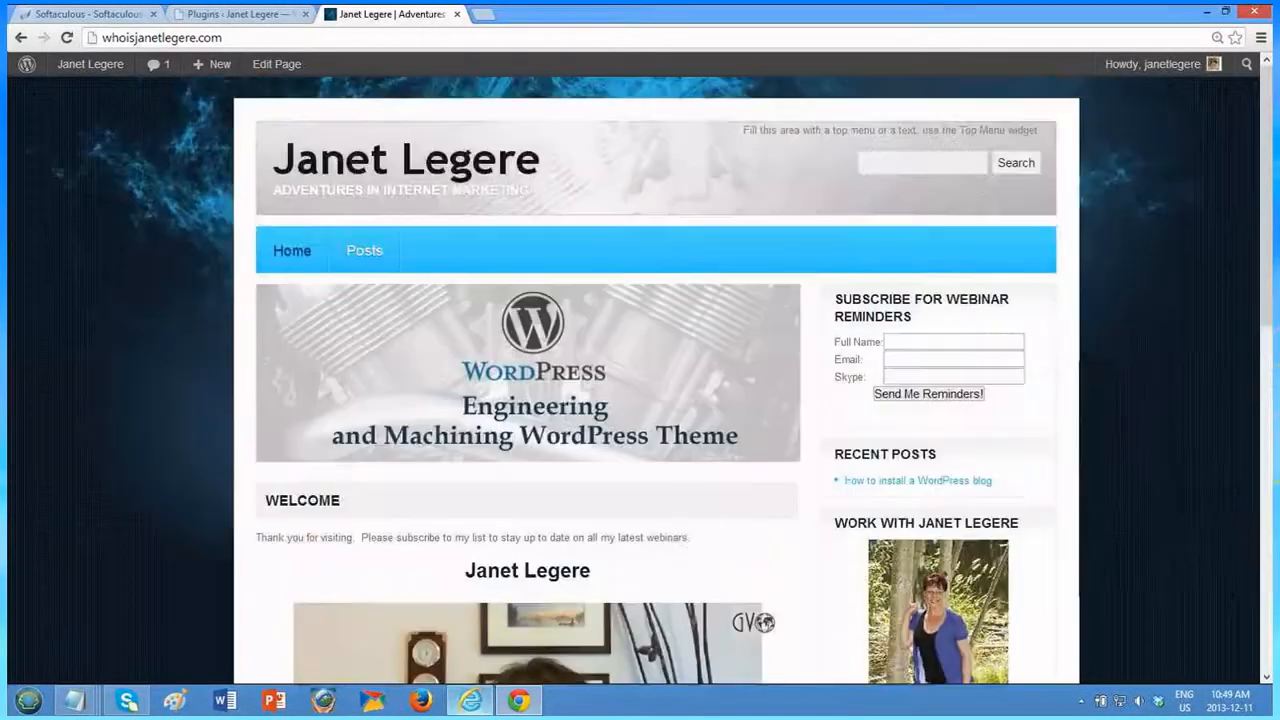
key("alt+Tab")
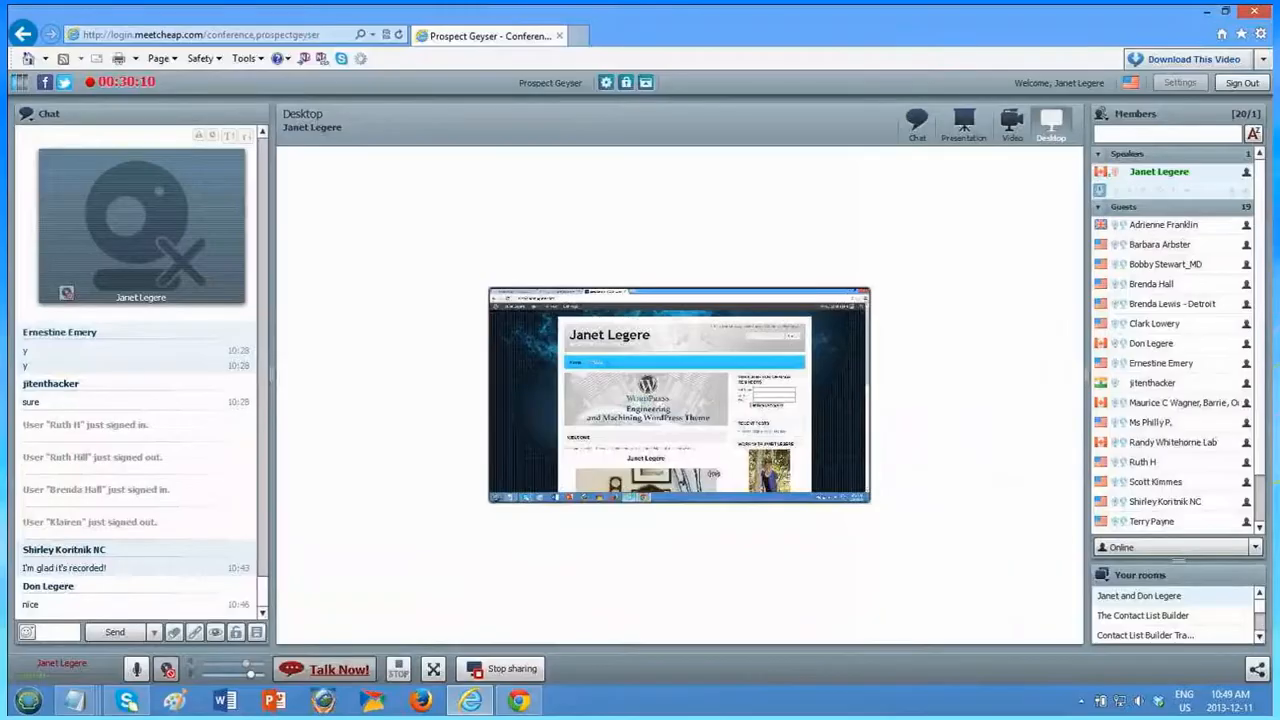